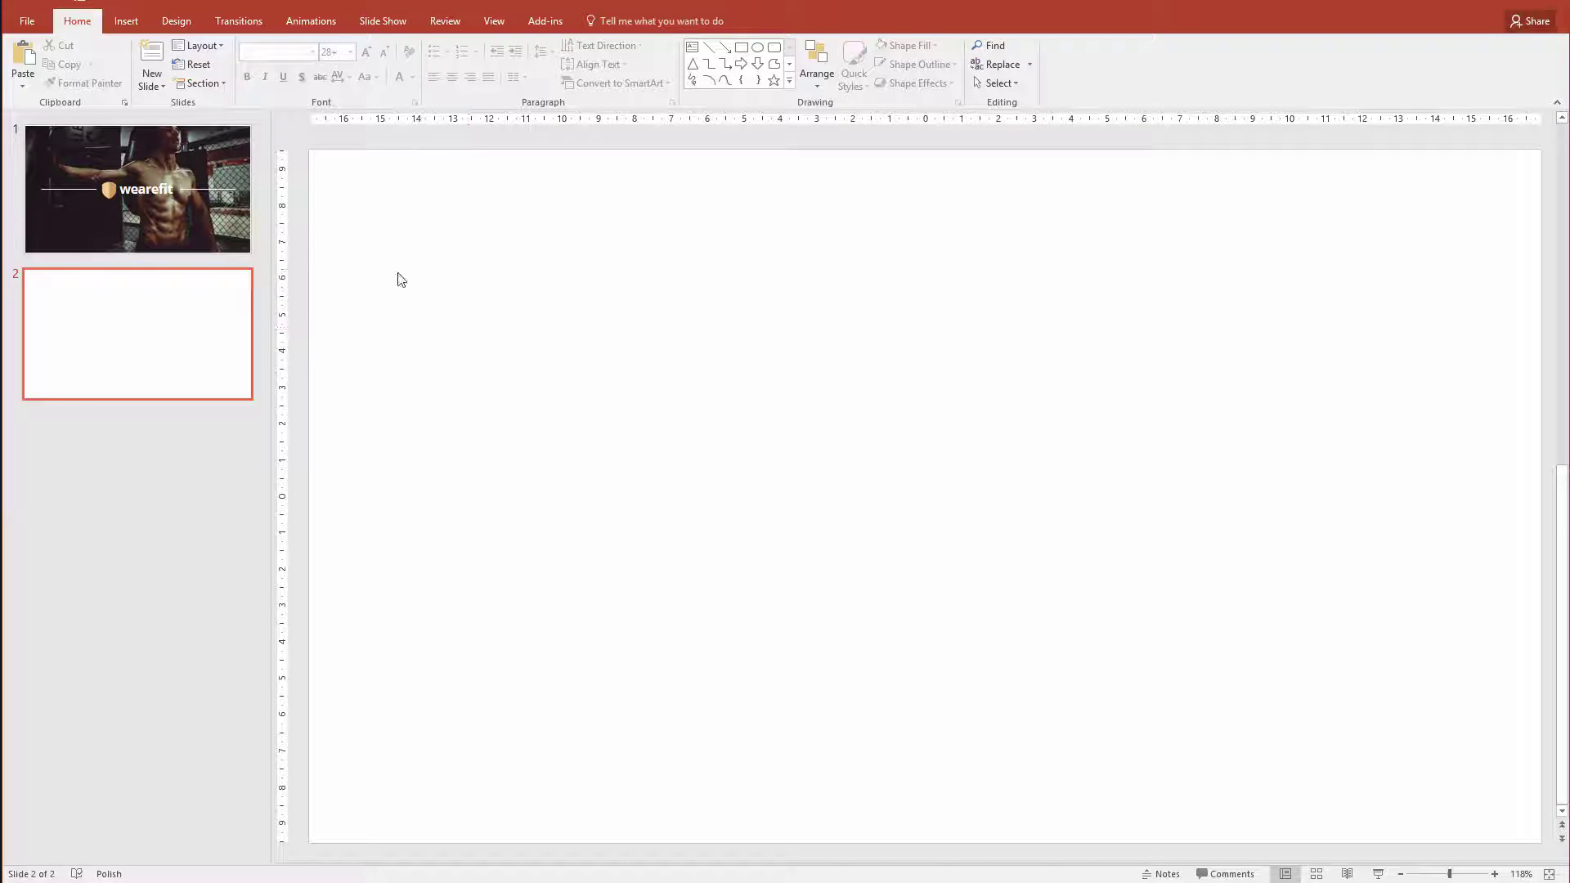
Scroll down to the blank second slide.
{"action": "scroll", "coordinate": [396, 273], "scroll_direction": "down", "scroll_amount": 2}
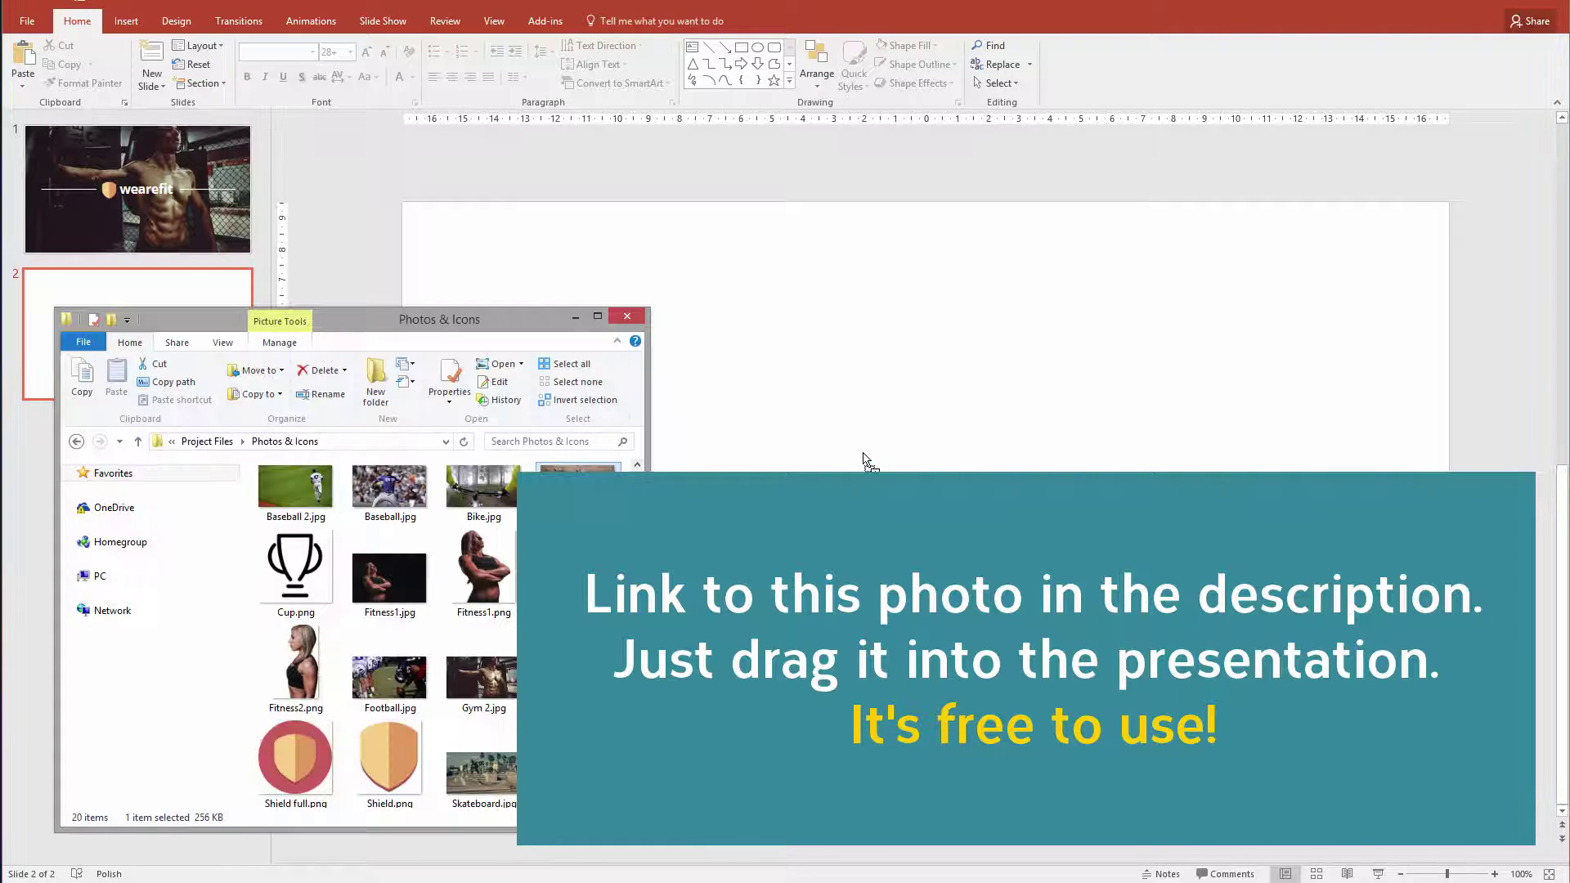
Place the motocross photo on slide 2 and crop both its sides narrower.
{"action": "left_click_drag", "start_coordinate": [867, 460], "coordinate": [869, 462]}
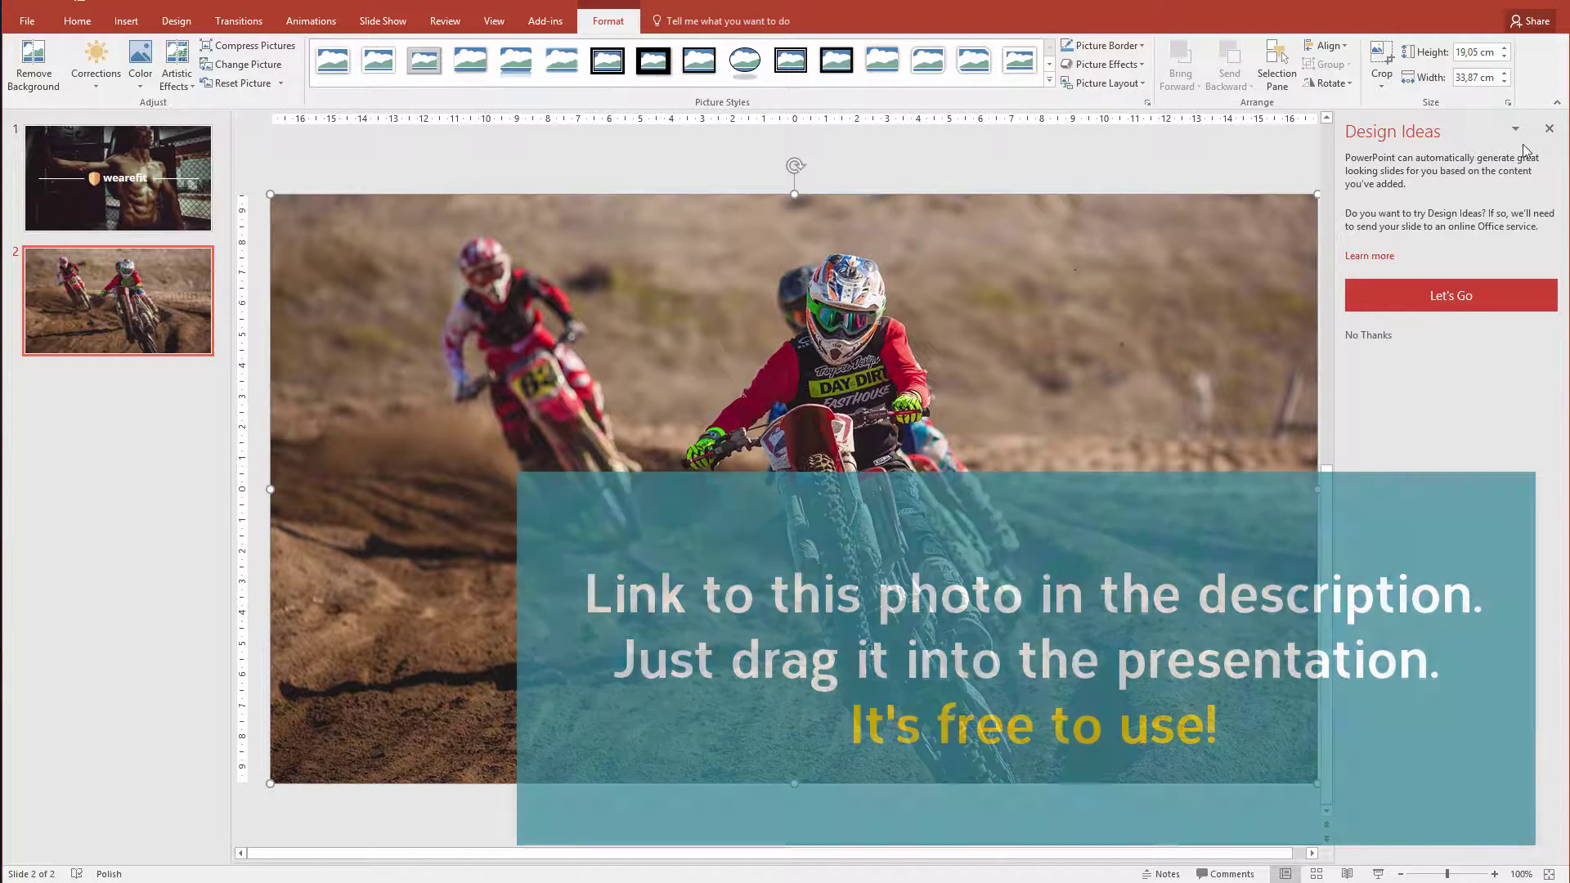
{"action": "left_click", "coordinate": [1549, 129]}
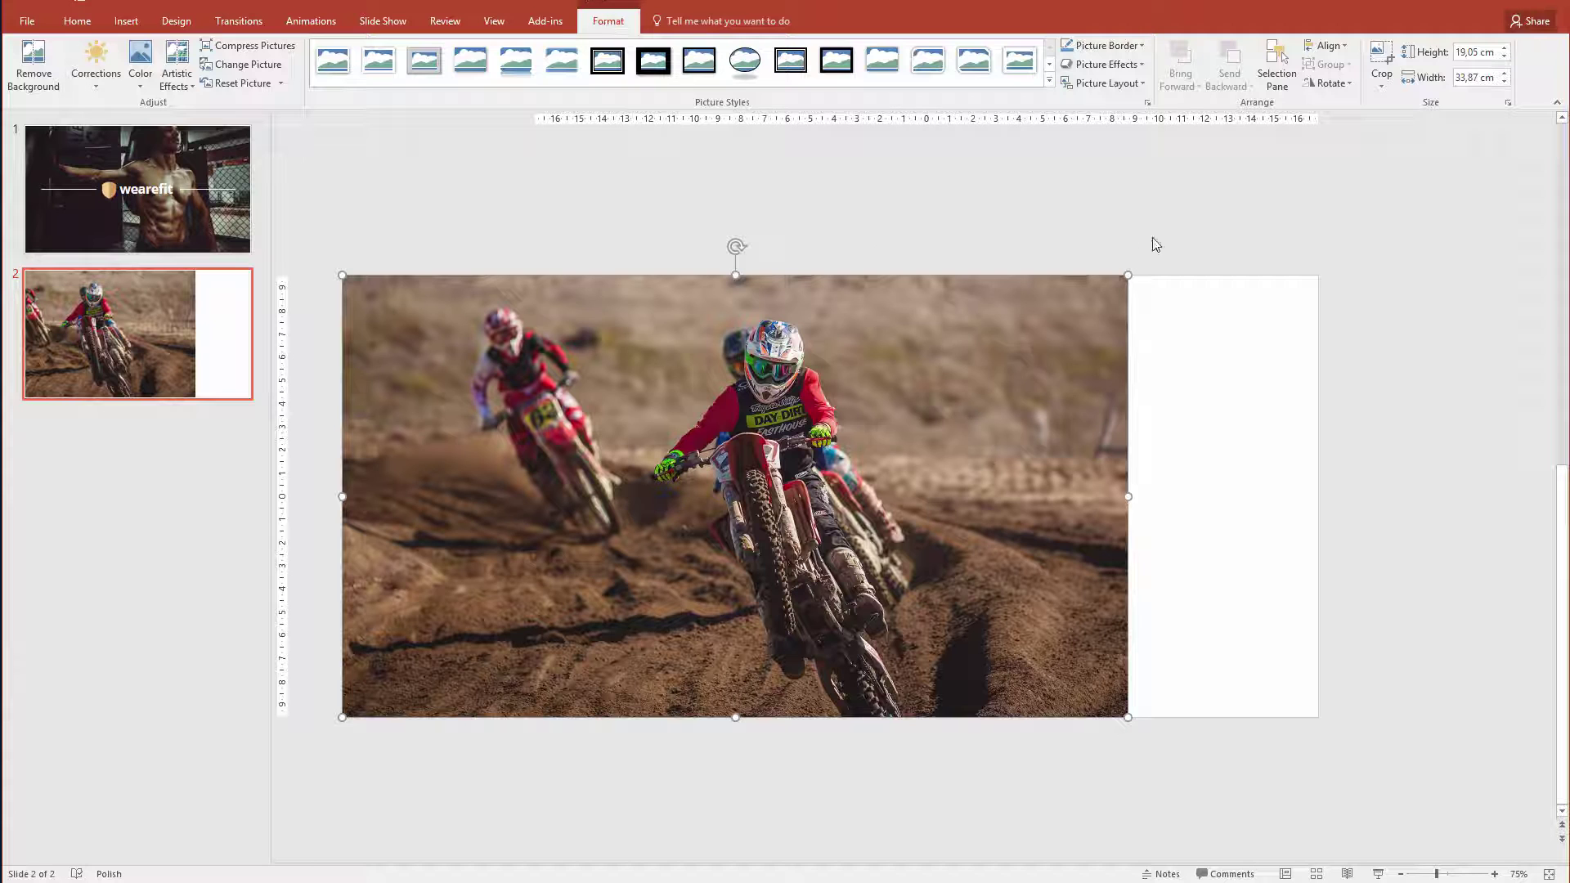
{"action": "left_click", "coordinate": [1387, 59]}
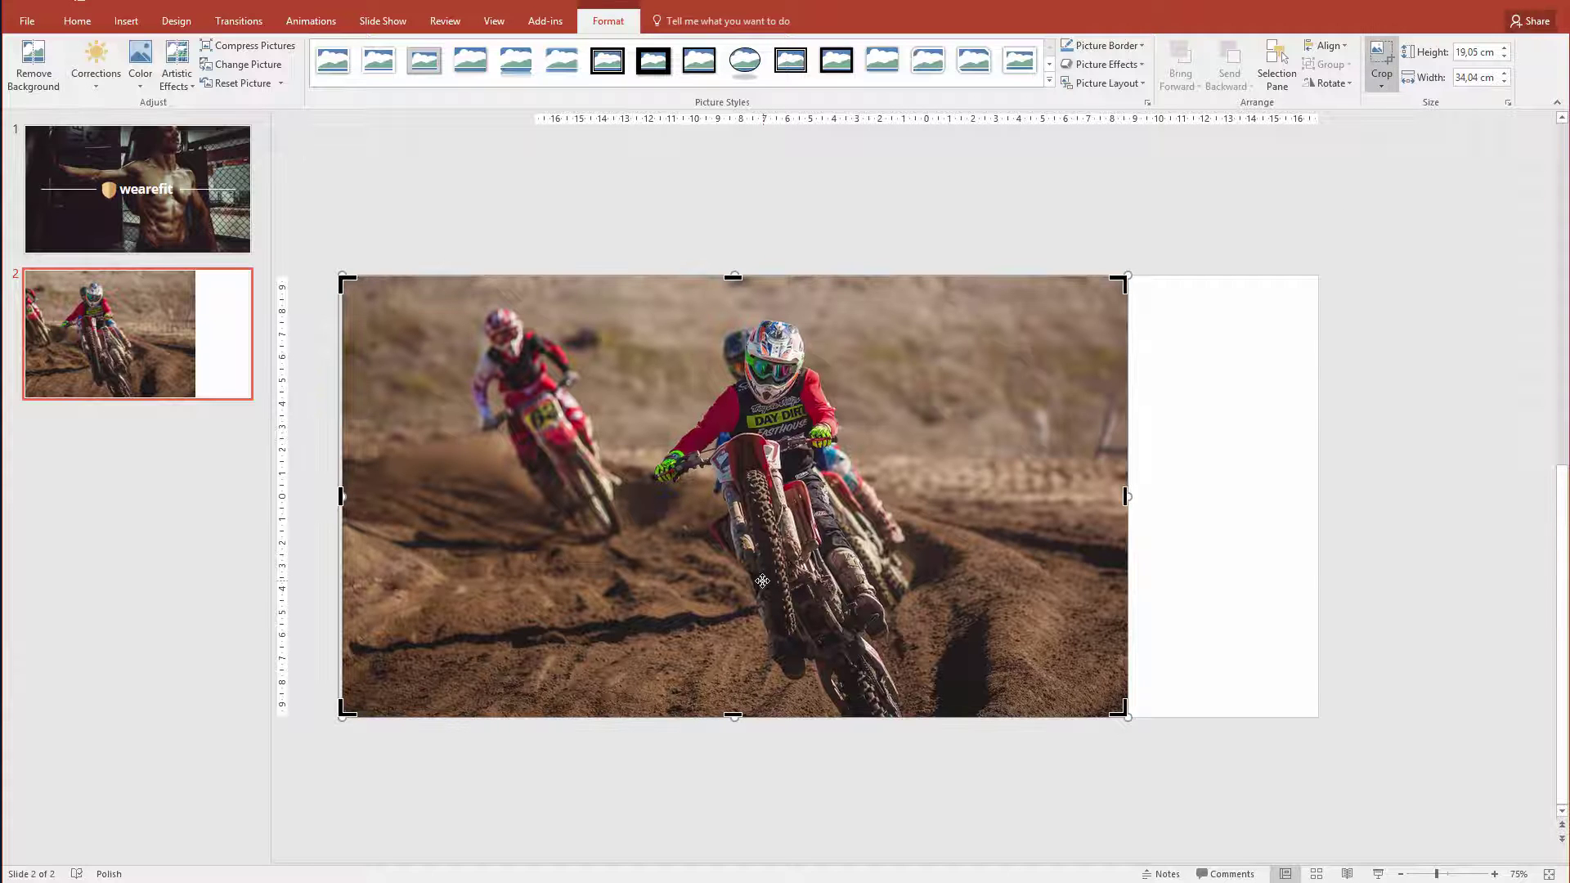
{"action": "left_click_drag", "start_coordinate": [340, 493], "coordinate": [606, 496]}
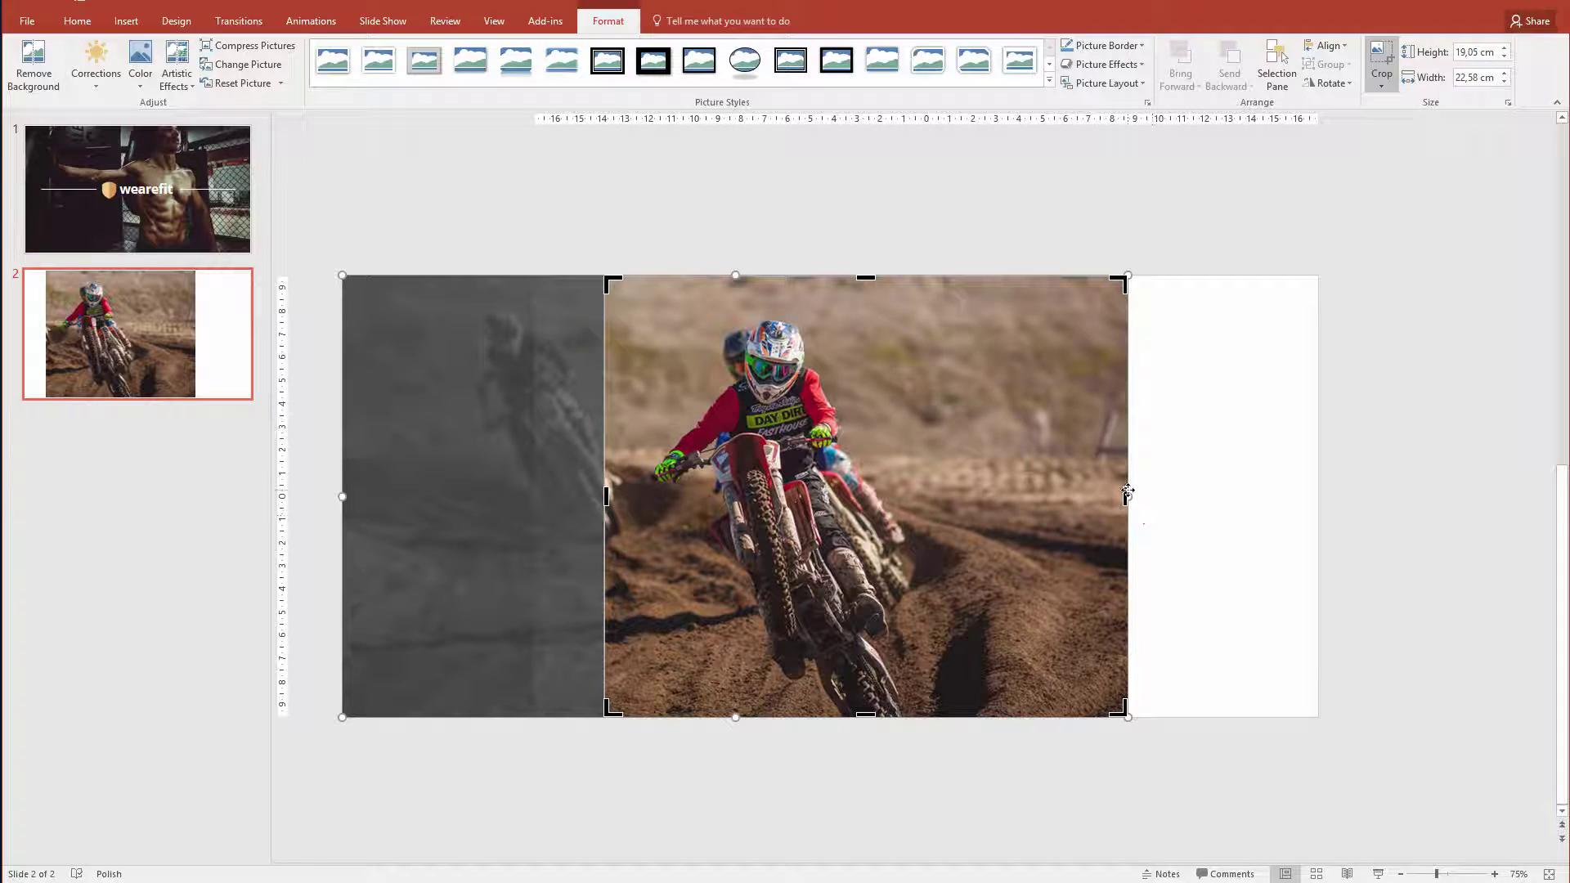
{"action": "left_click_drag", "start_coordinate": [1120, 493], "coordinate": [950, 495]}
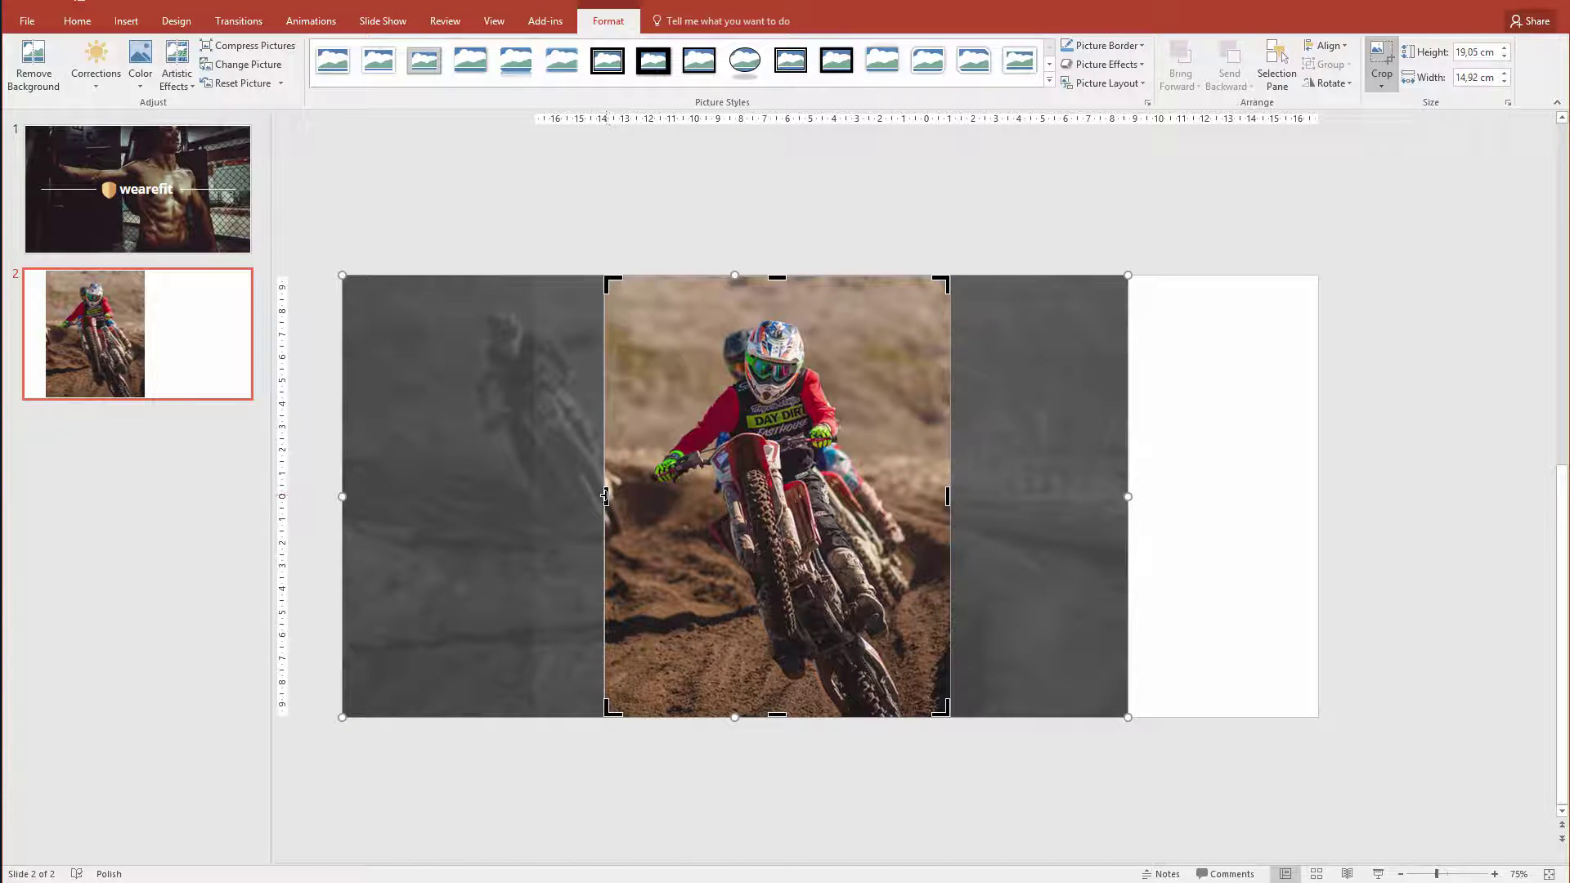
{"action": "left_click_drag", "start_coordinate": [605, 492], "coordinate": [471, 486]}
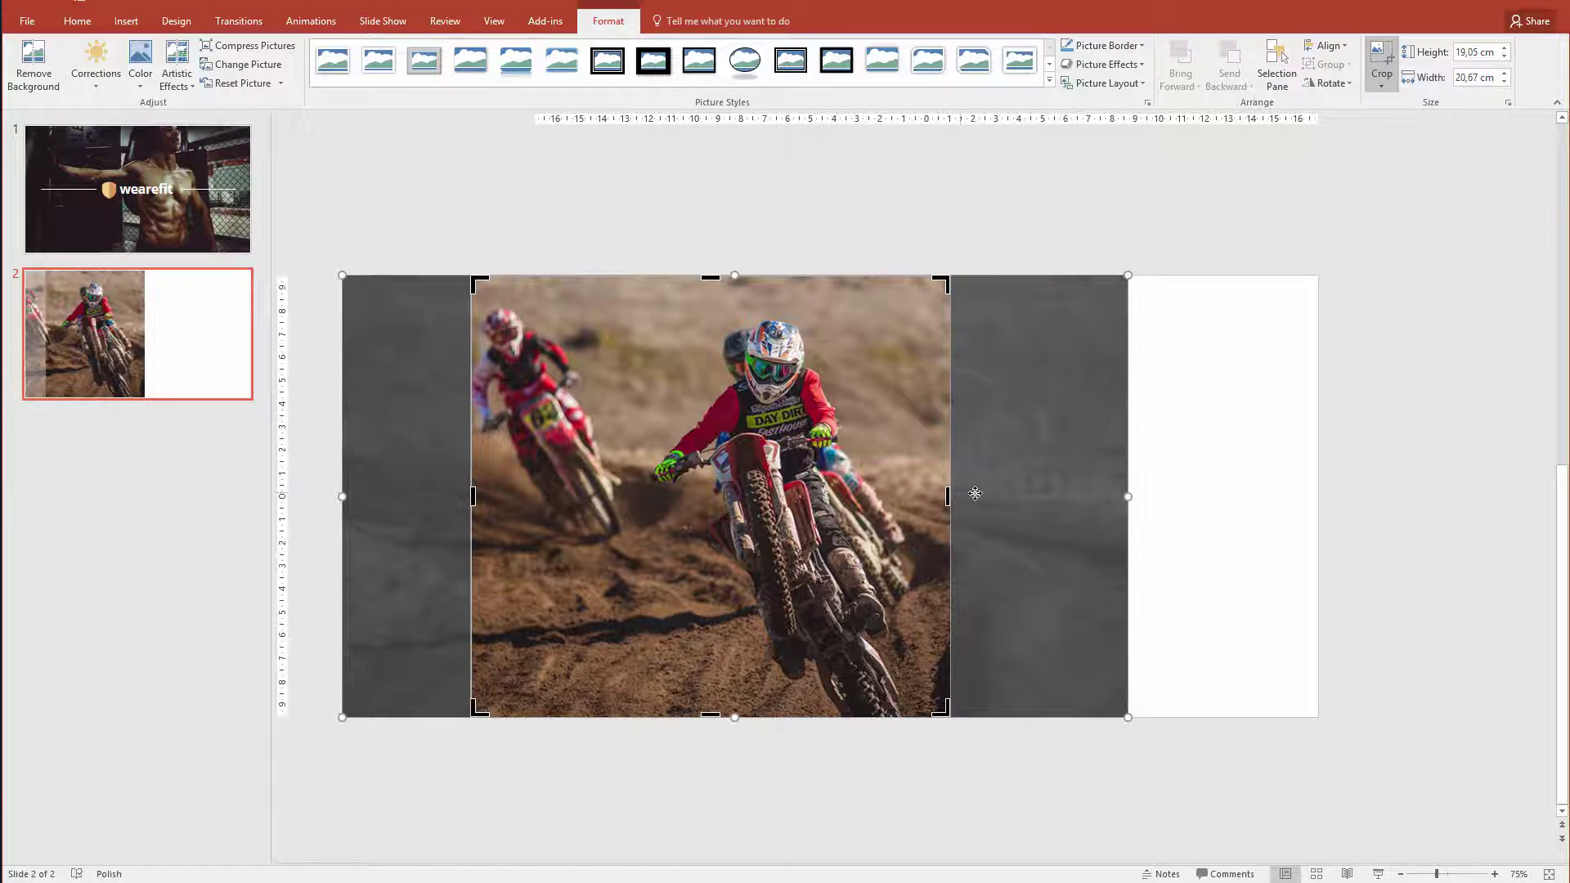
{"action": "left_click_drag", "start_coordinate": [950, 494], "coordinate": [924, 494]}
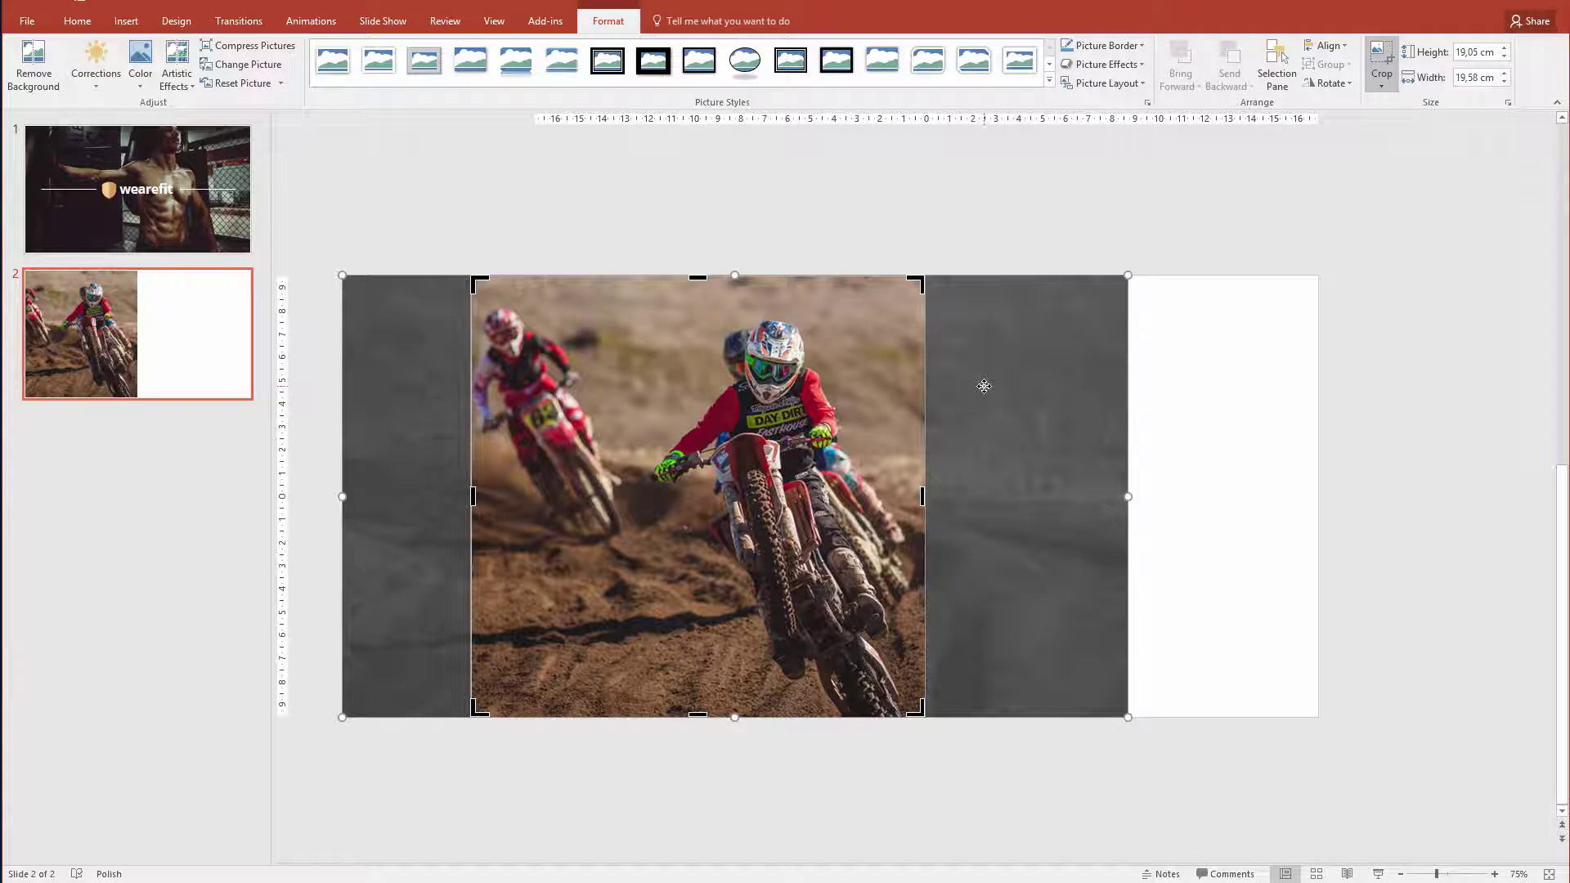
{"action": "left_click", "coordinate": [1380, 63]}
Move the cropped photo flush against the slide's left edge.
{"action": "left_click_drag", "start_coordinate": [516, 488], "coordinate": [796, 485]}
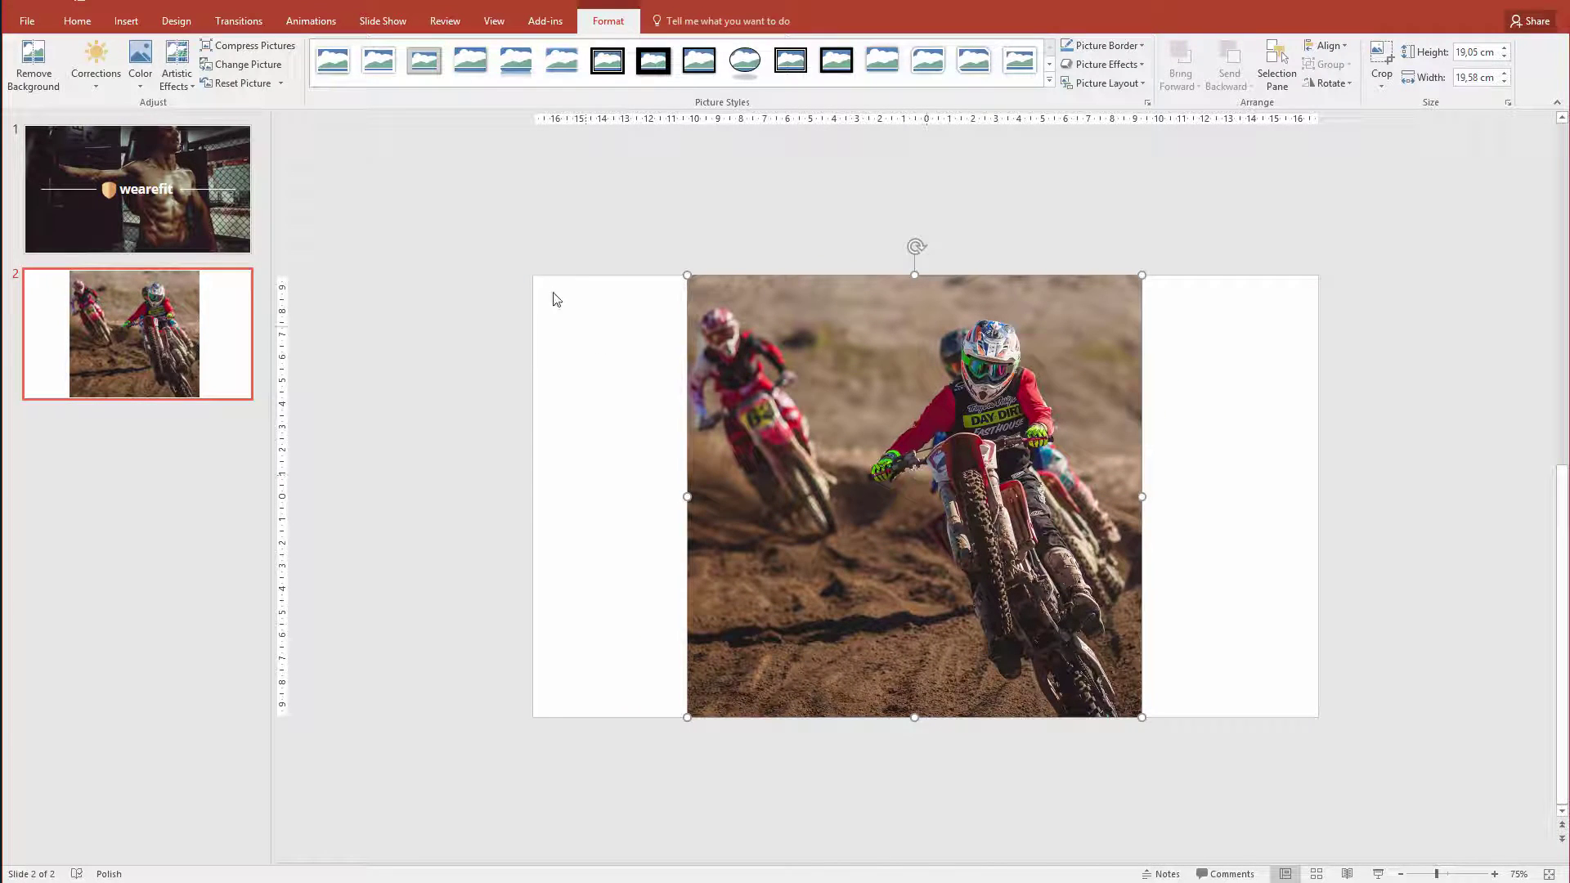
{"action": "left_click_drag", "start_coordinate": [907, 441], "coordinate": [787, 449]}
{"action": "left_click", "coordinate": [1078, 292]}
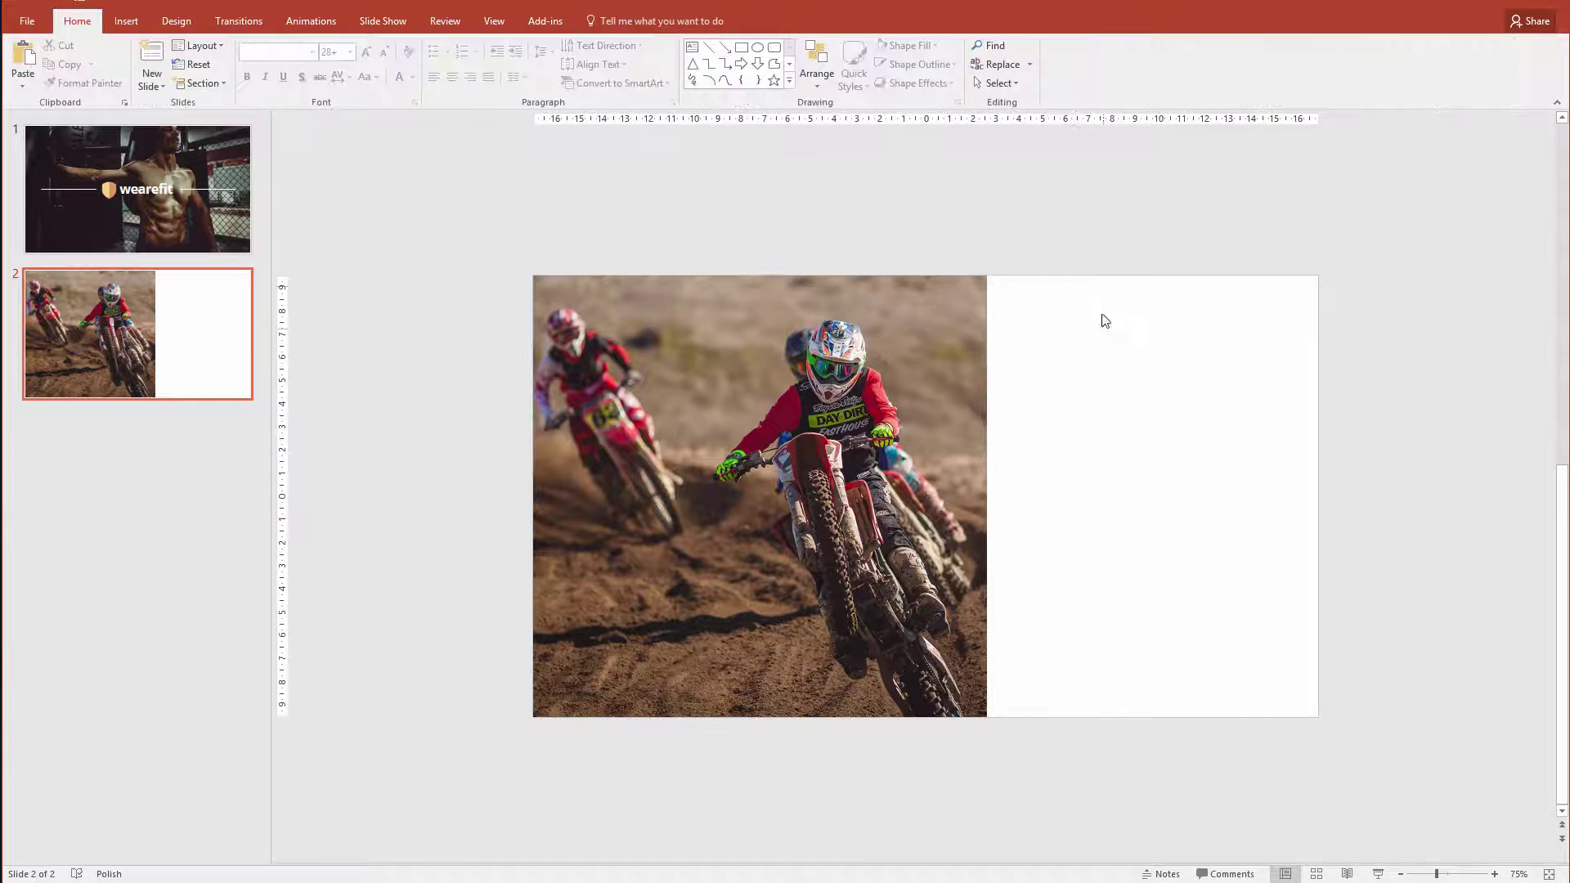
Re-crop the photo to 15,42 cm wide around the lead rider, then realign it left.
{"action": "left_click", "coordinate": [979, 284]}
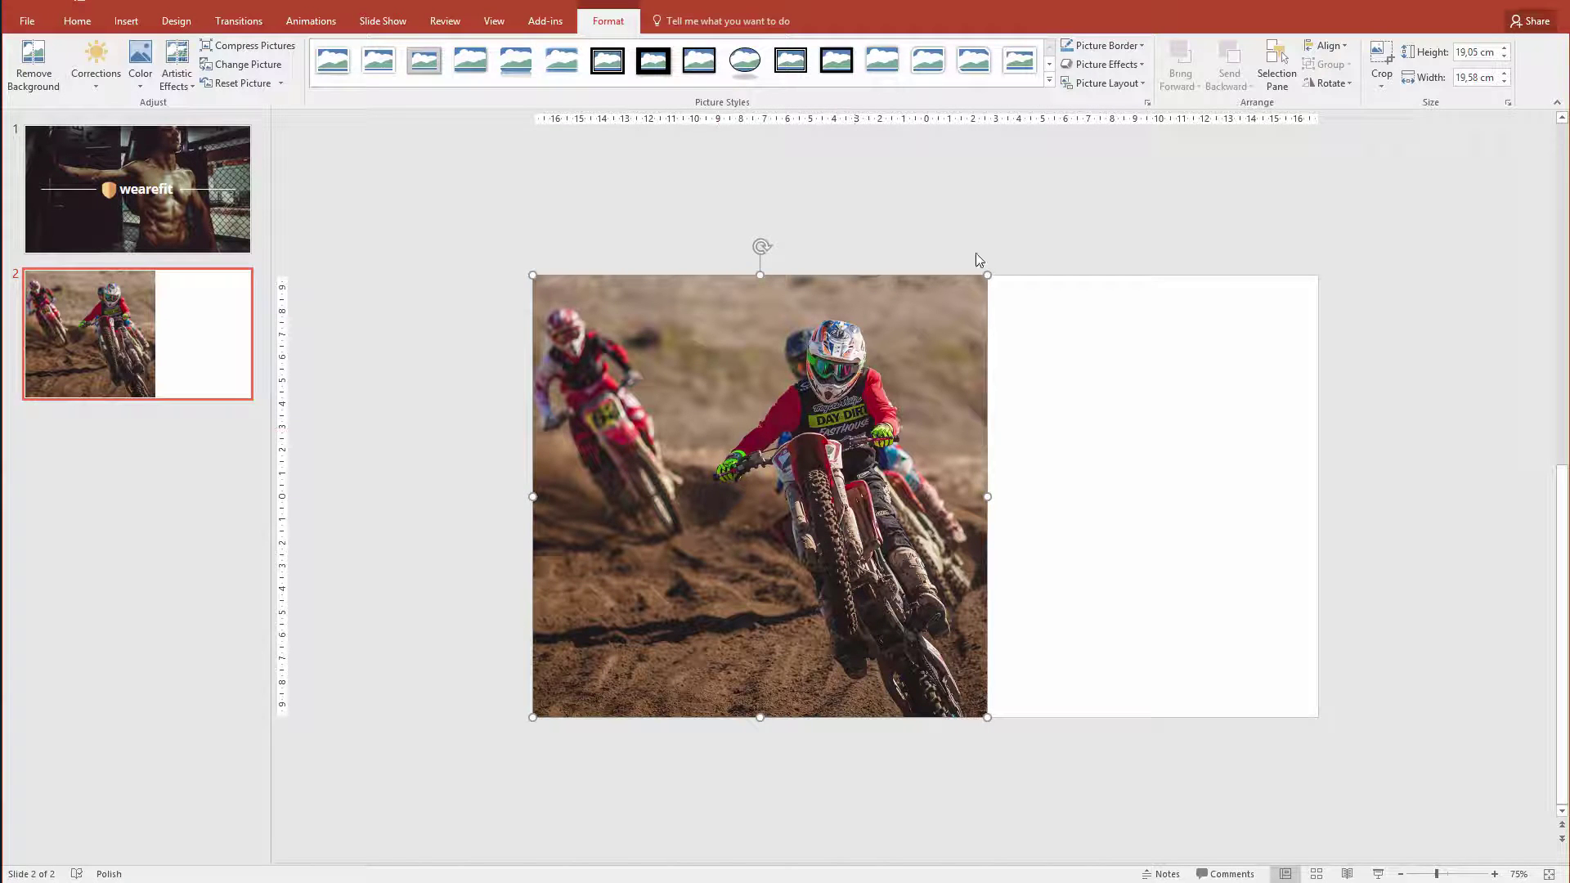
{"action": "left_click", "coordinate": [1381, 59]}
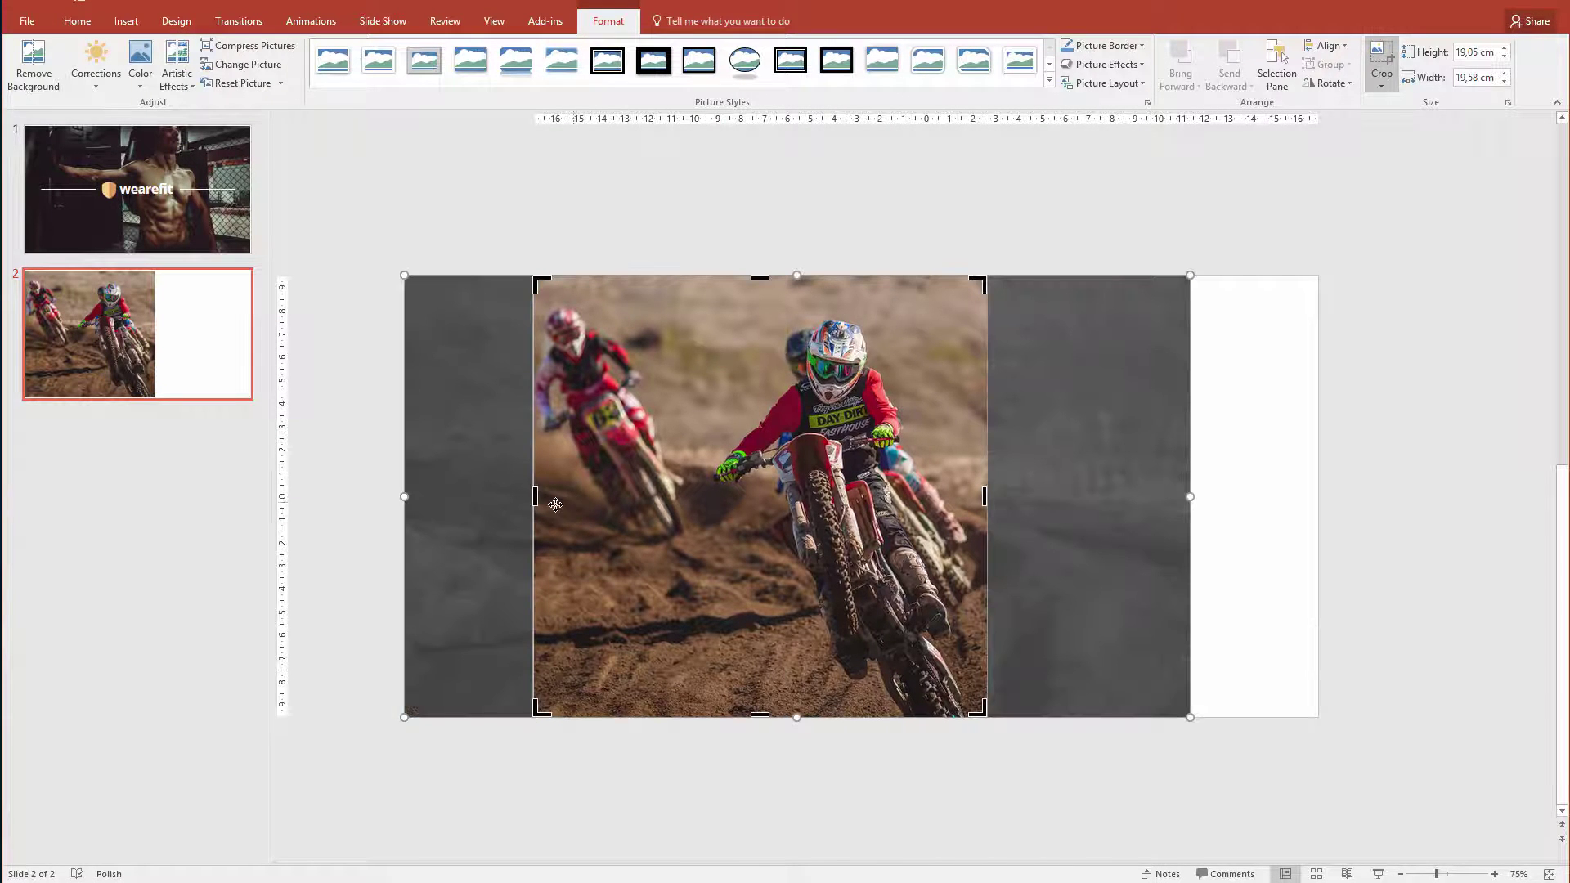
{"action": "left_click_drag", "start_coordinate": [587, 497], "coordinate": [711, 501]}
{"action": "left_click_drag", "start_coordinate": [987, 496], "coordinate": [1036, 496]}
{"action": "left_click", "coordinate": [1390, 43]}
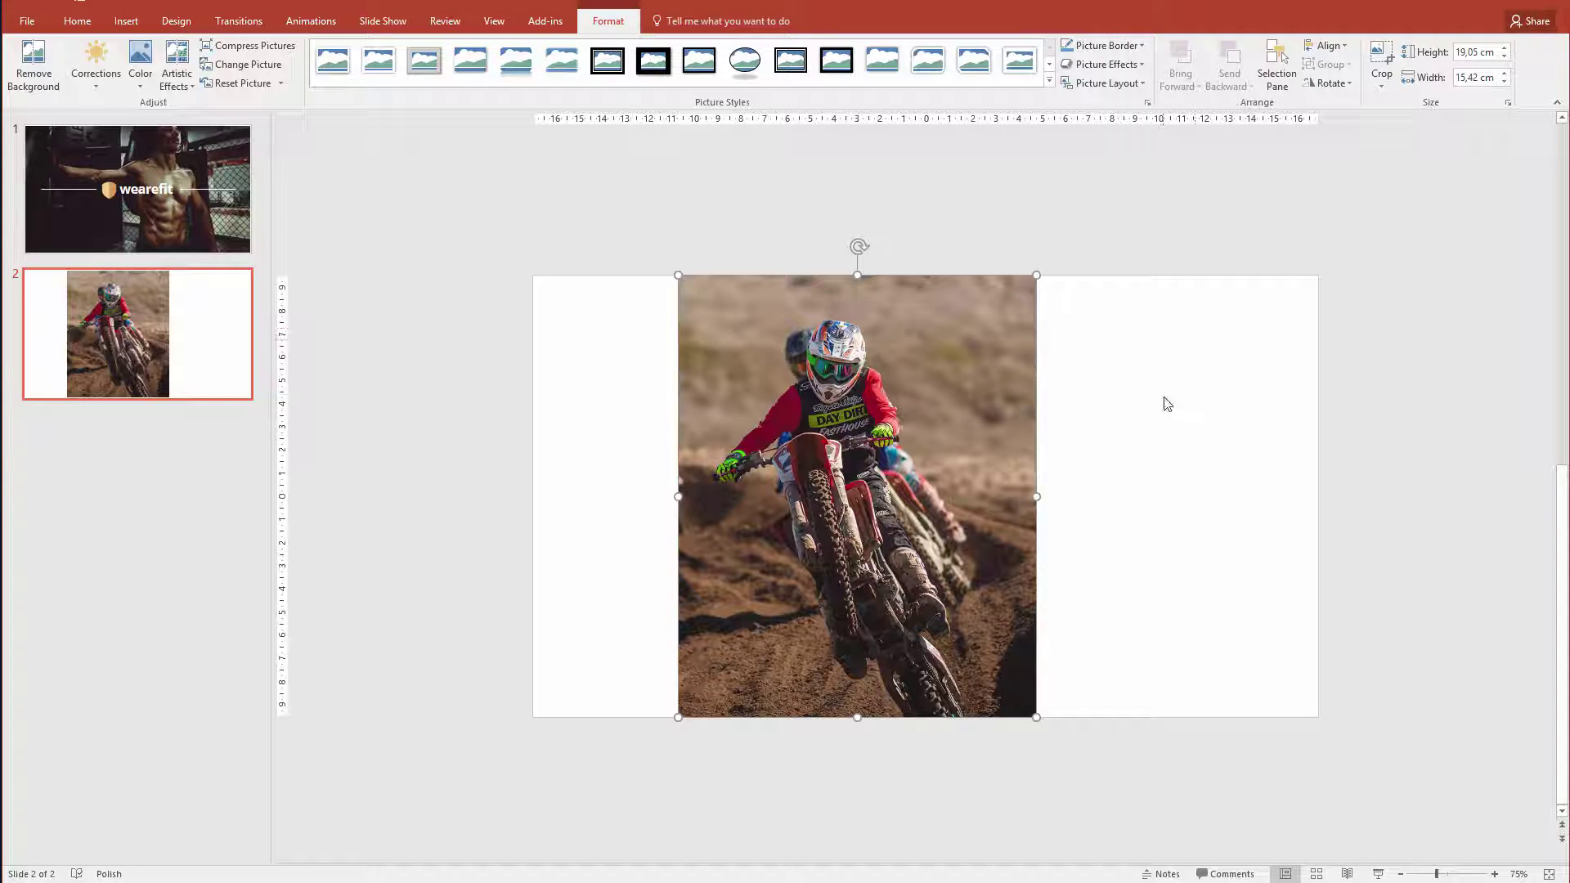
{"action": "left_click_drag", "start_coordinate": [807, 439], "coordinate": [660, 434]}
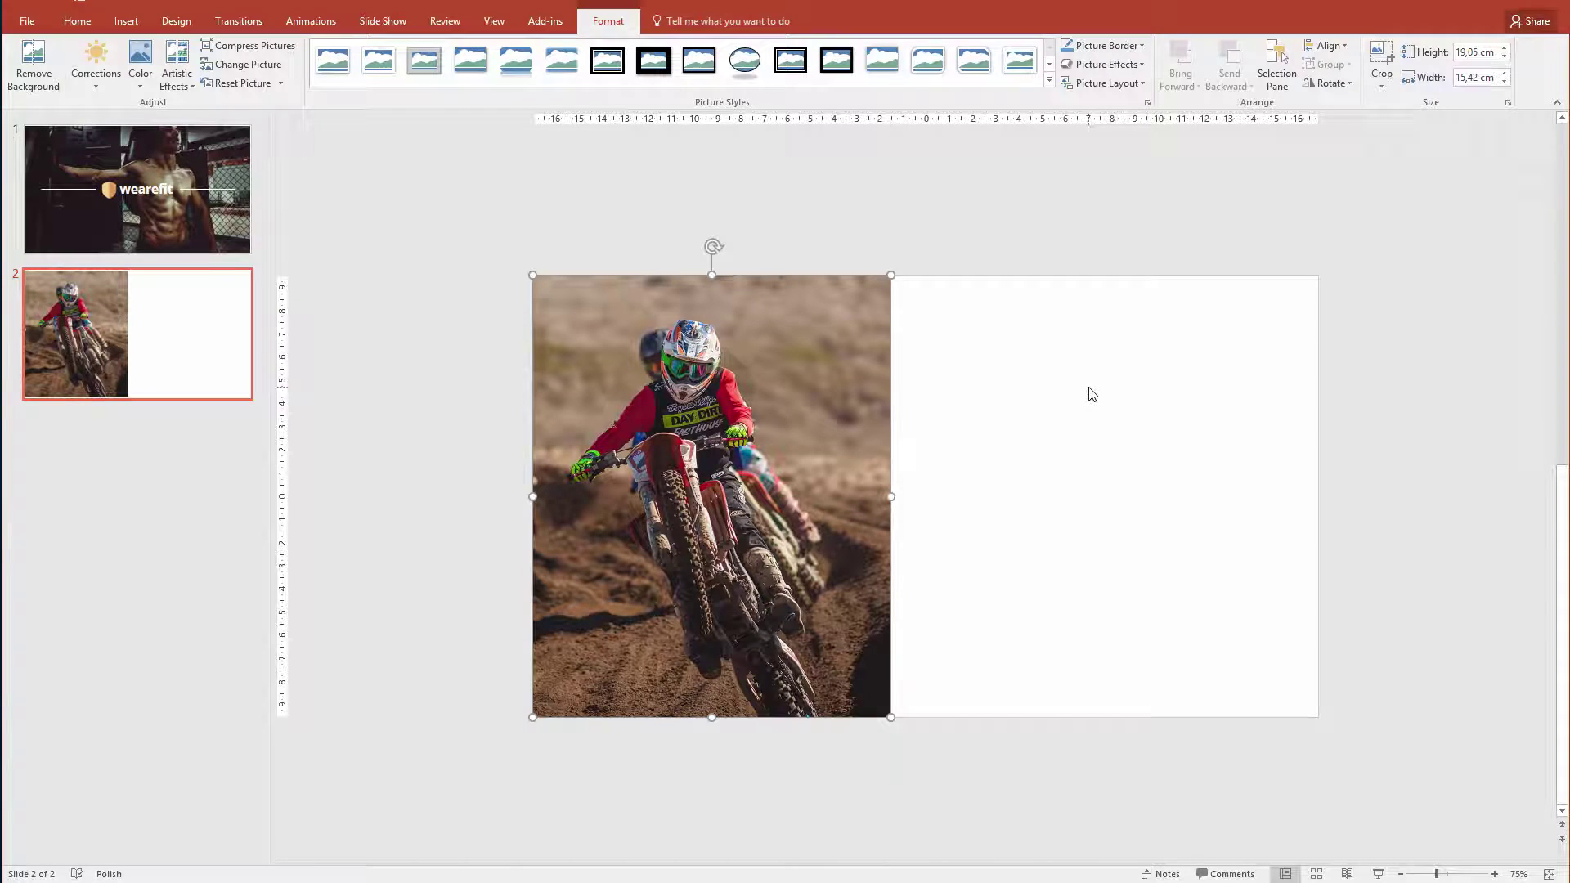
{"action": "left_click", "coordinate": [1024, 418]}
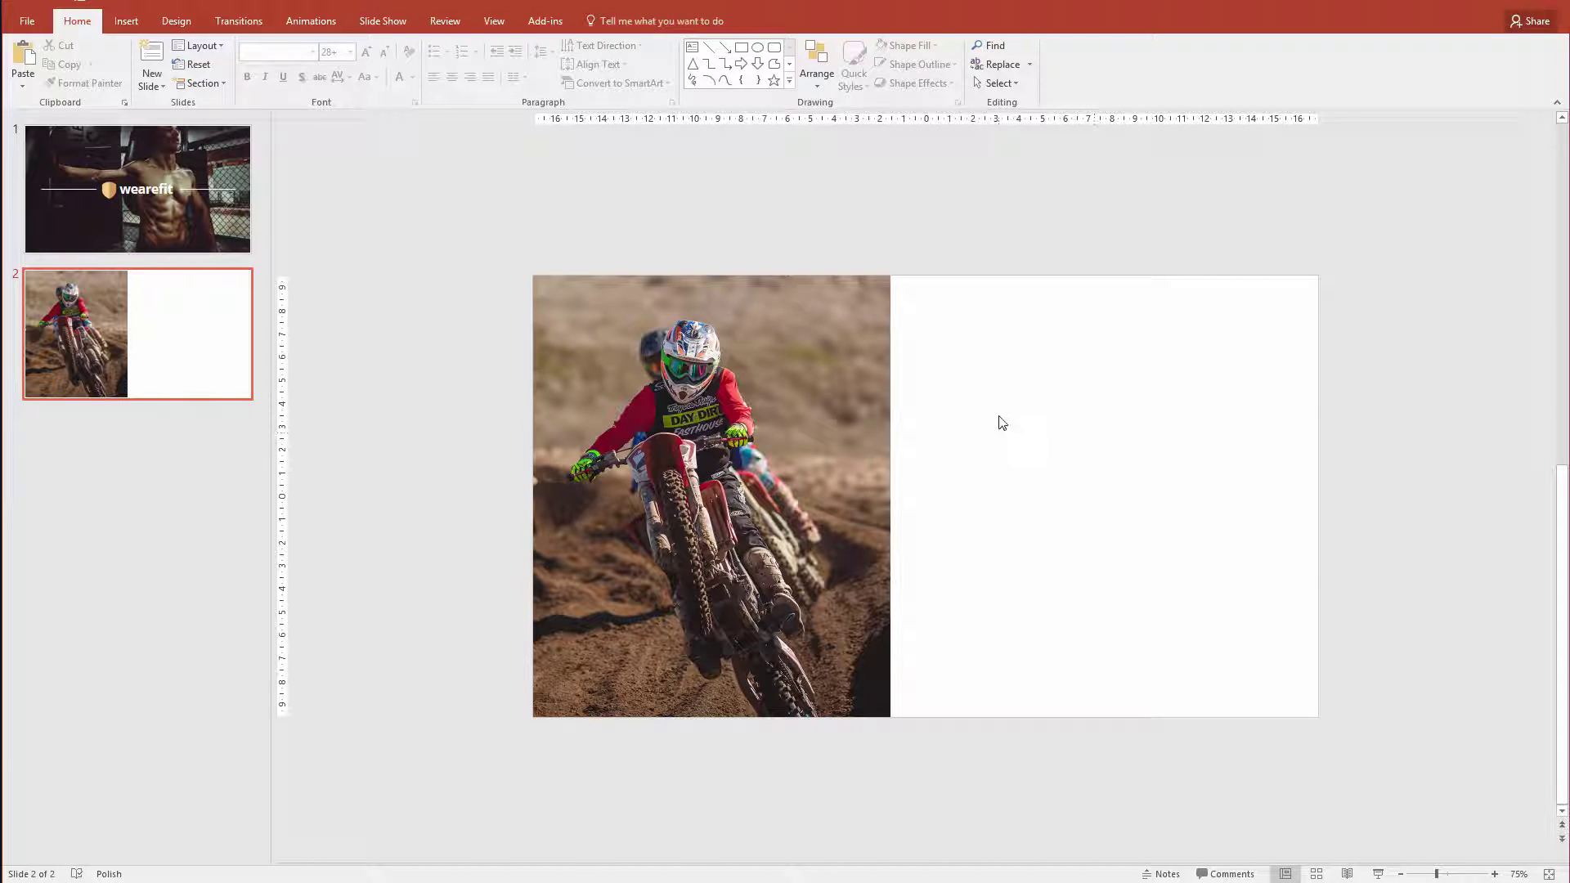
Fill the slide background with a custom yellow, lowering its Green value slightly.
{"action": "right_click", "coordinate": [1010, 390]}
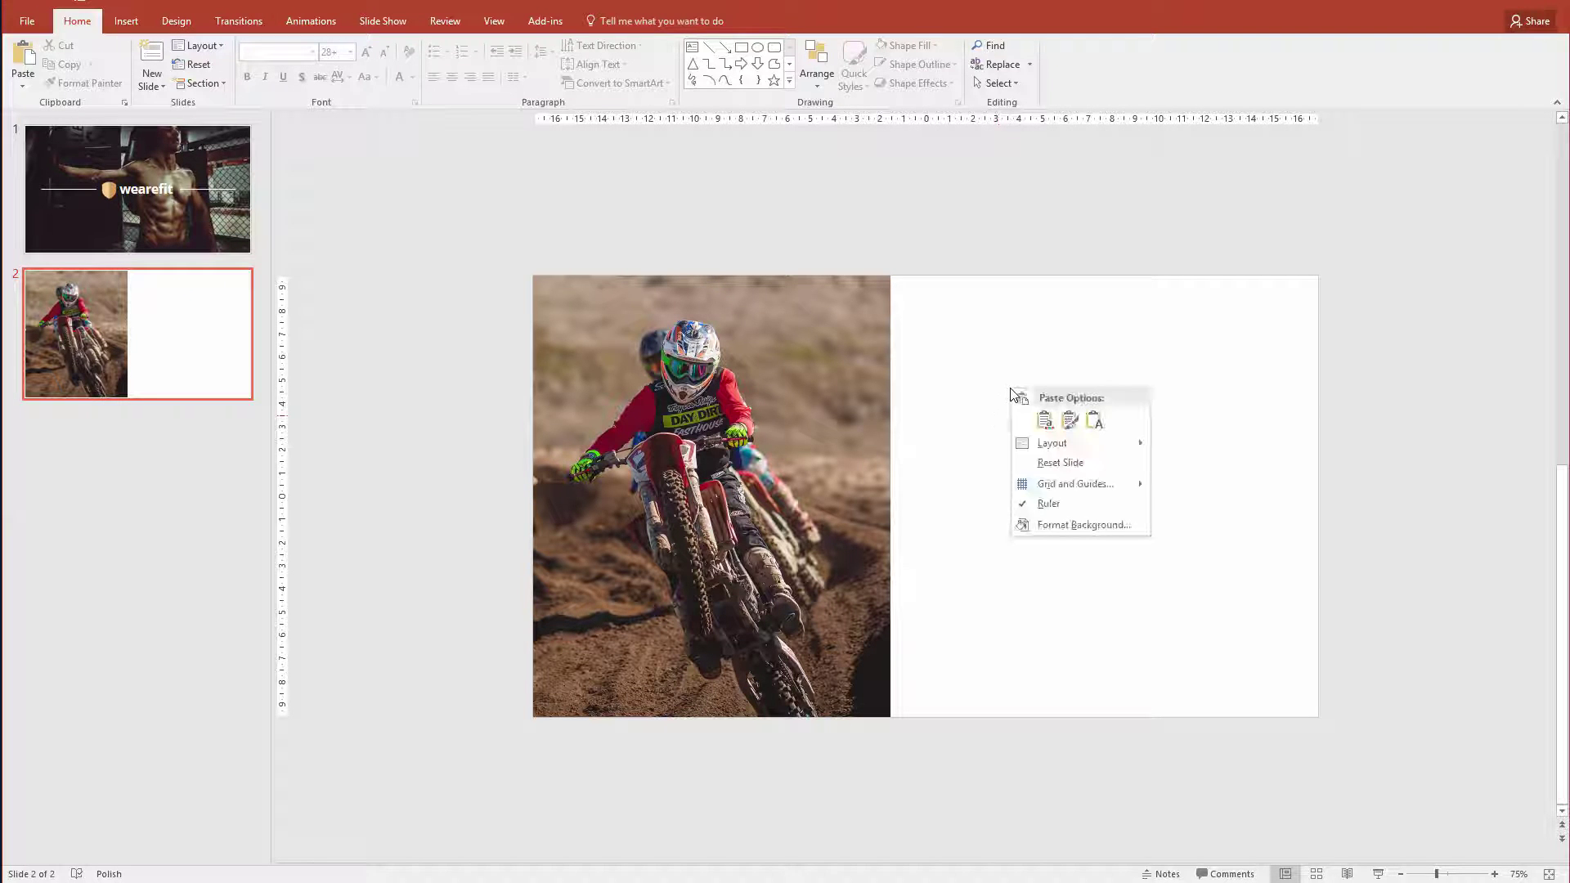
{"action": "left_click", "coordinate": [1108, 526]}
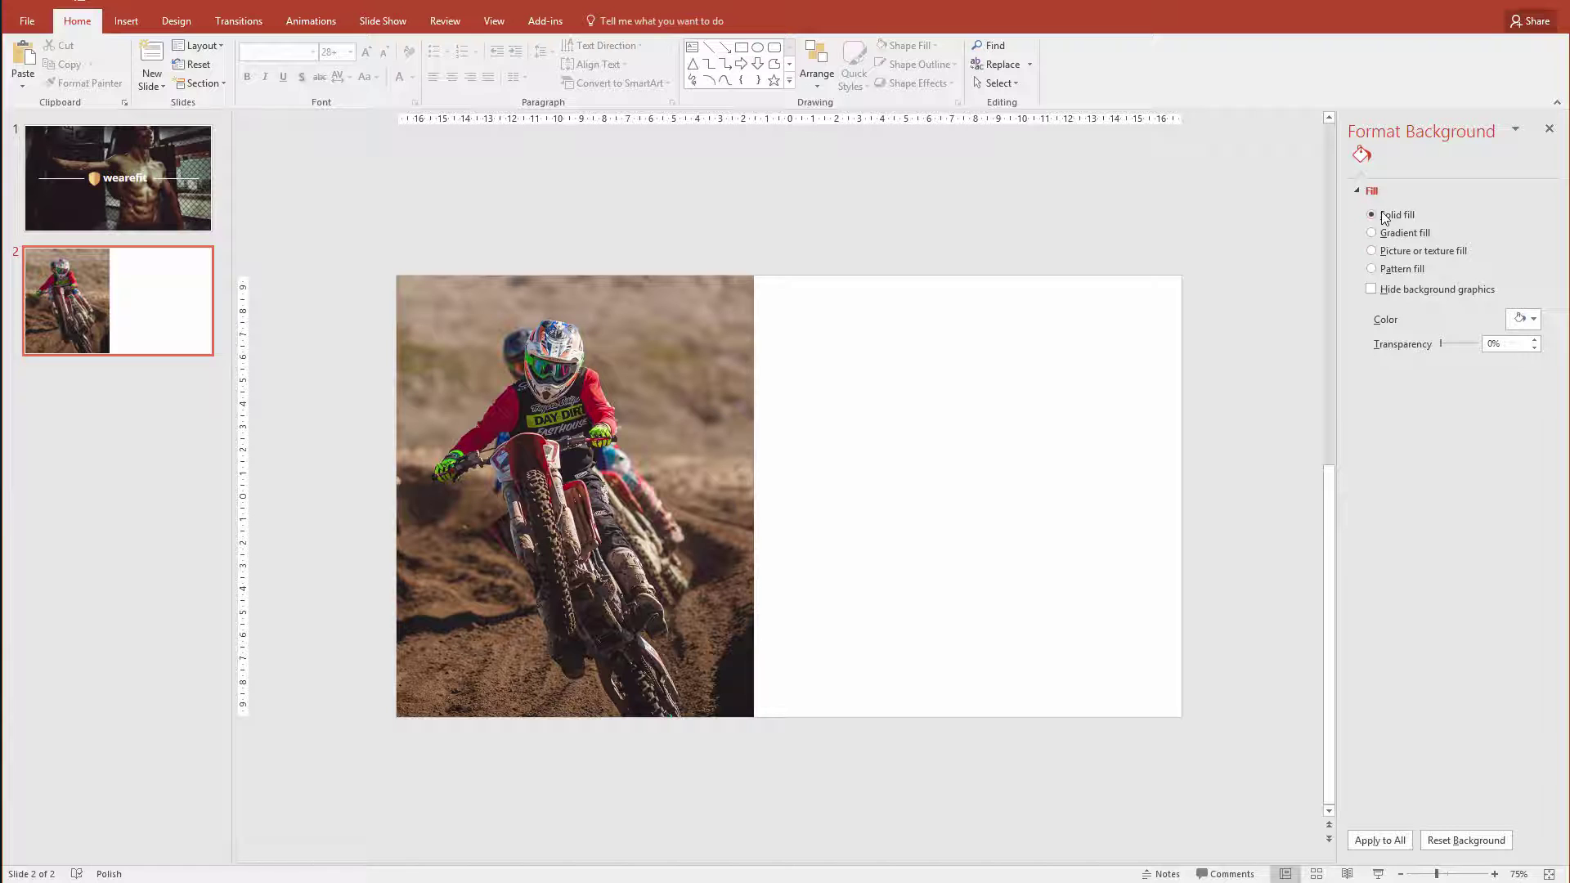
{"action": "left_click", "coordinate": [1512, 323]}
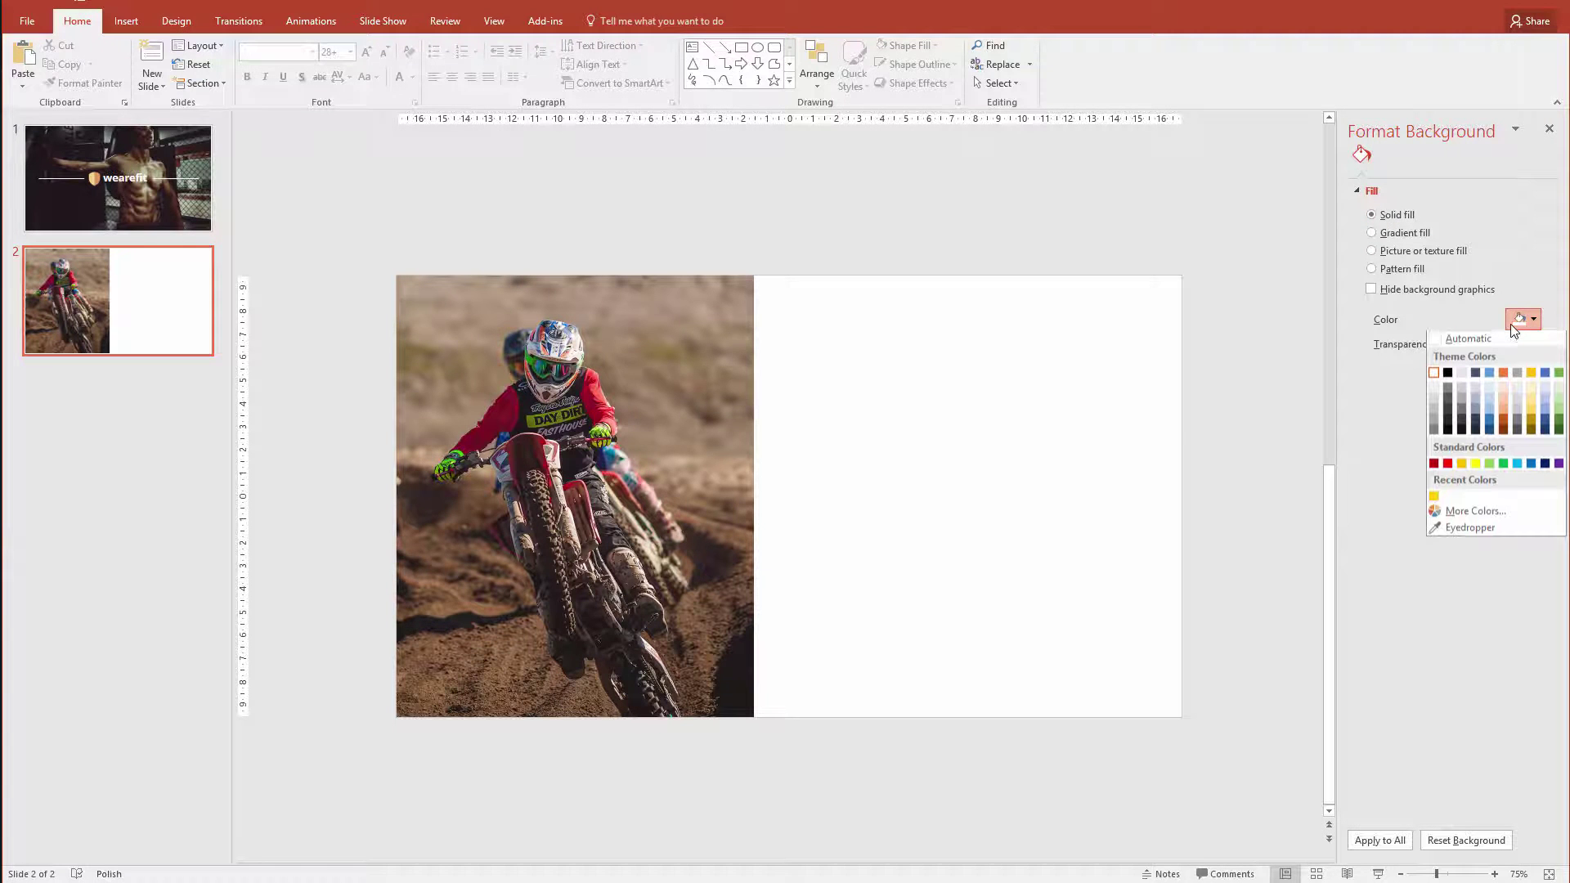
{"action": "left_click", "coordinate": [1445, 511]}
{"action": "left_click", "coordinate": [729, 426]}
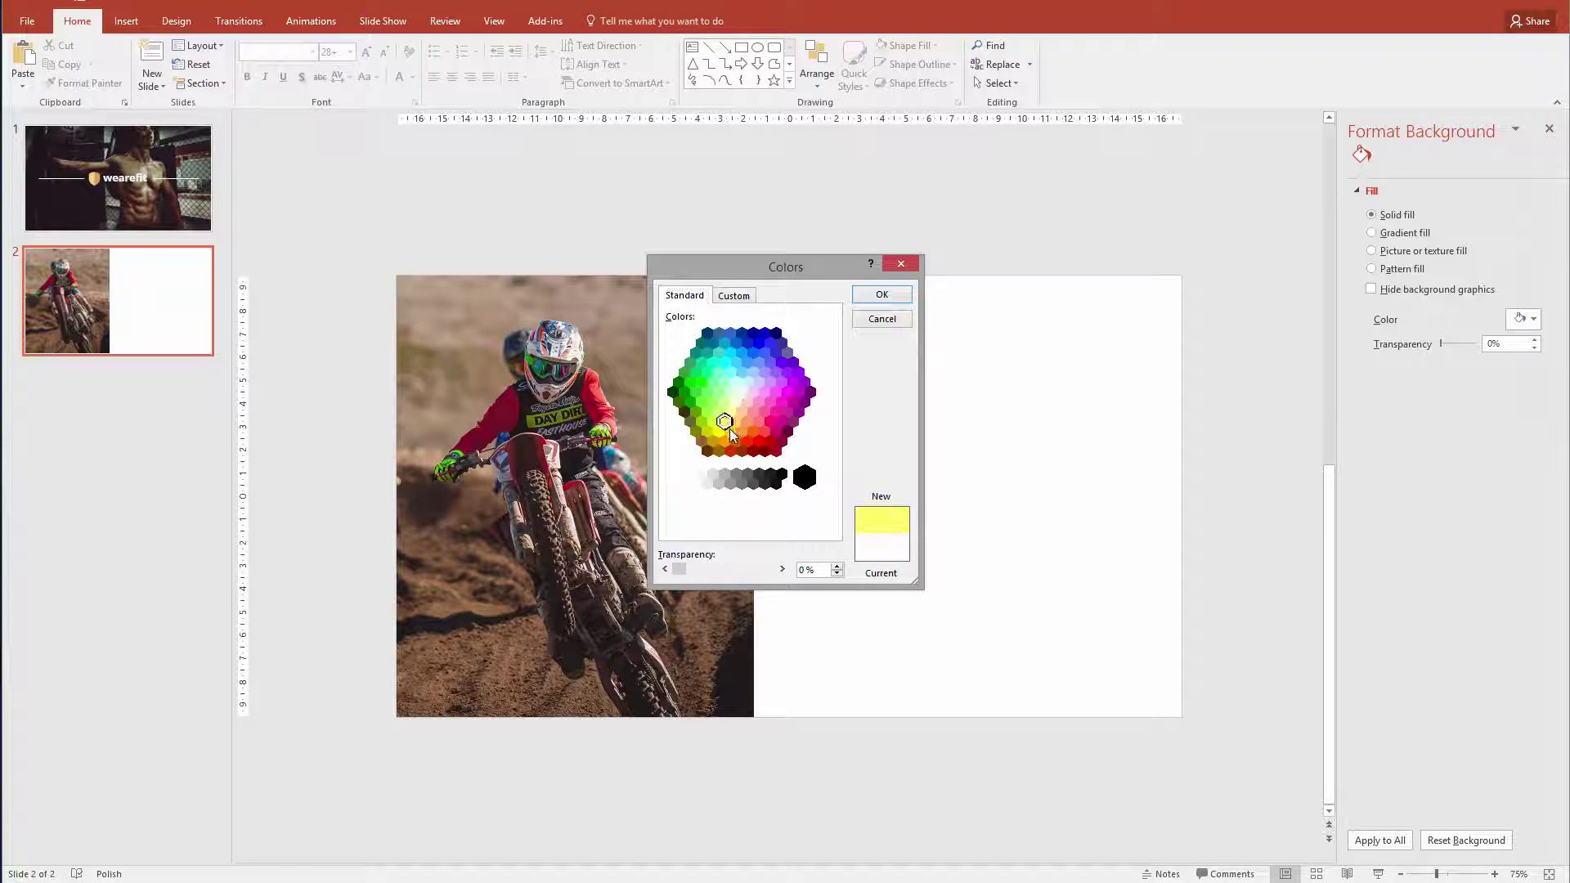
{"action": "left_click", "coordinate": [725, 442]}
{"action": "left_click", "coordinate": [740, 433]}
{"action": "left_click", "coordinate": [724, 442]}
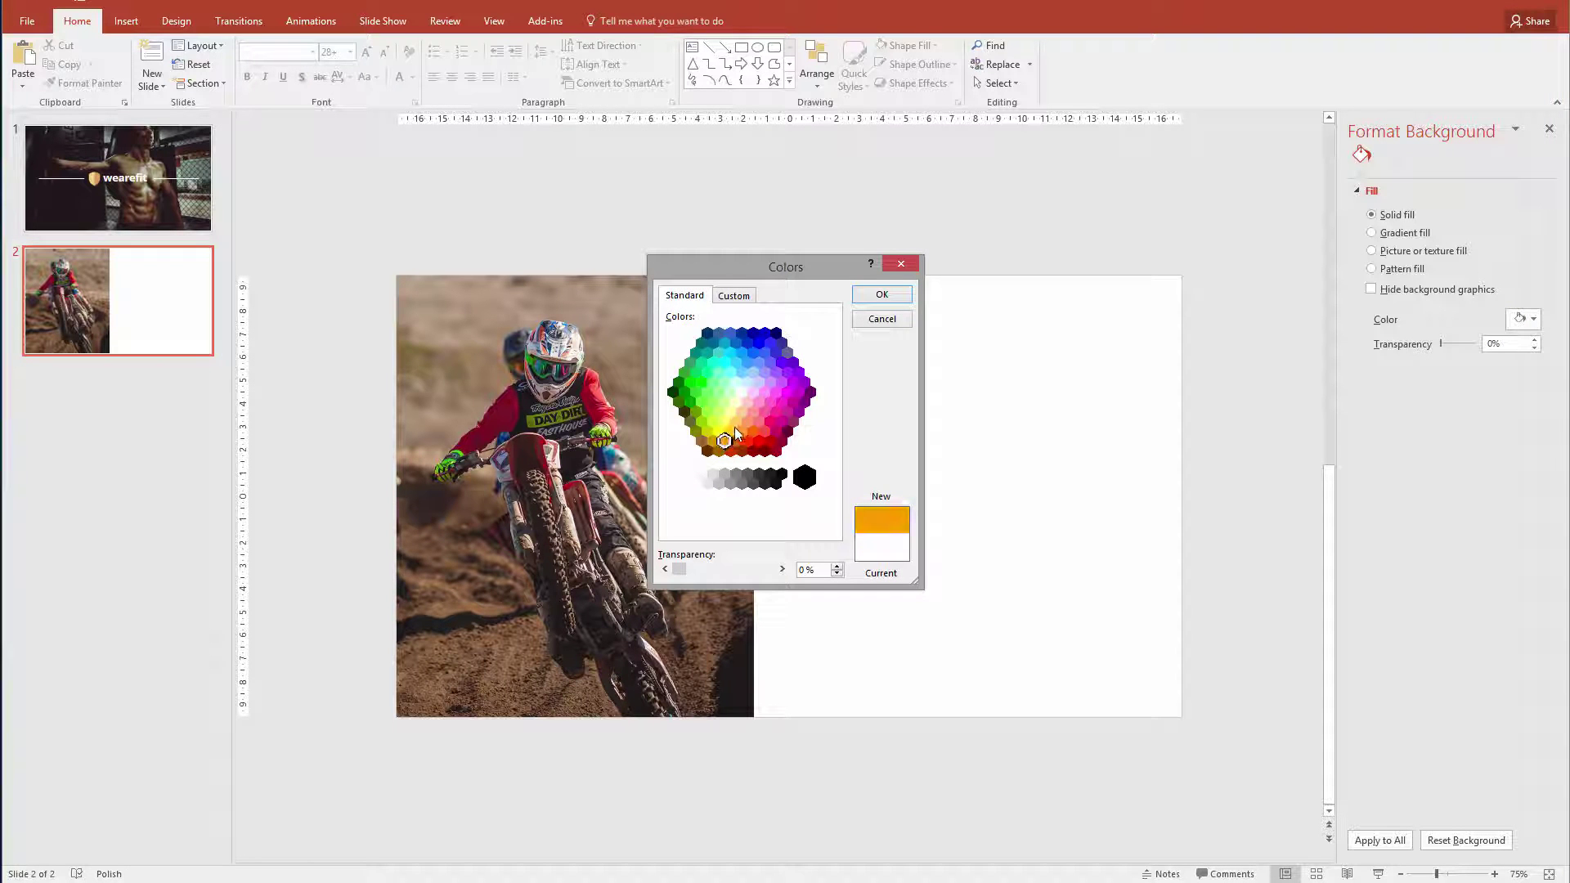
{"action": "left_click", "coordinate": [730, 430]}
{"action": "left_click", "coordinate": [735, 295]}
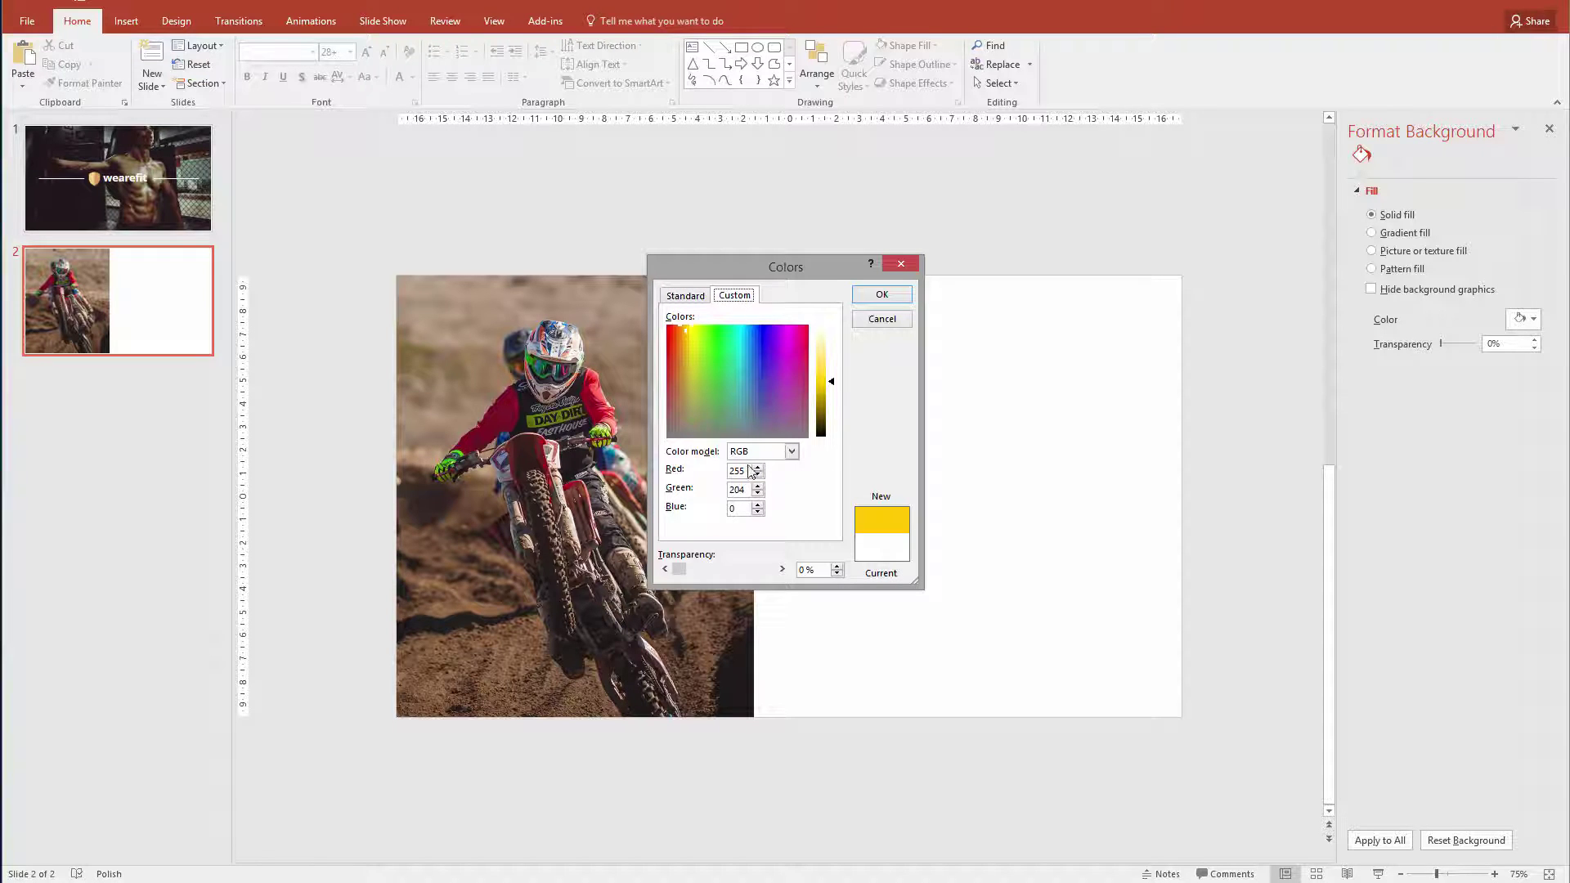
{"action": "left_click", "coordinate": [744, 472]}
{"action": "key", "text": "Tab"}
{"action": "left_click", "coordinate": [755, 493]}
{"action": "left_click", "coordinate": [756, 494]}
{"action": "left_click", "coordinate": [873, 296]}
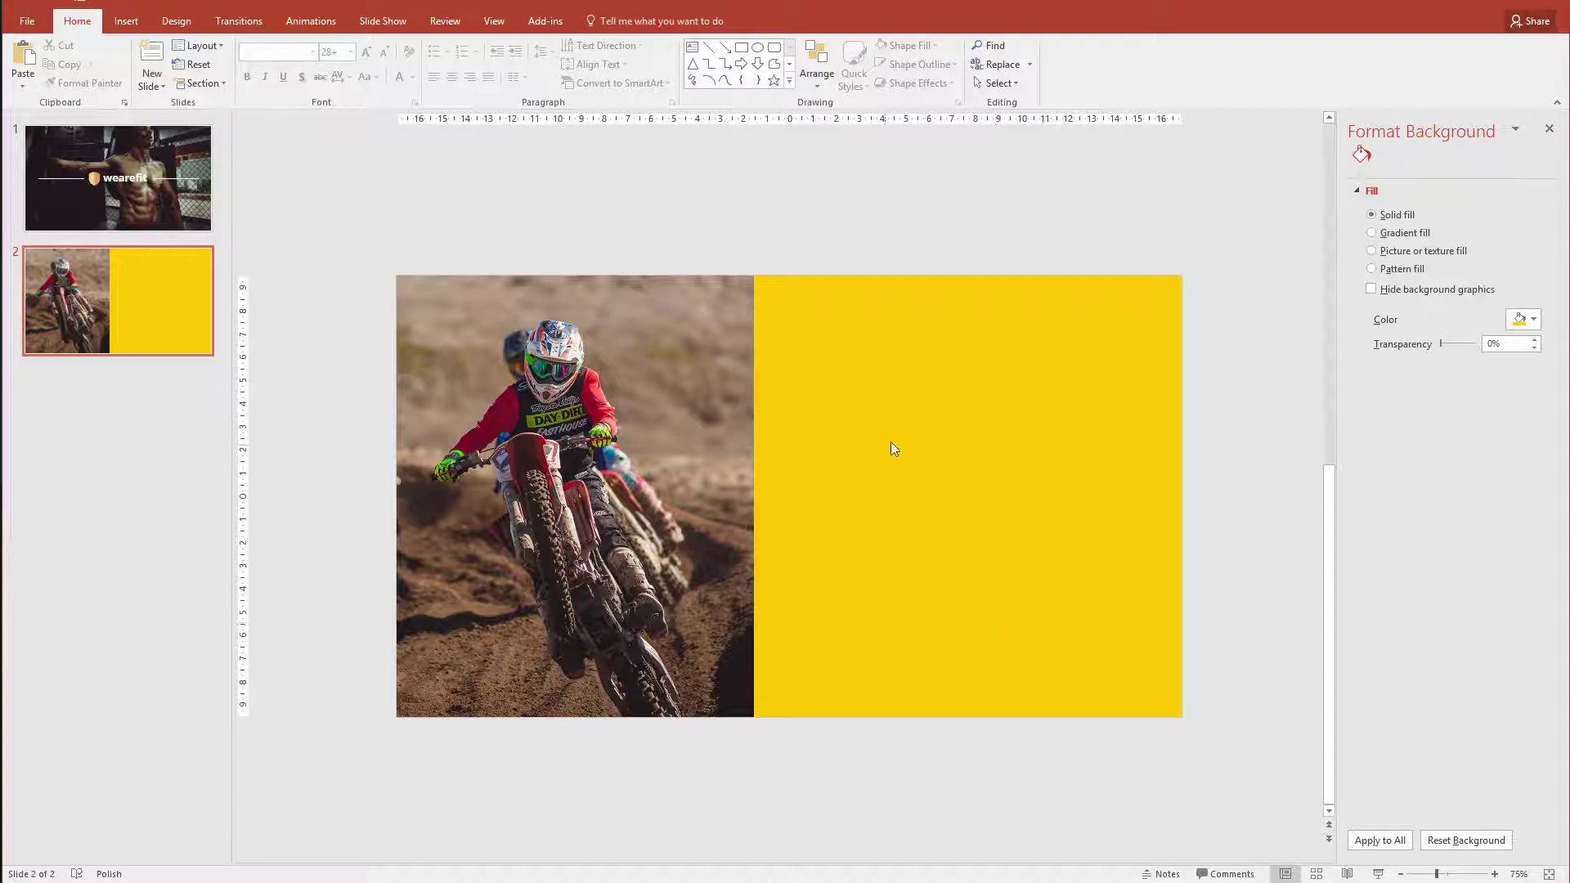
Refine the background yellow to RGB 255, 208, 37.
{"action": "right_click", "coordinate": [906, 402]}
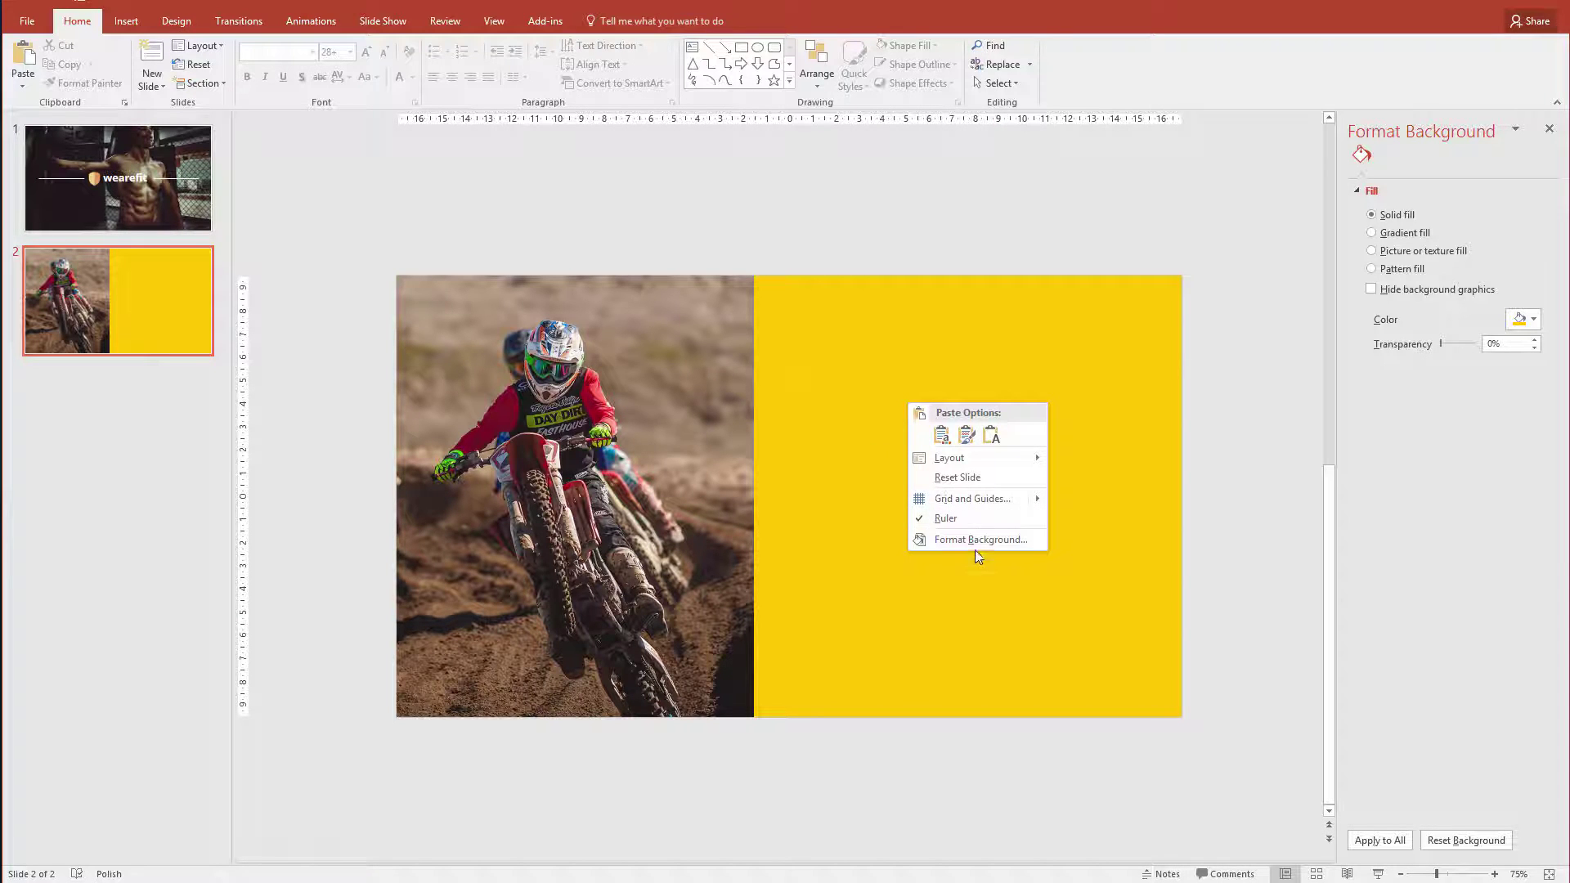
{"action": "left_click", "coordinate": [1512, 322]}
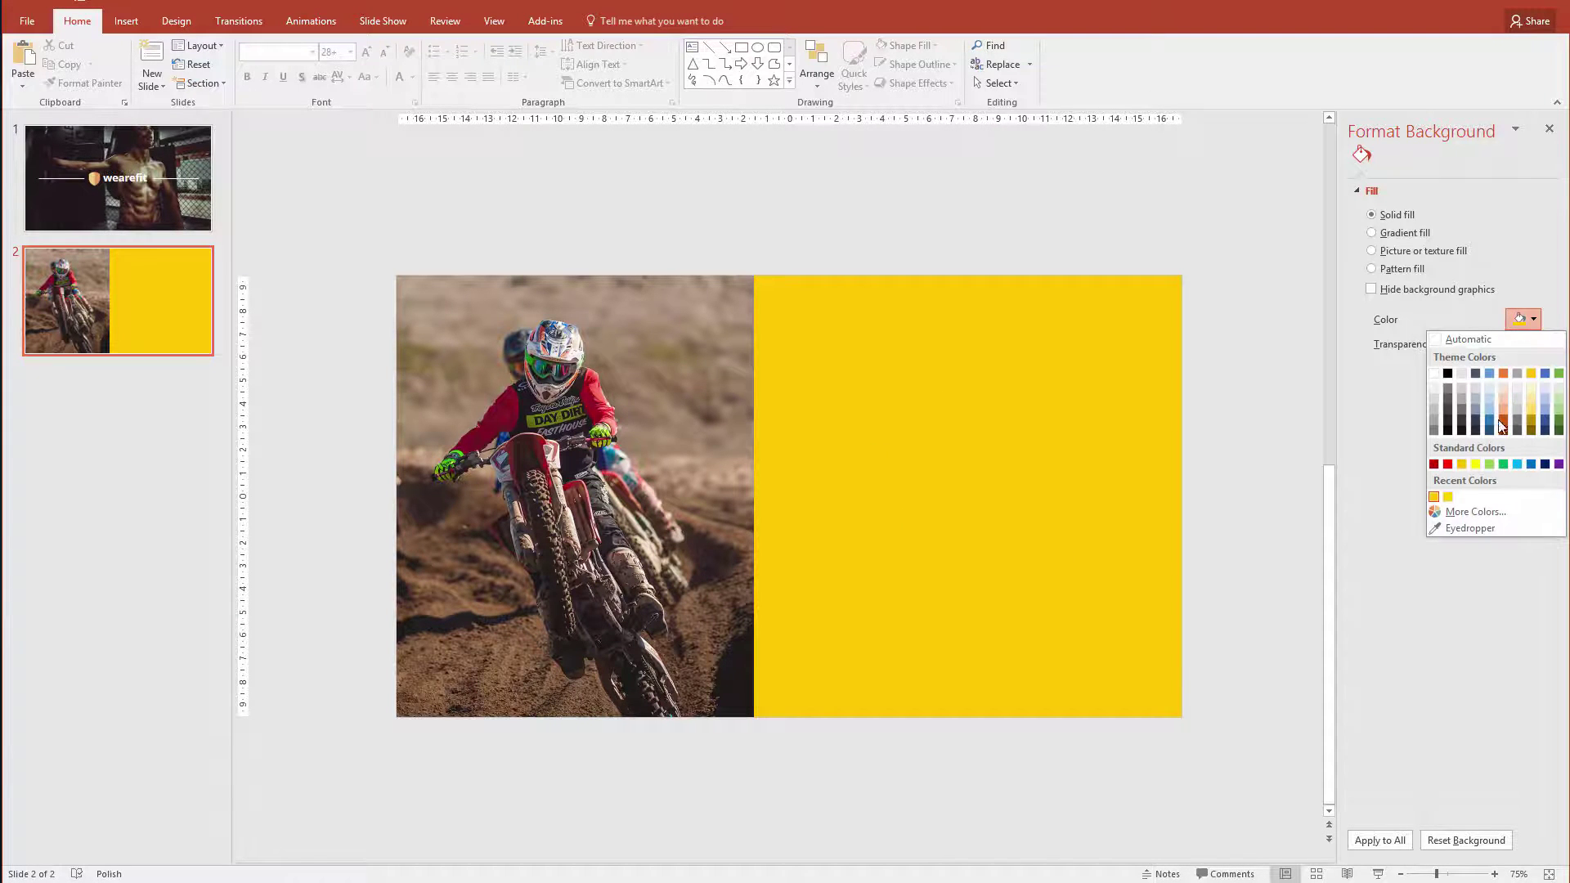
{"action": "left_click", "coordinate": [1464, 512]}
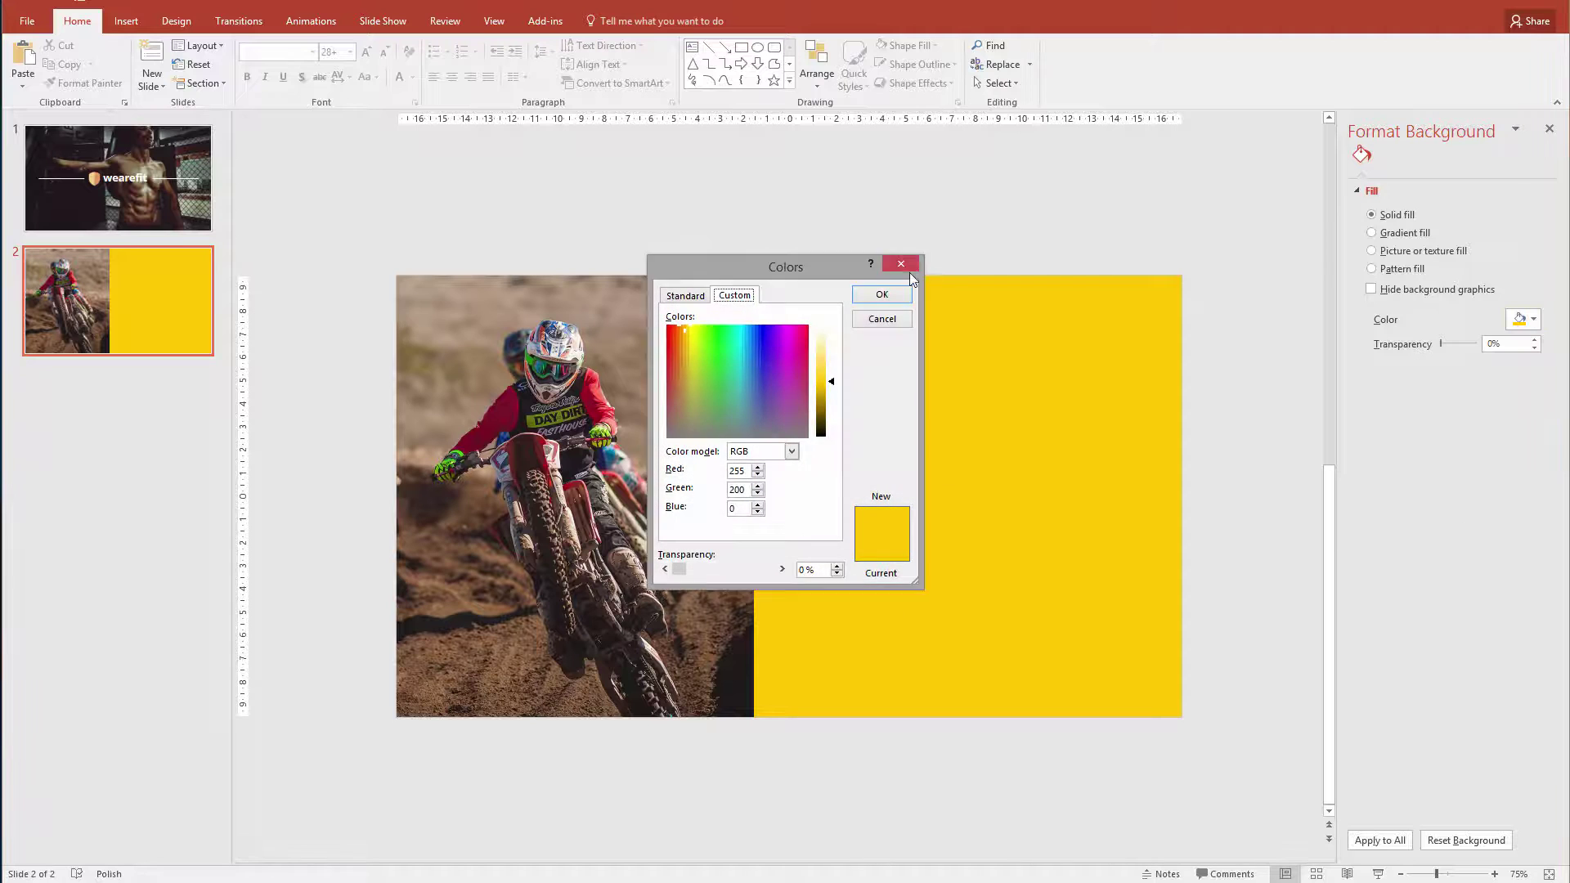
{"action": "left_click_drag", "start_coordinate": [817, 266], "coordinate": [1262, 330]}
{"action": "left_click", "coordinate": [1129, 394]}
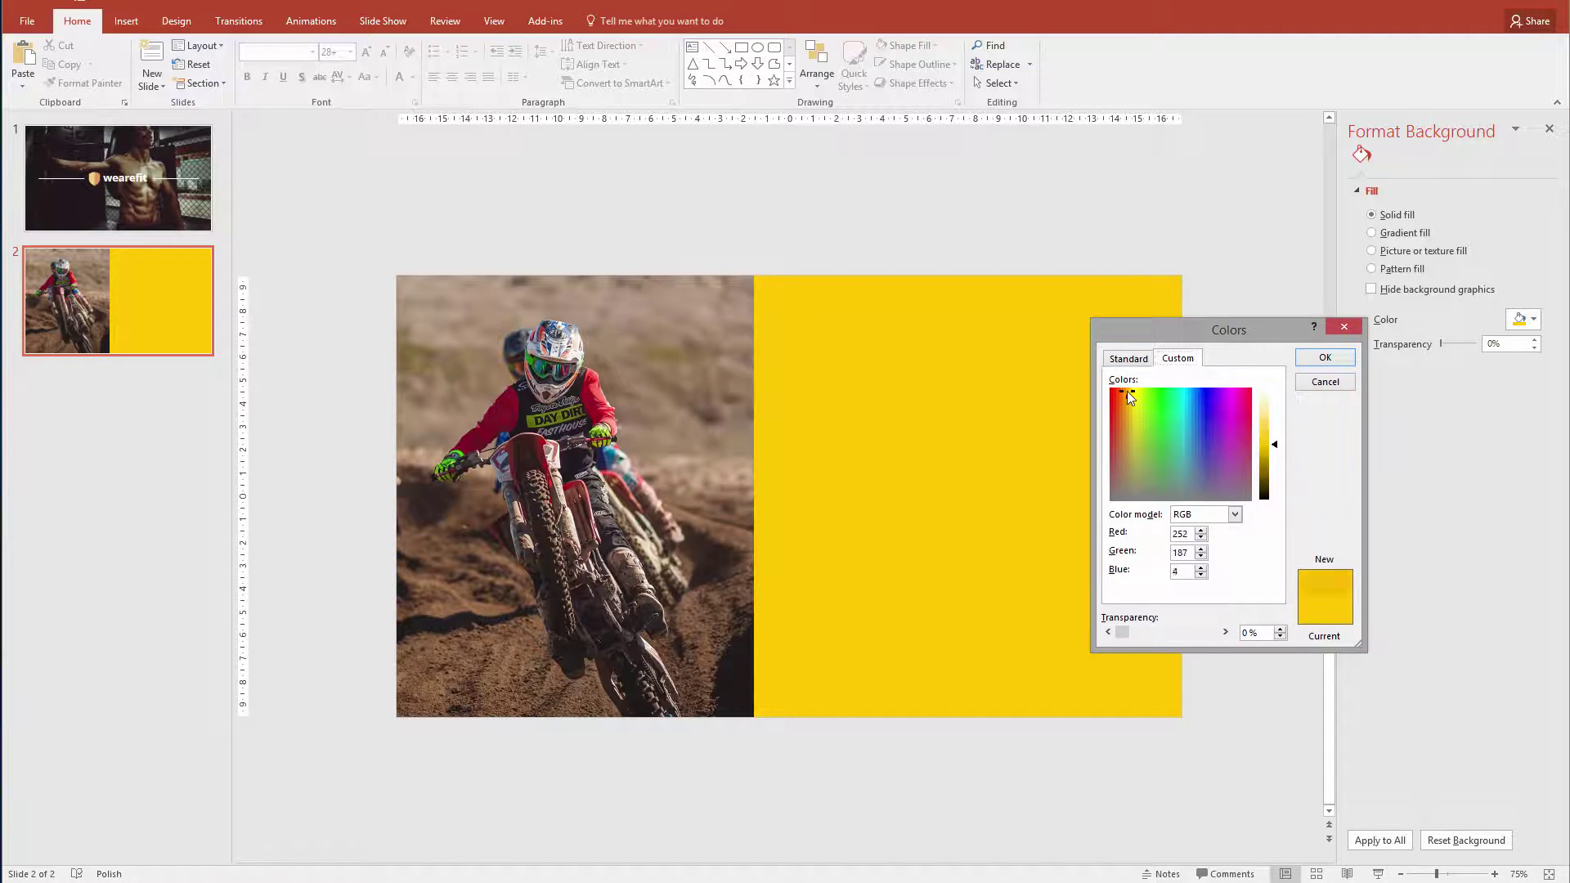
{"action": "left_click", "coordinate": [1126, 390]}
{"action": "left_click", "coordinate": [1275, 440]}
{"action": "left_click_drag", "start_coordinate": [1274, 439], "coordinate": [1275, 440]}
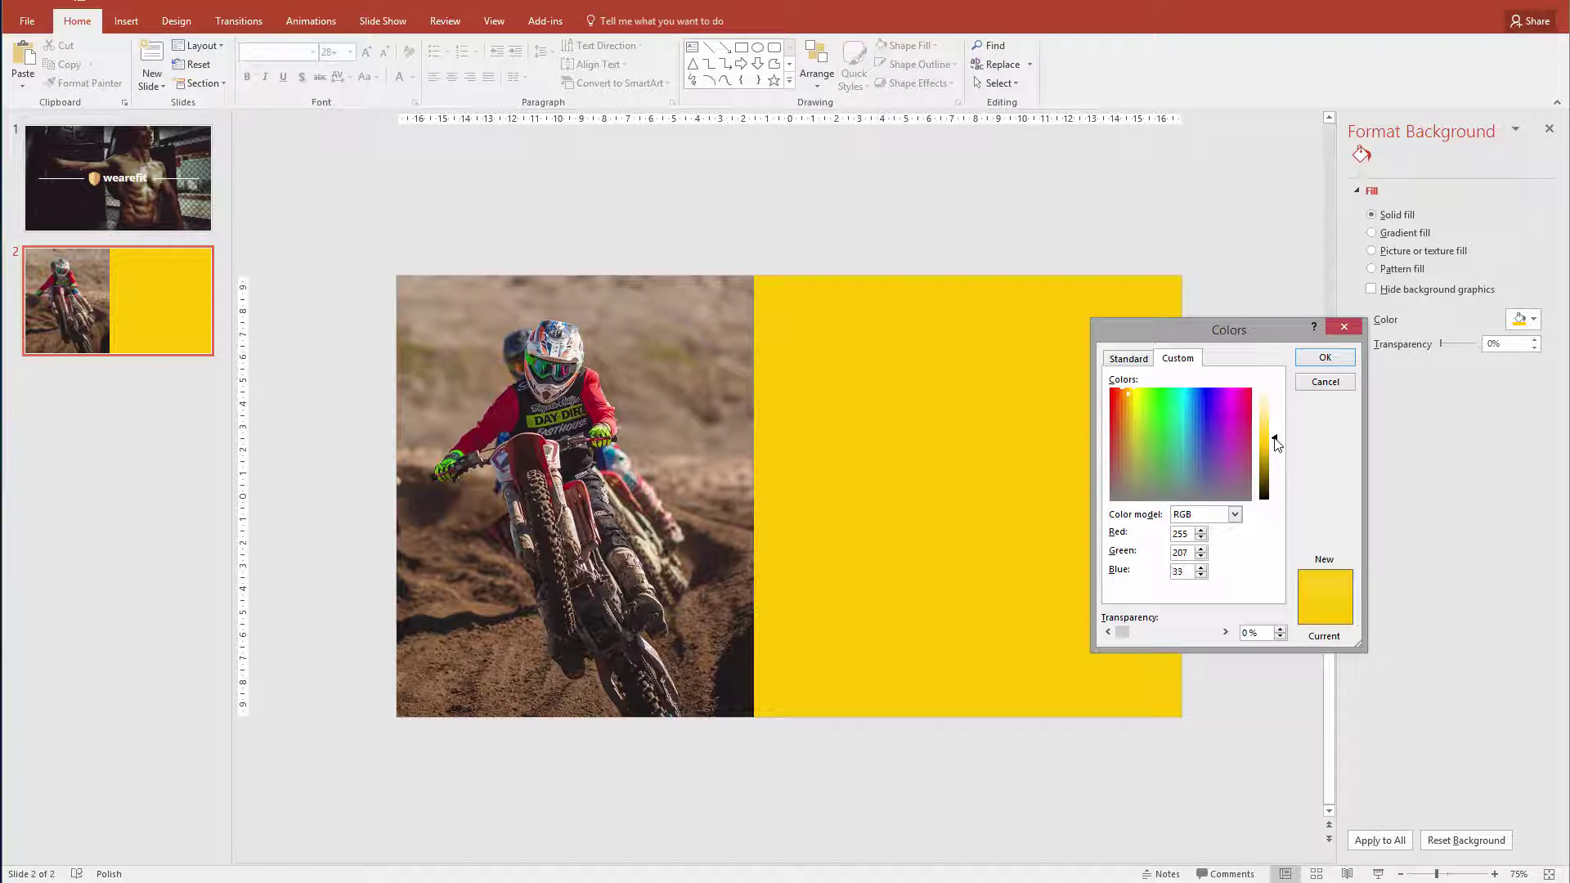
{"action": "left_click", "coordinate": [1326, 358]}
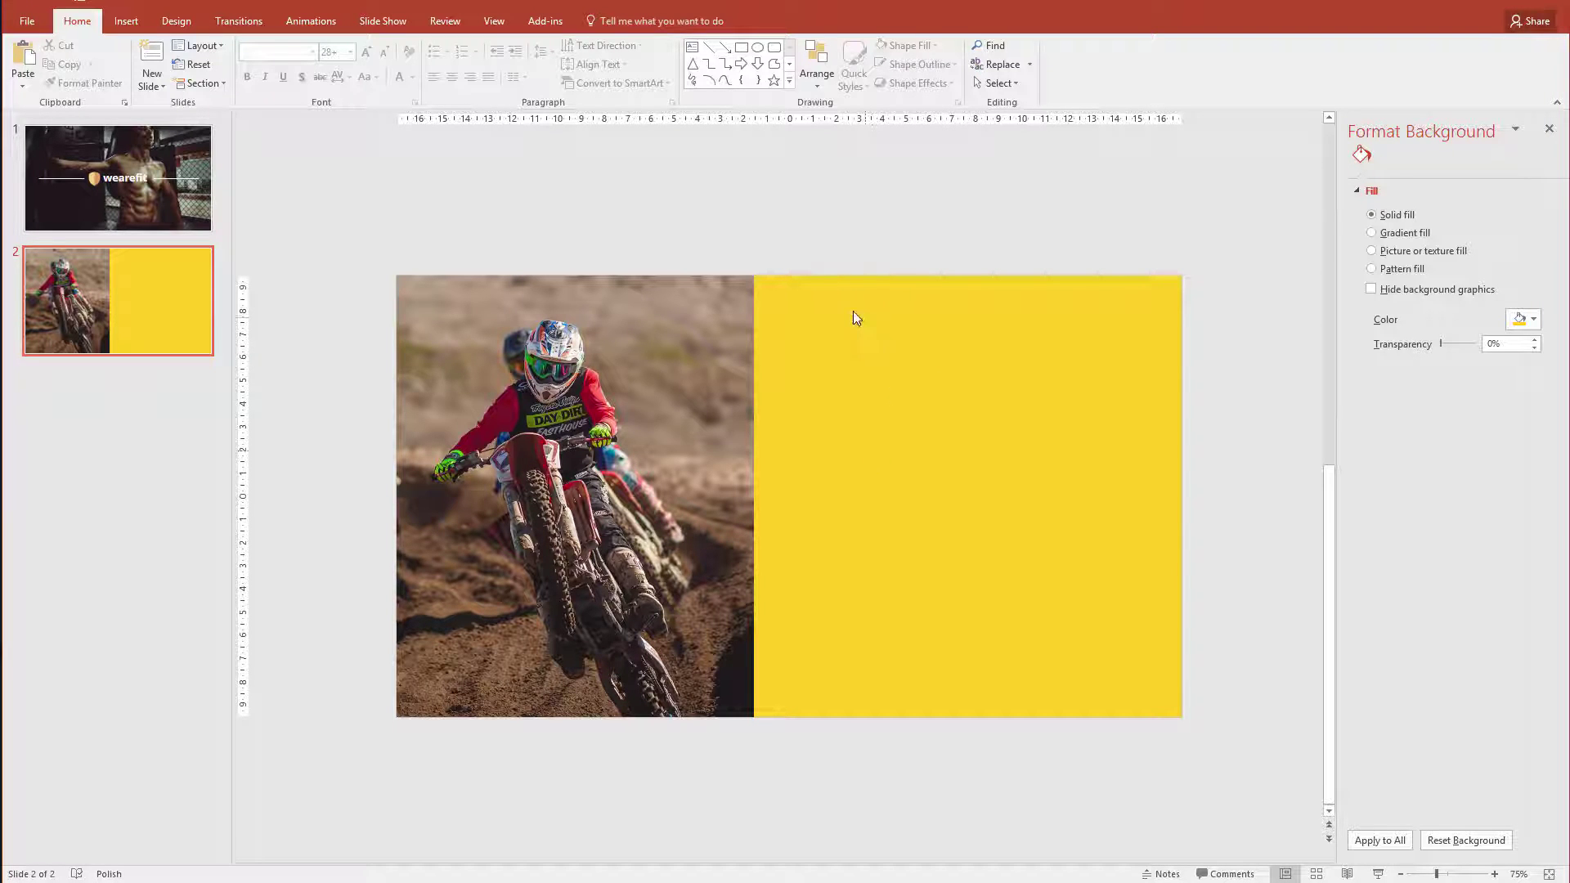
Add 'NOT ONLY' and 'THE BODY' text boxes on the yellow area.
{"action": "left_click", "coordinate": [128, 22]}
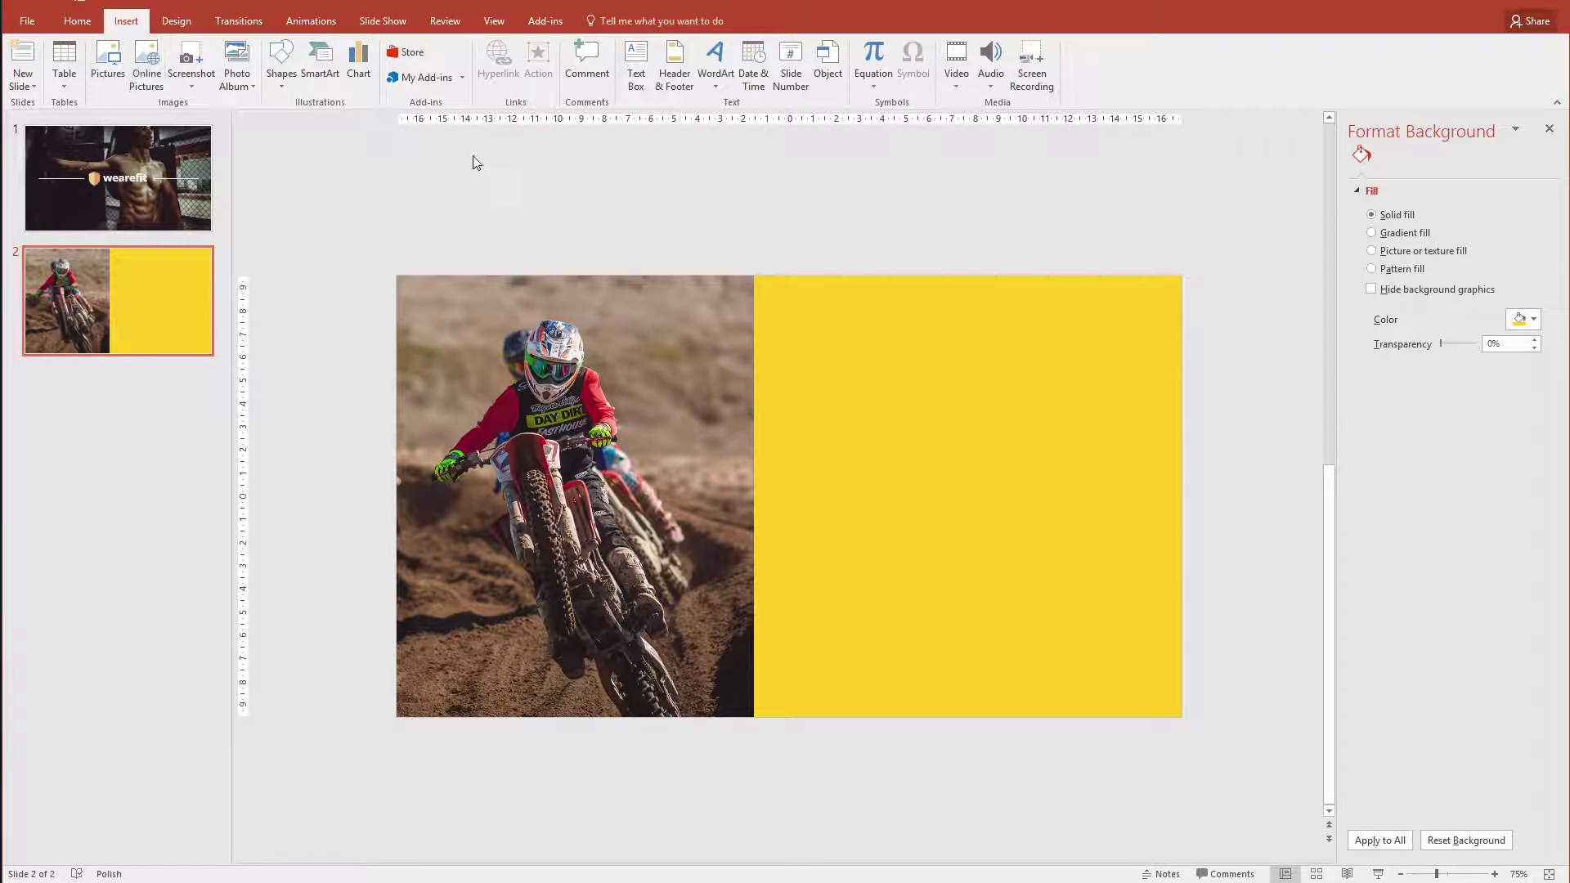
{"action": "left_click", "coordinate": [853, 368]}
{"action": "type", "text": "NOT ON"}
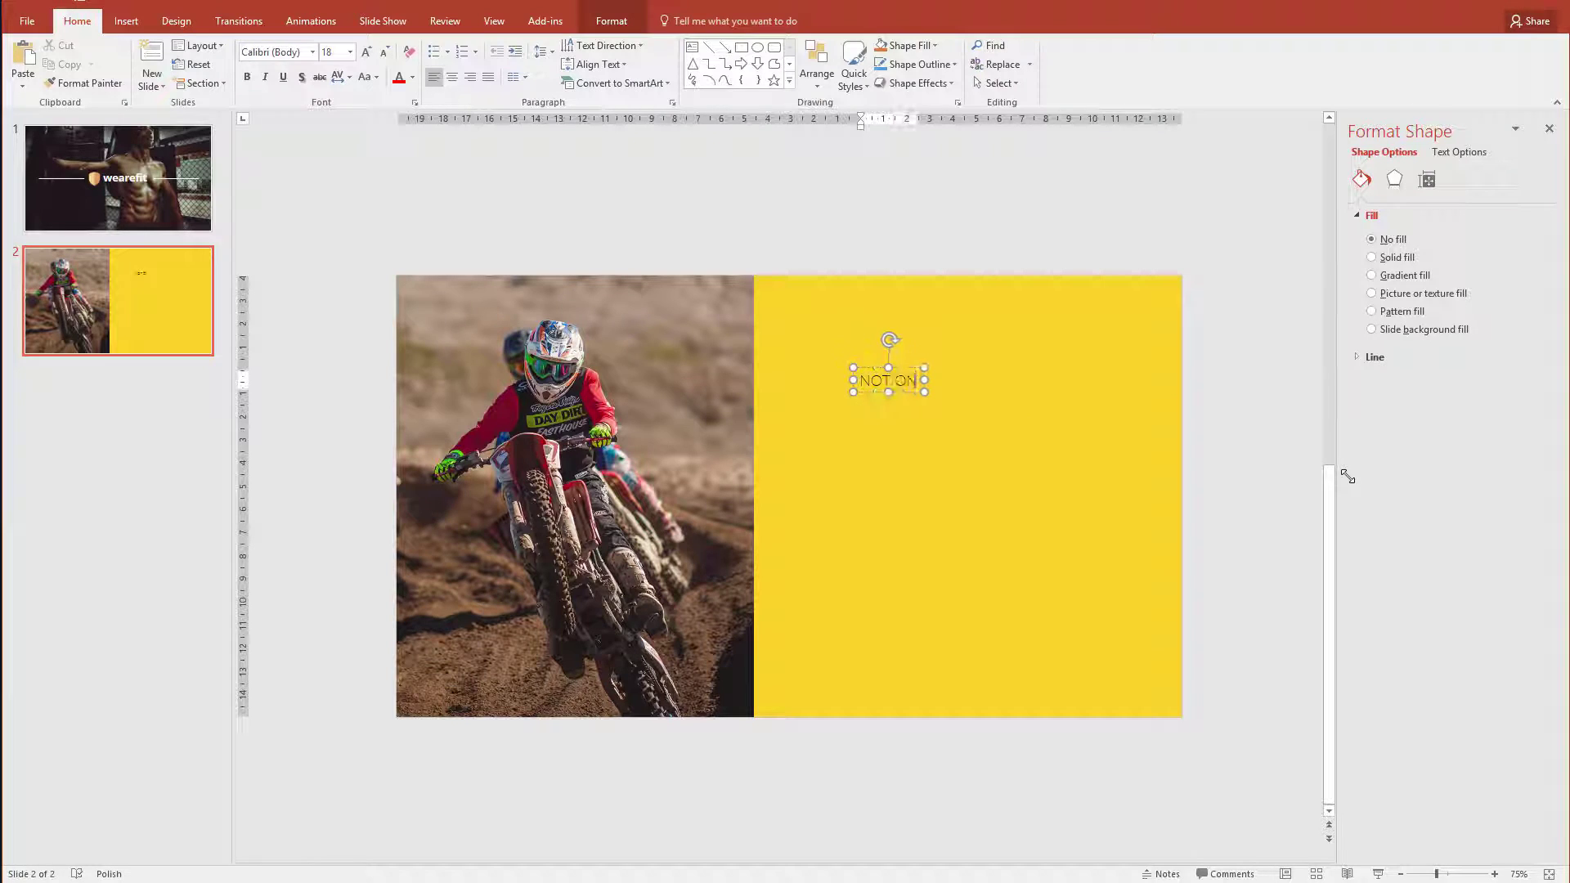
{"action": "type", "text": "LY"}
{"action": "left_click_drag", "start_coordinate": [924, 365], "coordinate": [897, 402]}
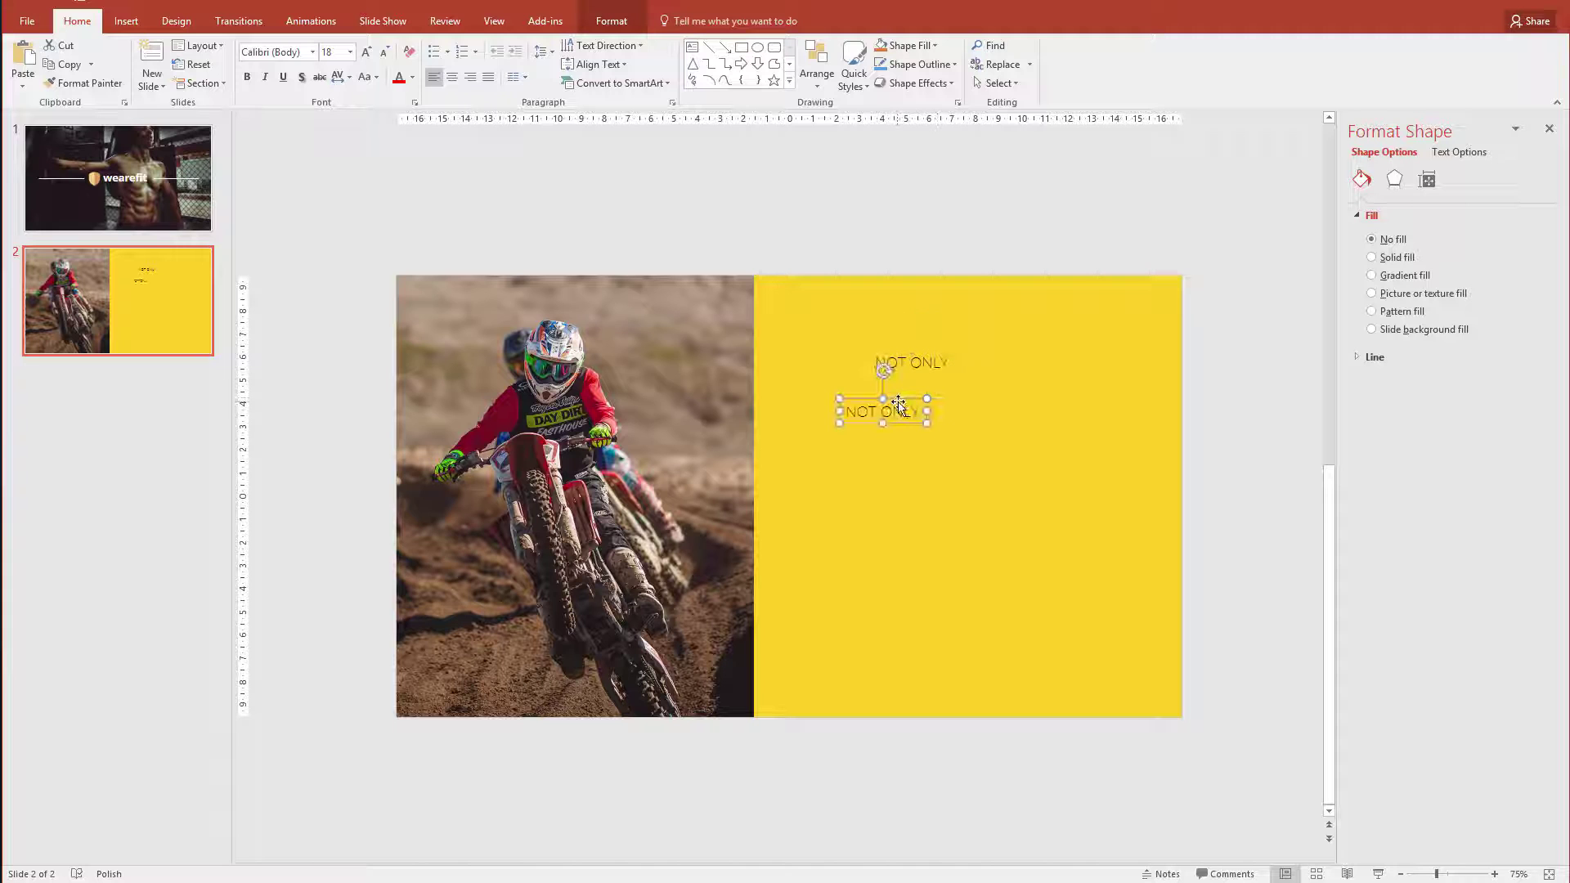
{"action": "key", "text": "F2"}
{"action": "type", "text": "THE BOD"}
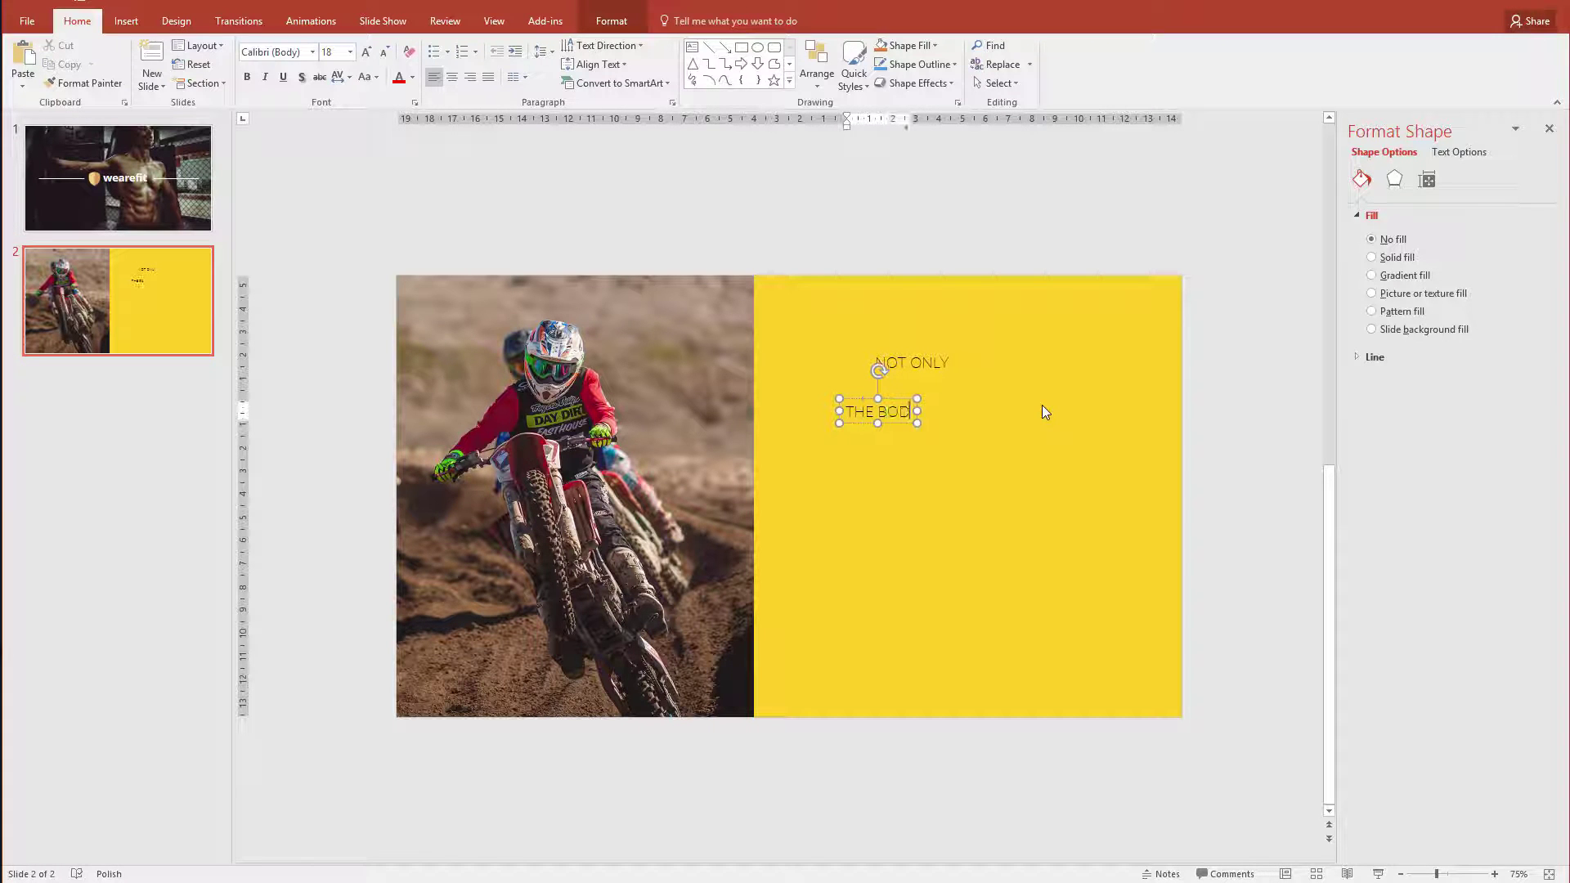
{"action": "type", "text": "Y"}
Make both title lines bold 54 pt Open Sans.
{"action": "left_click", "coordinate": [933, 349]}
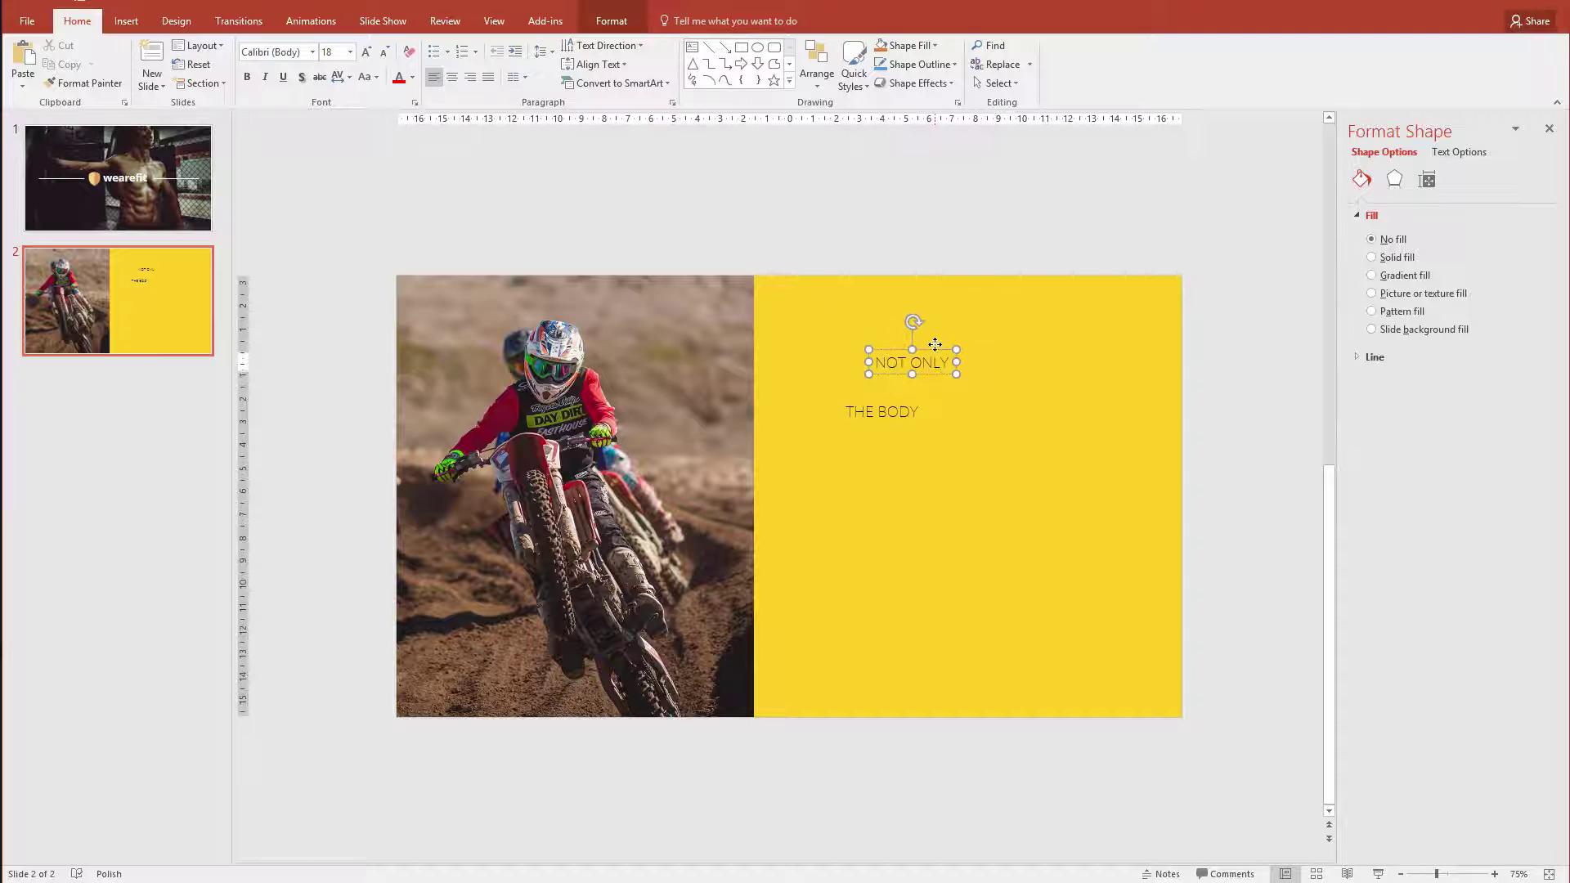
{"action": "left_click", "coordinate": [894, 404], "text": "shift"}
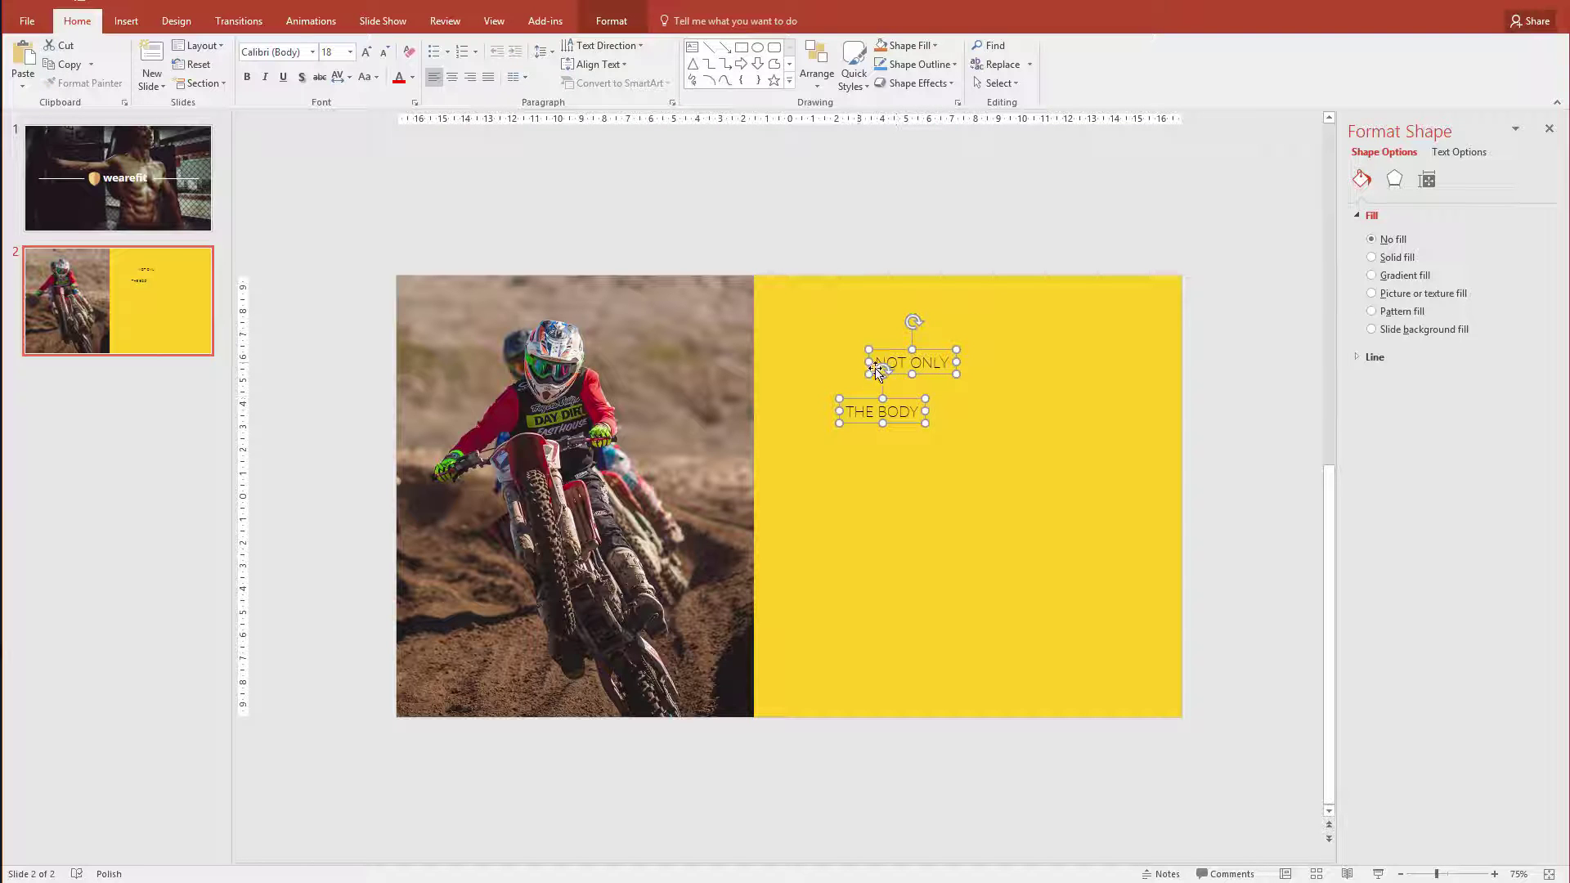
{"action": "left_click", "coordinate": [247, 79]}
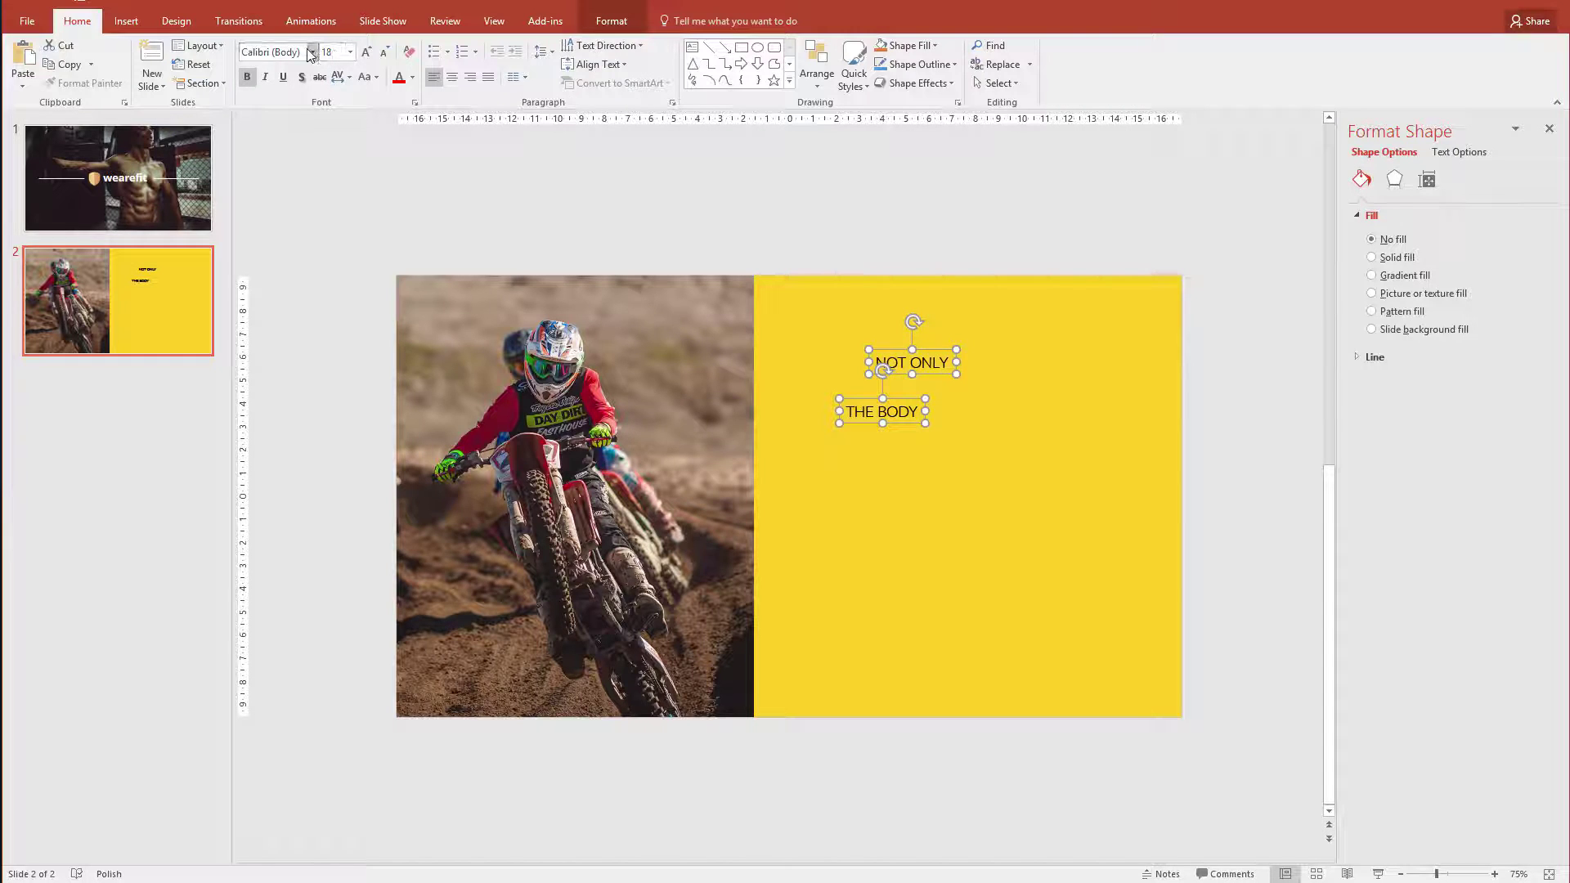
{"action": "left_click", "coordinate": [300, 51]}
{"action": "type", "text": "Open Sans"}
{"action": "key", "text": "Return"}
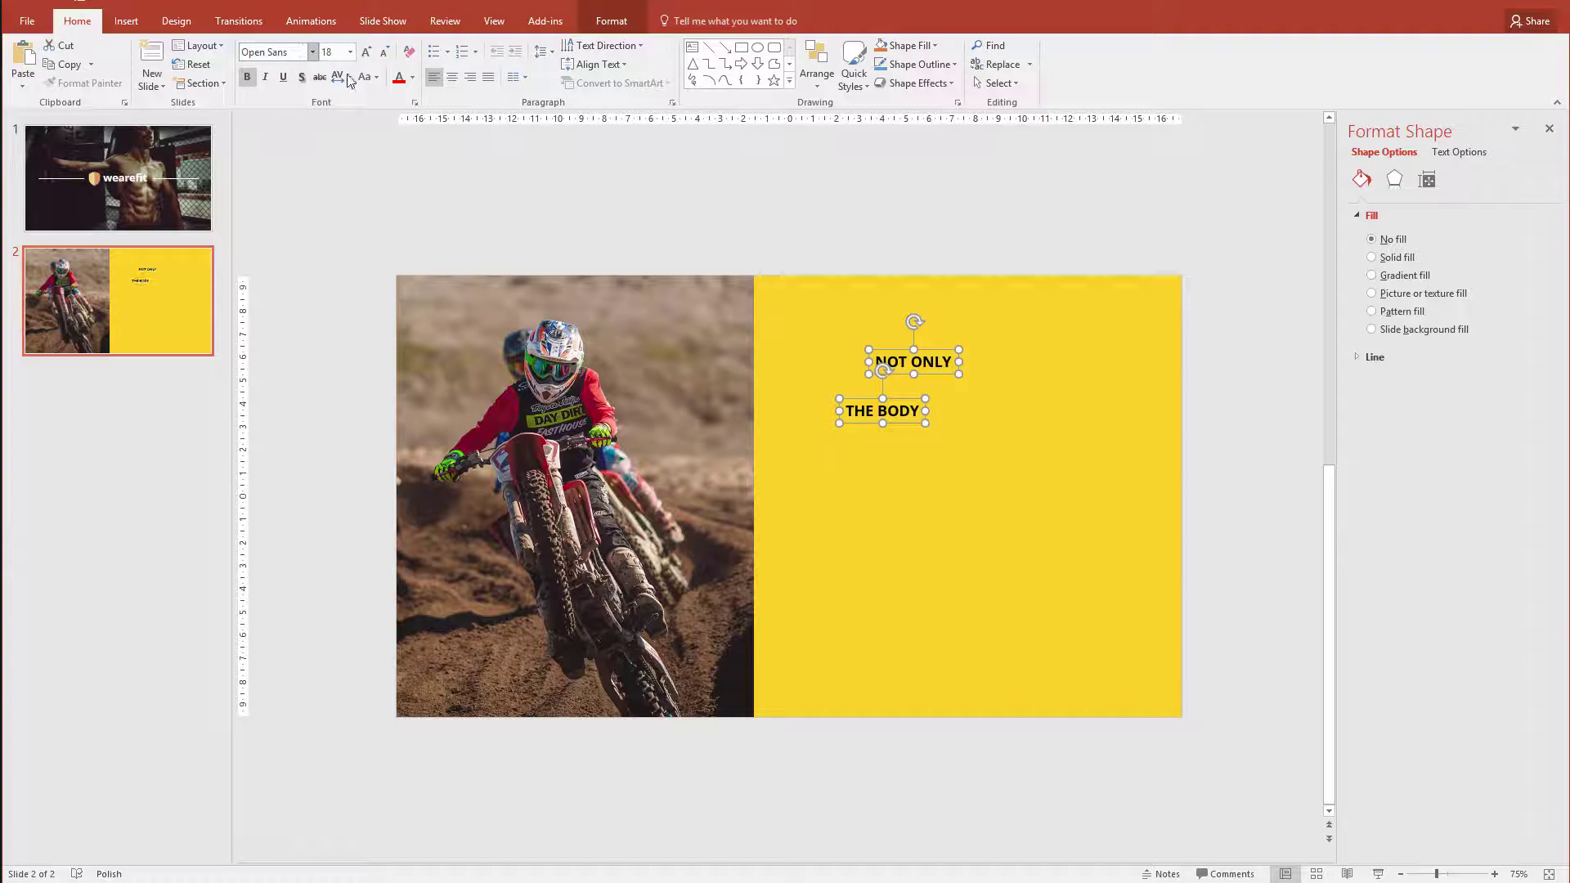
{"action": "left_click", "coordinate": [368, 52]}
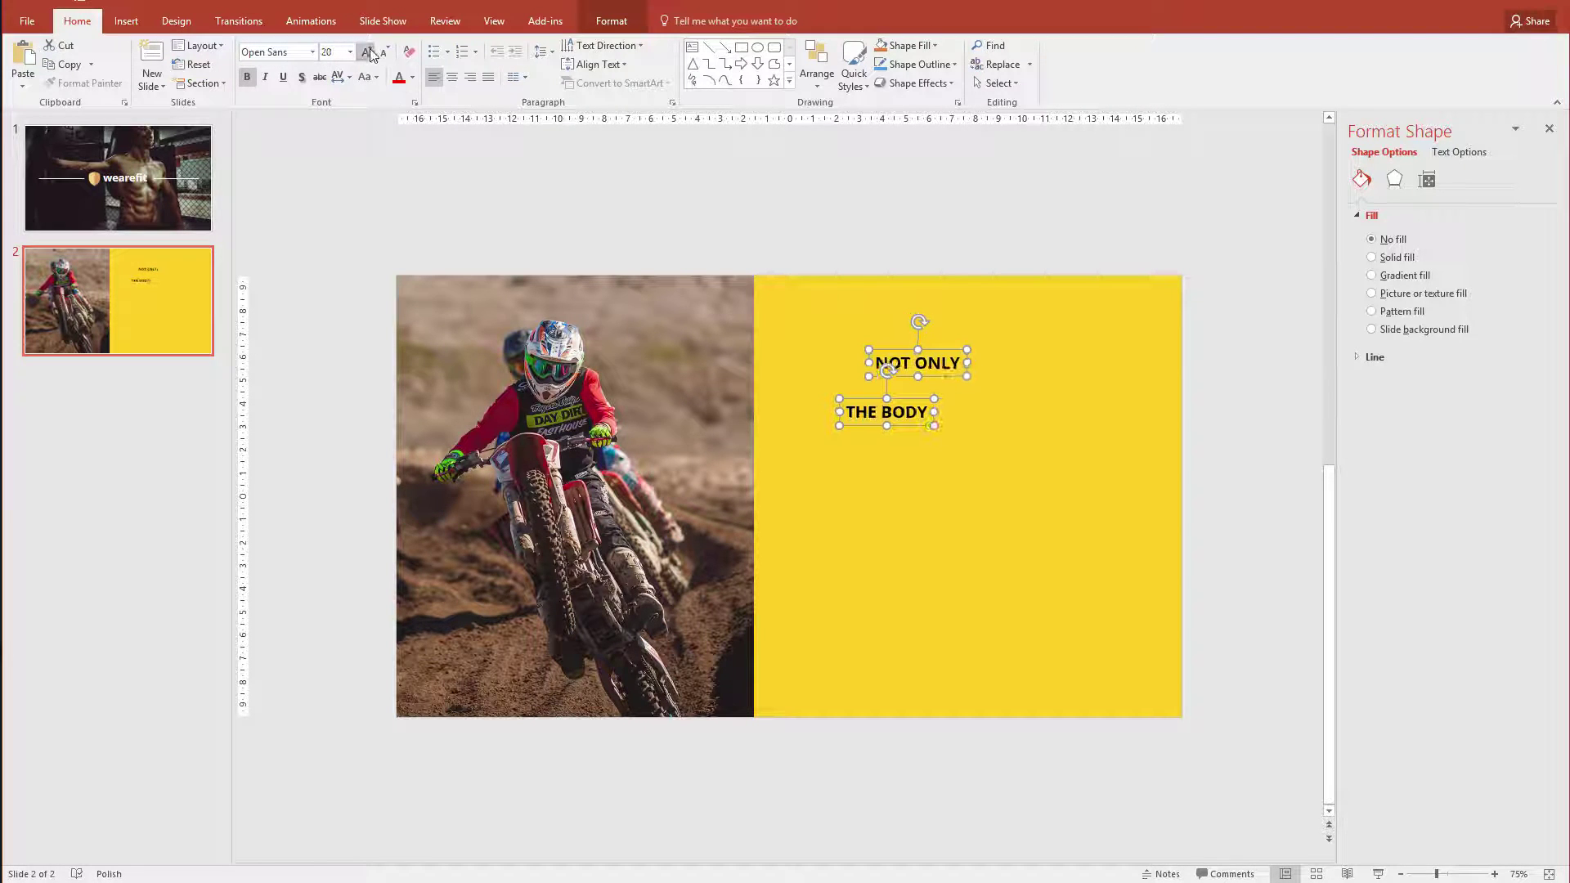
{"action": "left_click", "coordinate": [368, 52]}
{"action": "left_click", "coordinate": [367, 53]}
{"action": "left_click", "coordinate": [368, 52]}
{"action": "left_click", "coordinate": [368, 52]}
{"action": "left_click", "coordinate": [368, 53]}
{"action": "left_click", "coordinate": [368, 52]}
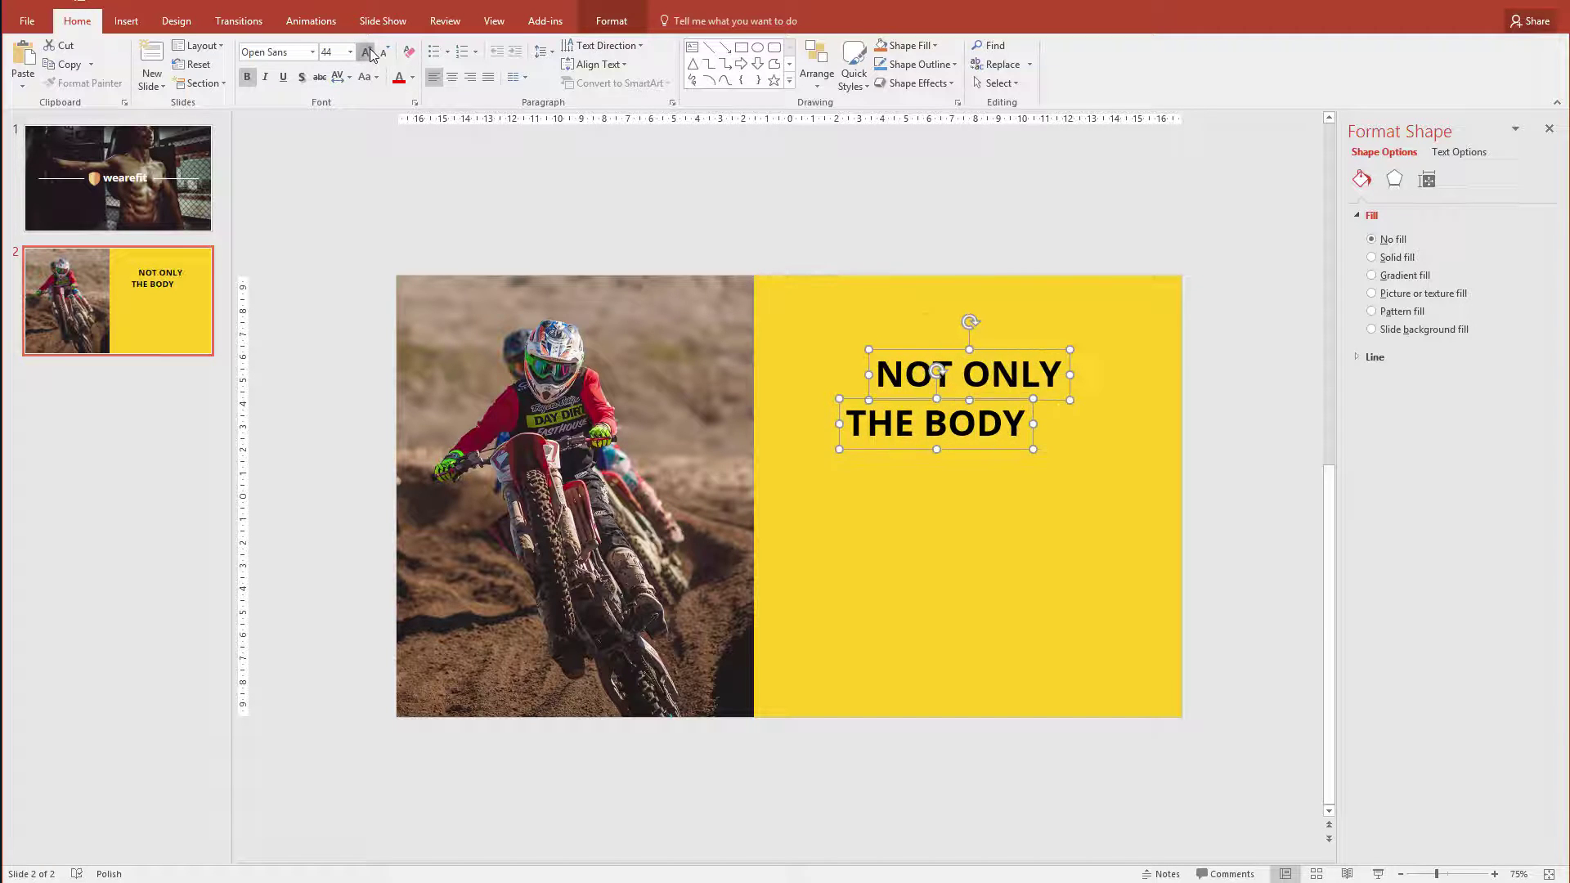
{"action": "left_click", "coordinate": [368, 53]}
{"action": "left_click", "coordinate": [368, 52]}
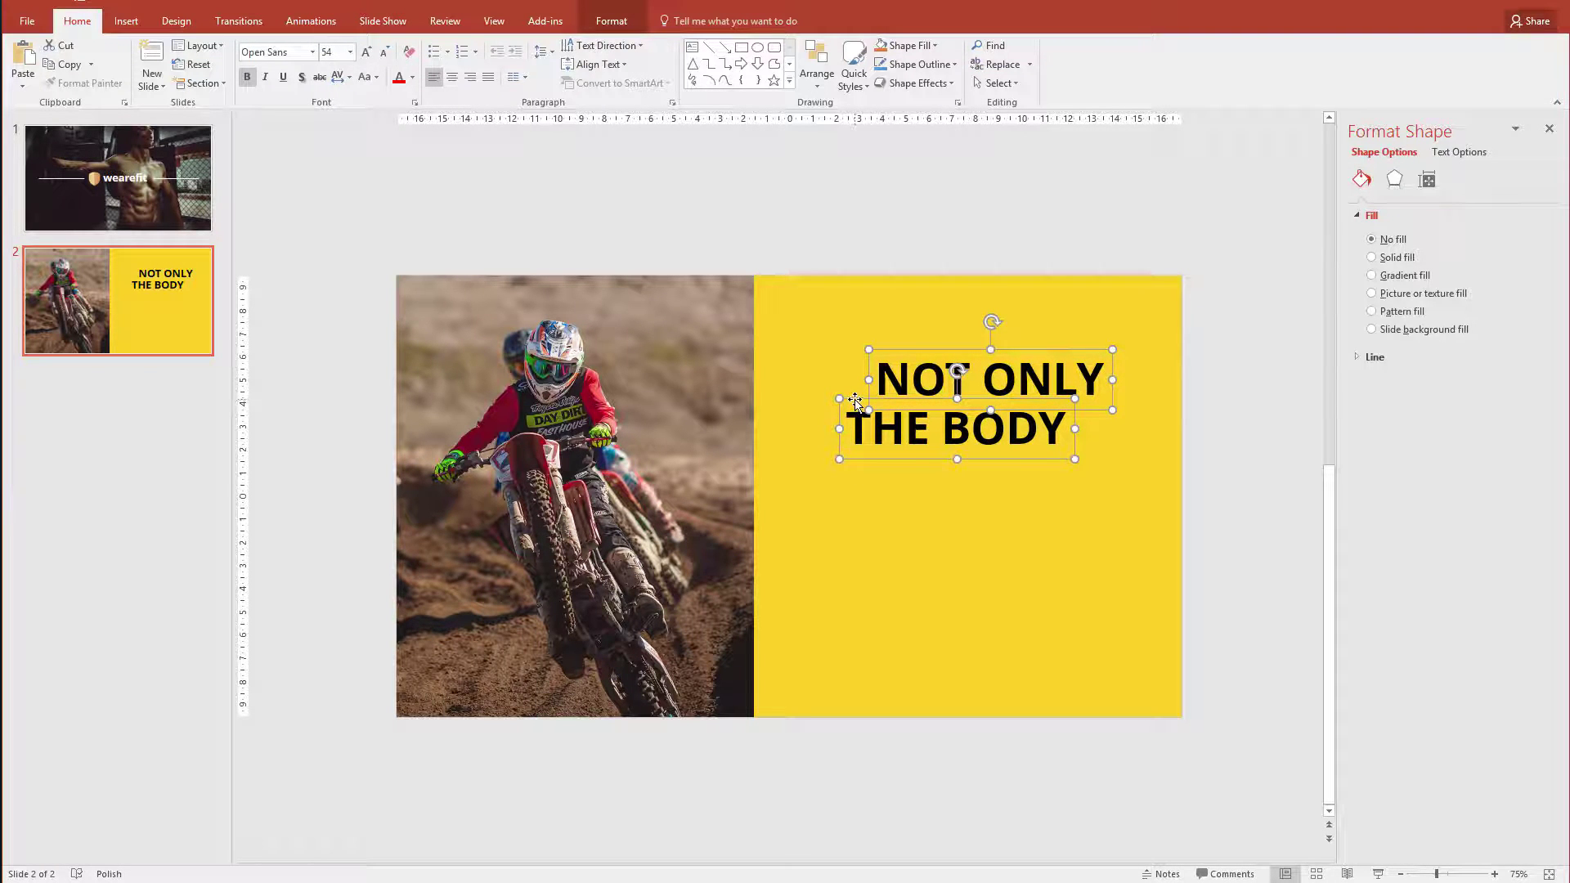
Shift both lines left and raise NOT ONLY above THE BODY.
{"action": "left_click_drag", "start_coordinate": [854, 399], "coordinate": [804, 393]}
{"action": "left_click", "coordinate": [804, 393]}
{"action": "left_click", "coordinate": [841, 347]}
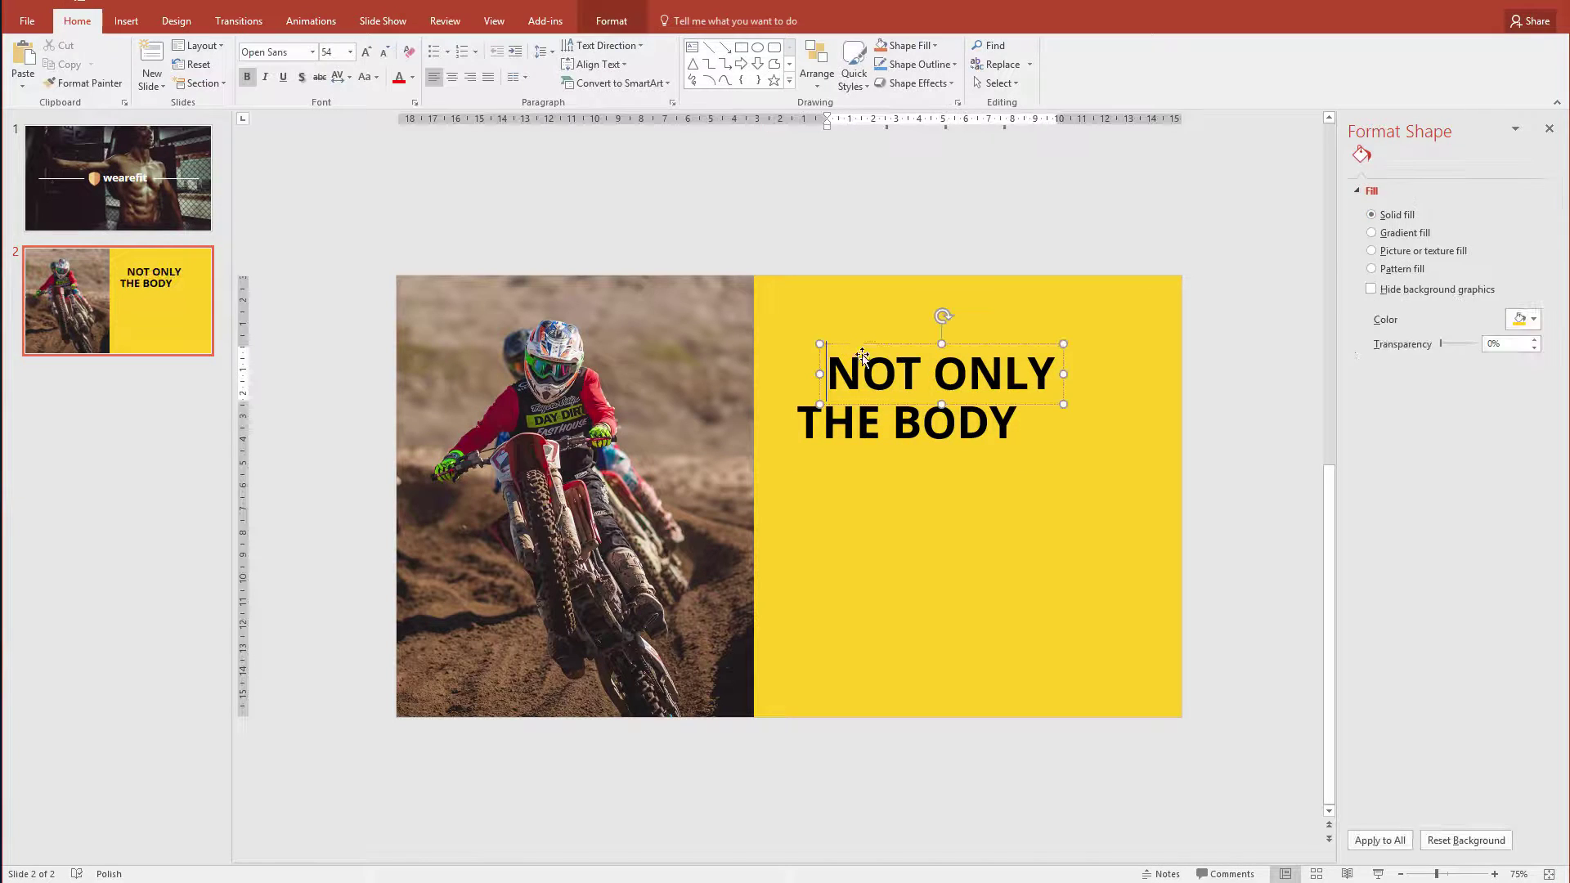
{"action": "left_click_drag", "start_coordinate": [862, 335], "coordinate": [858, 318]}
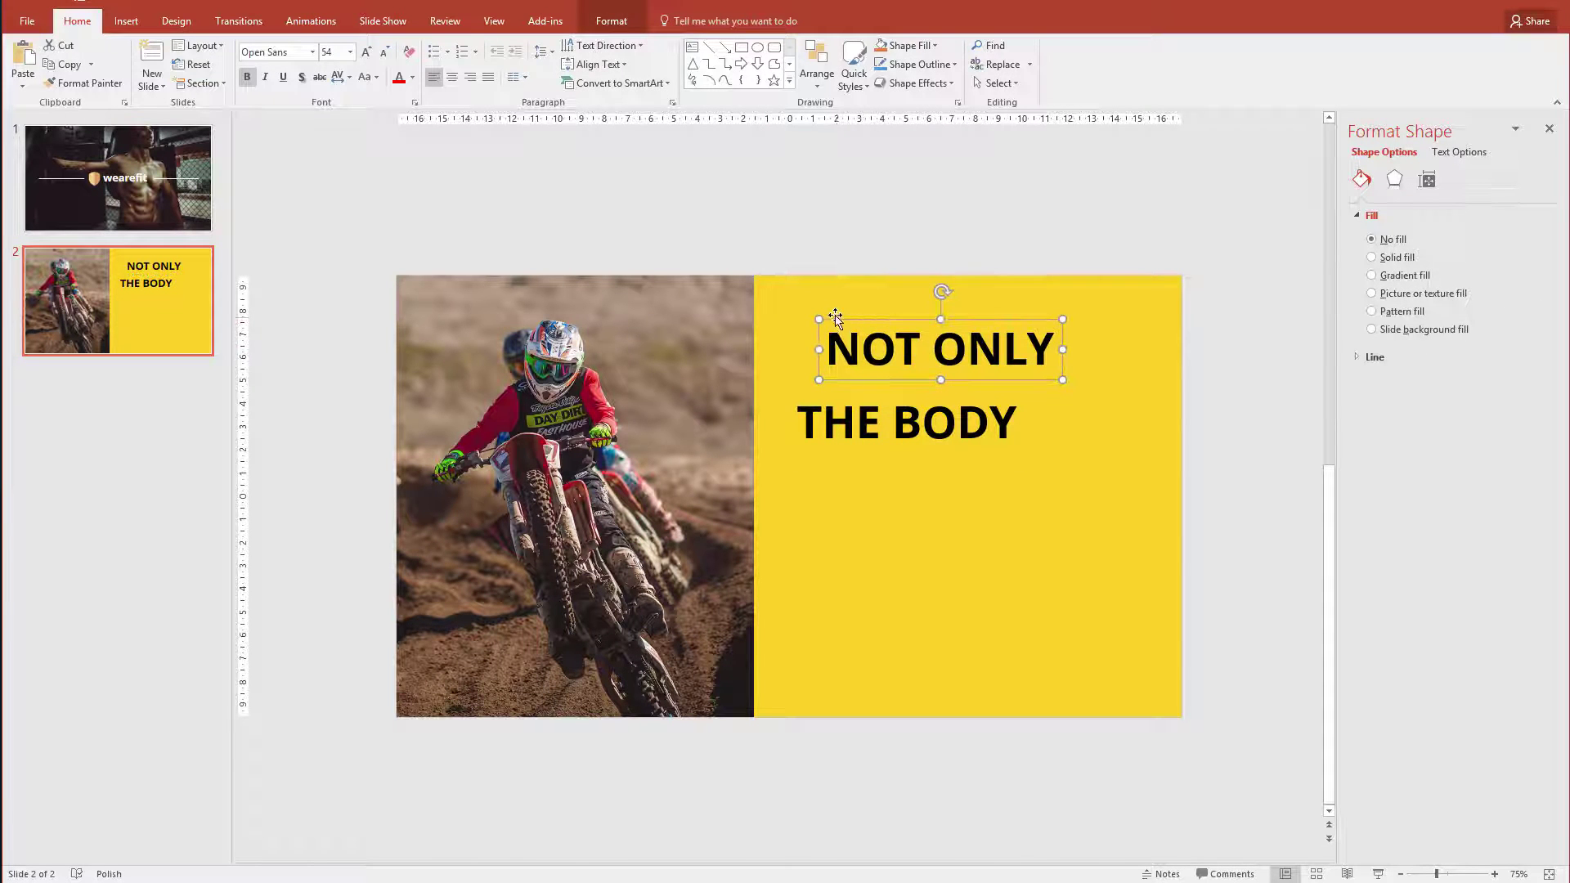
Draw a rectangle over the THE BODY line.
{"action": "left_click", "coordinate": [838, 420]}
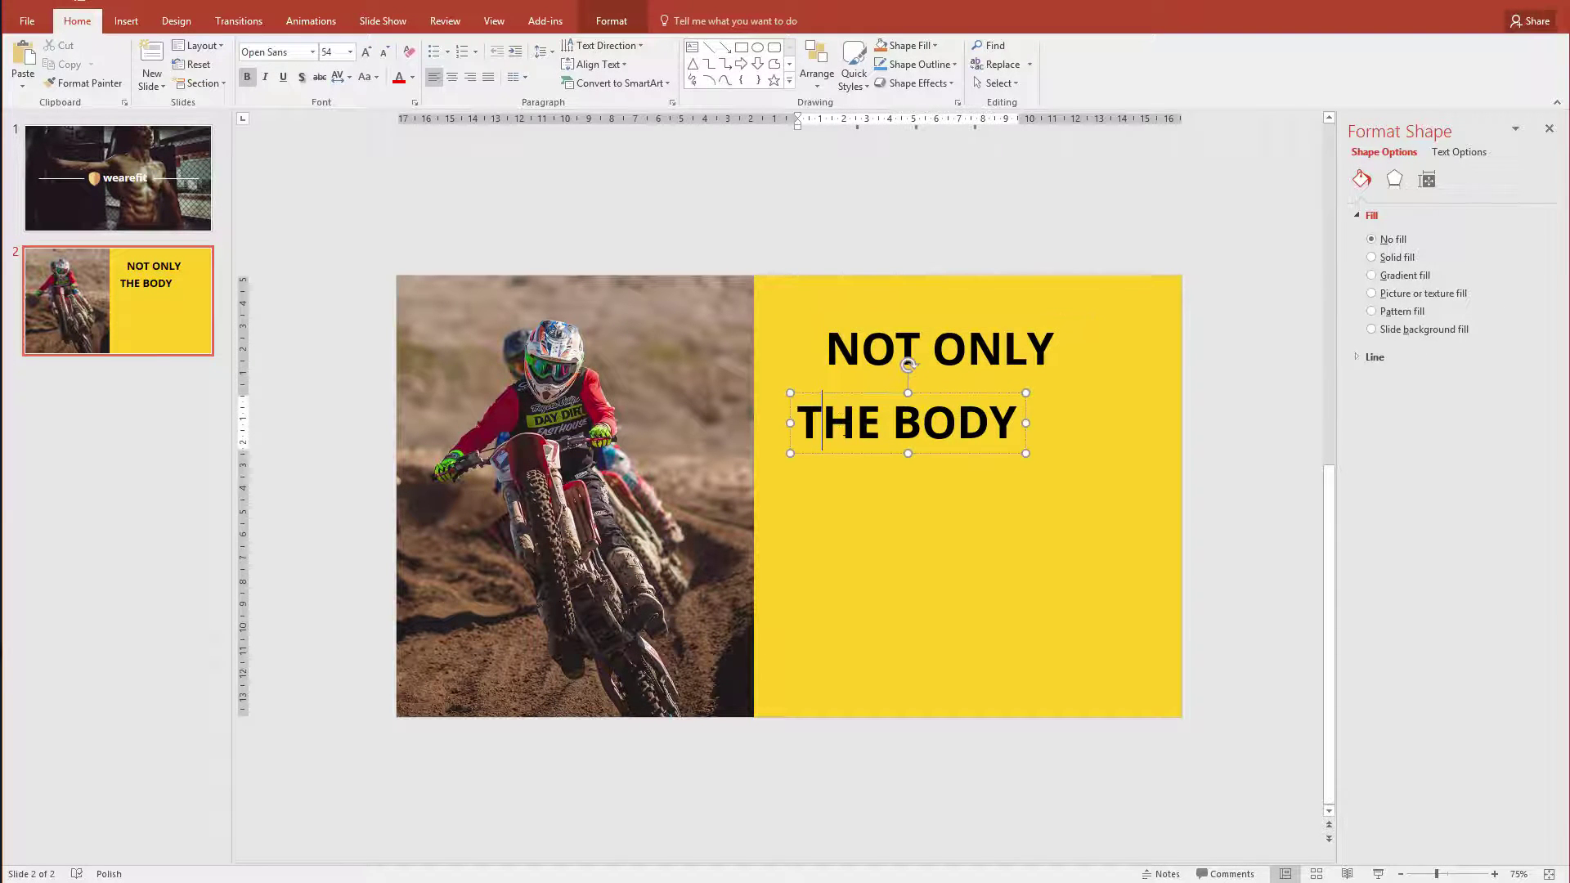
{"action": "left_click", "coordinate": [334, 157]}
{"action": "left_click", "coordinate": [131, 24]}
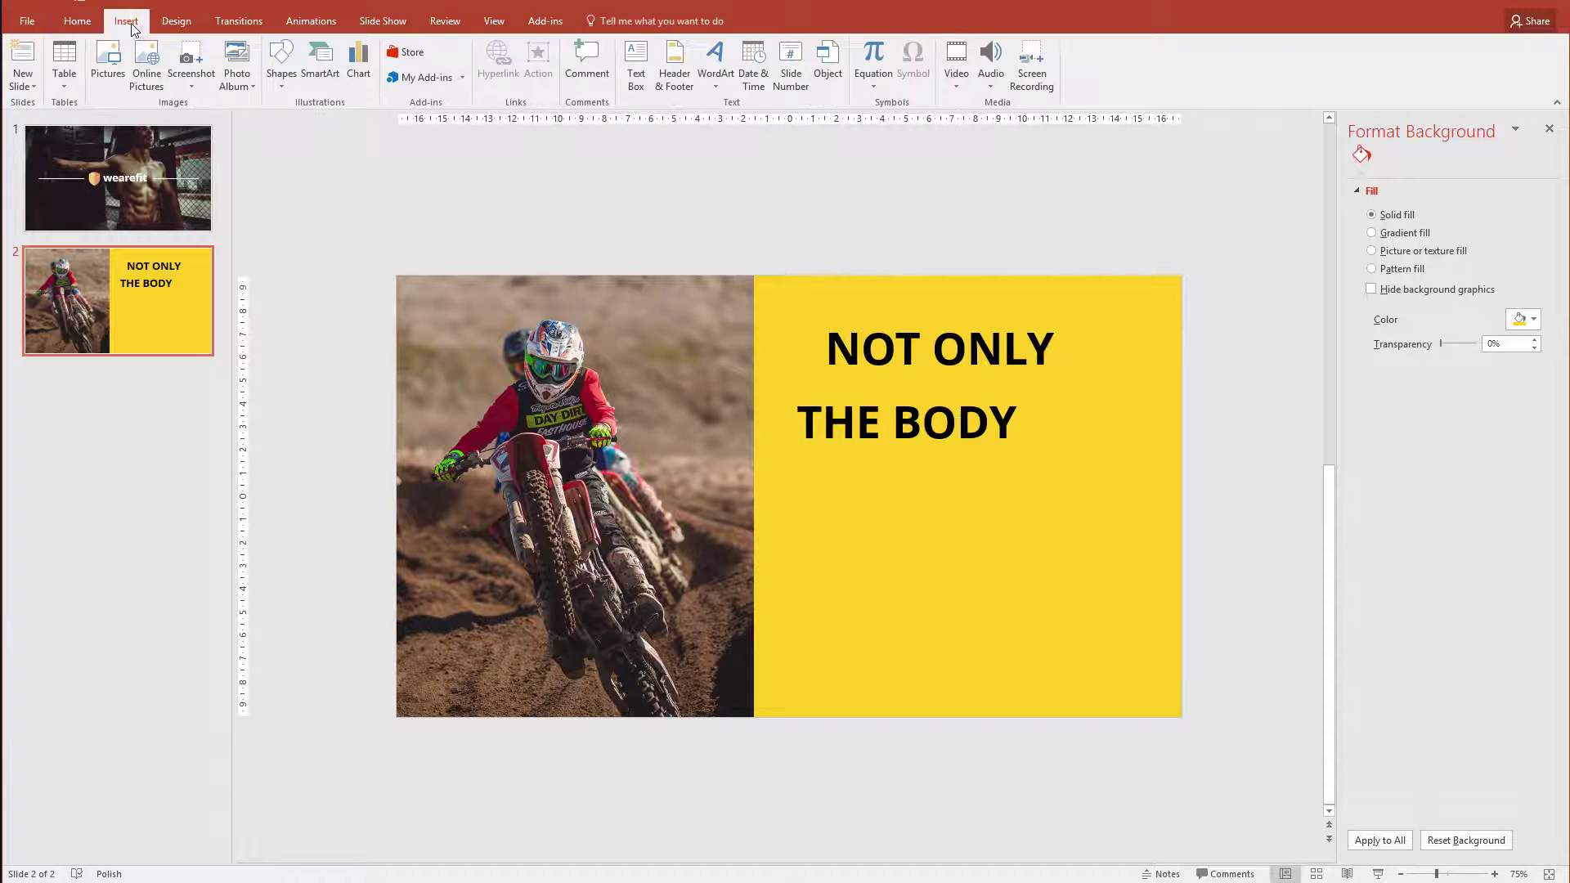
{"action": "left_click", "coordinate": [292, 89]}
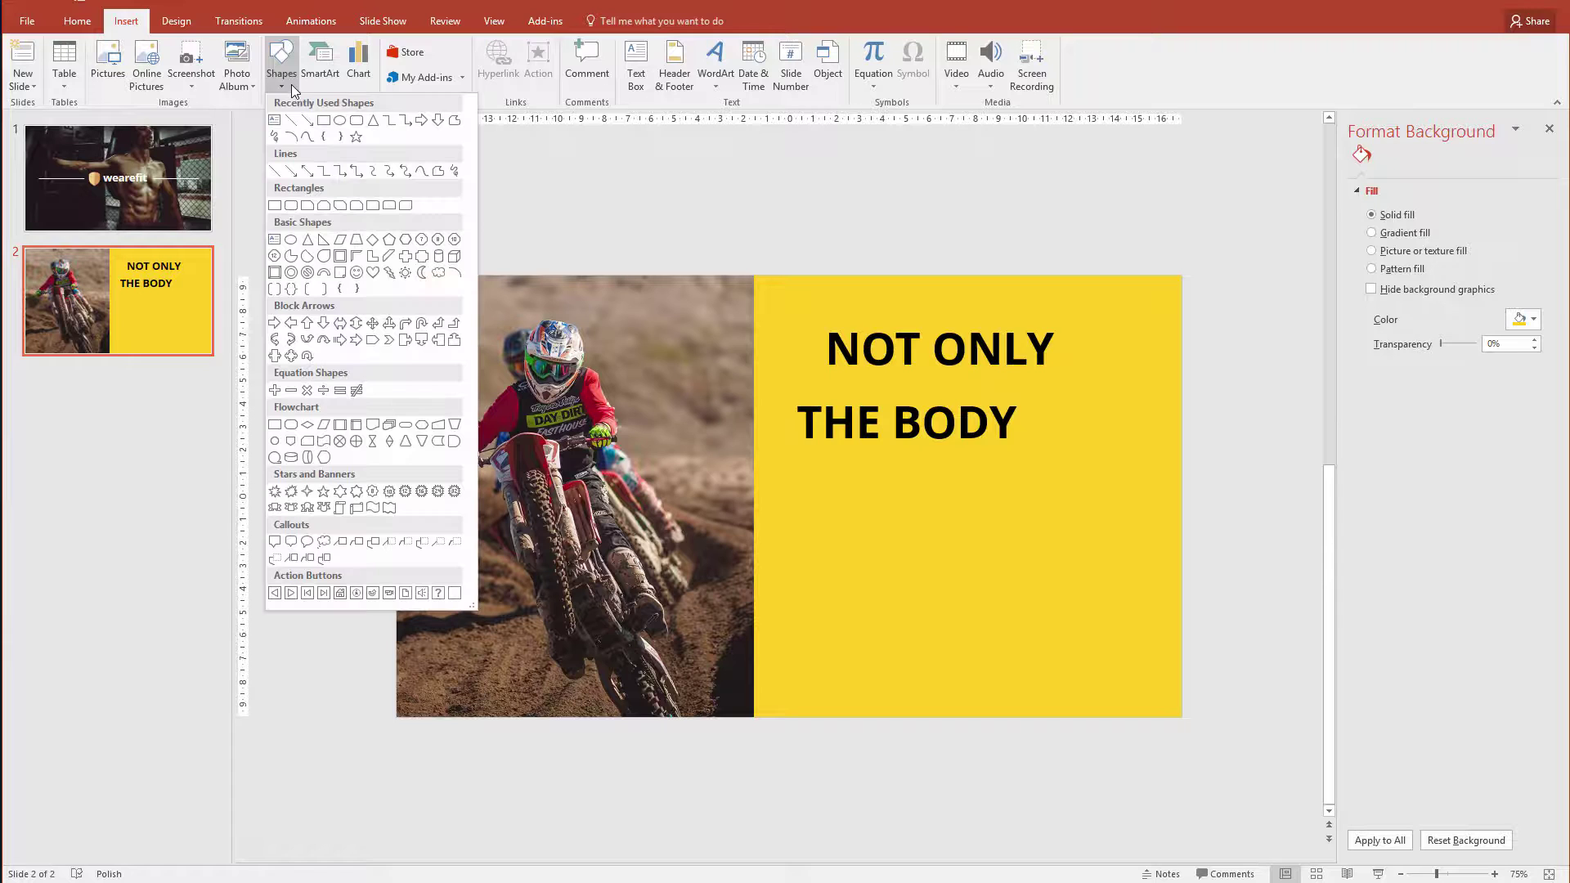
{"action": "left_click", "coordinate": [325, 121]}
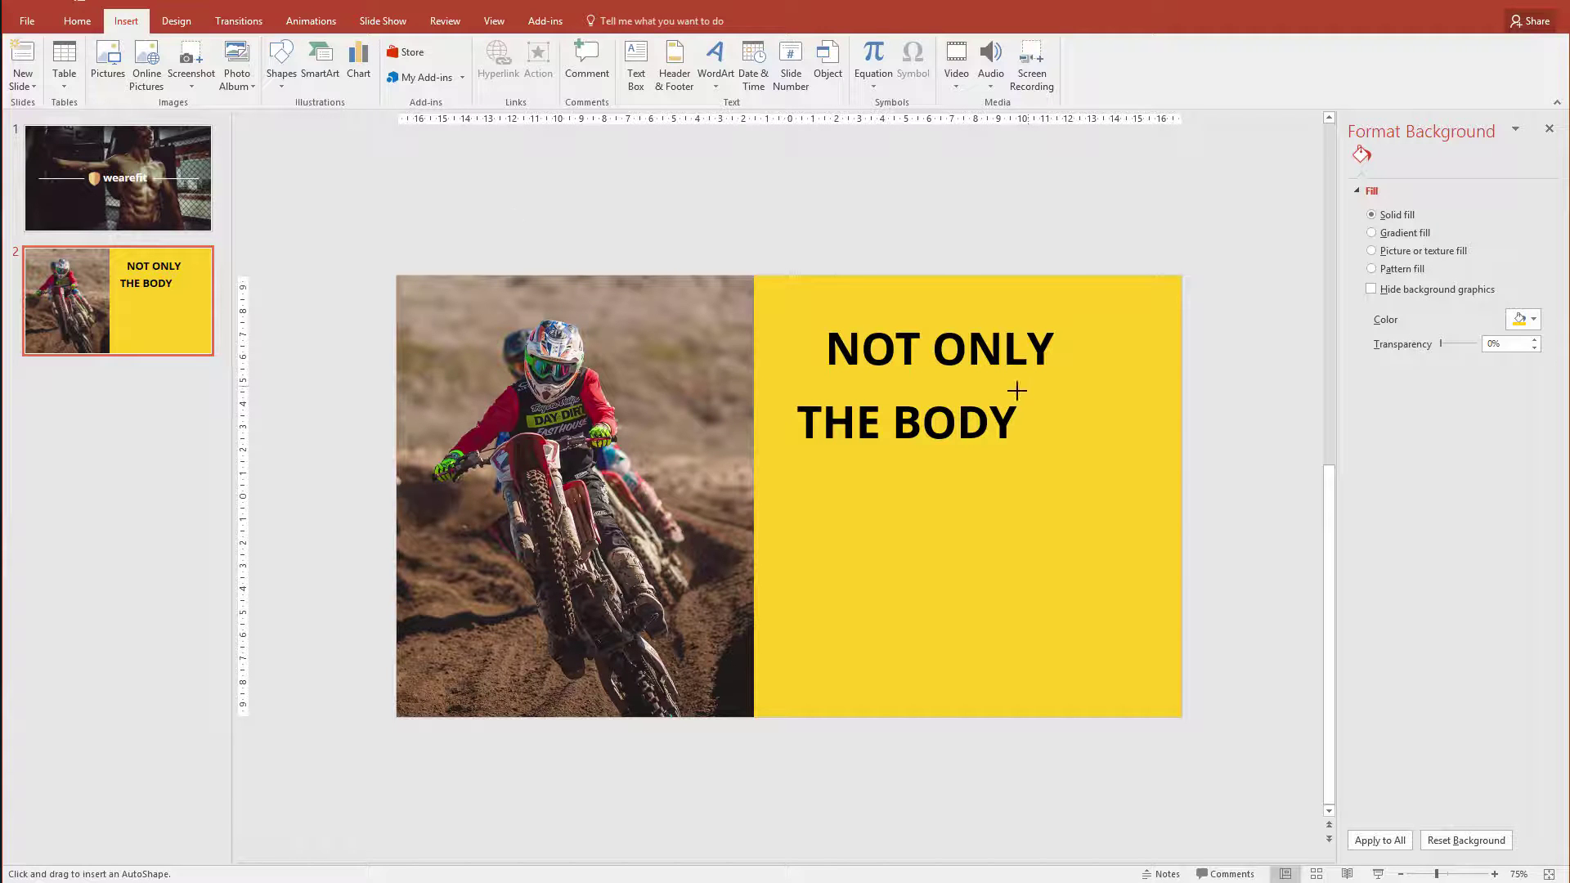
{"action": "left_click_drag", "start_coordinate": [1026, 385], "coordinate": [753, 453]}
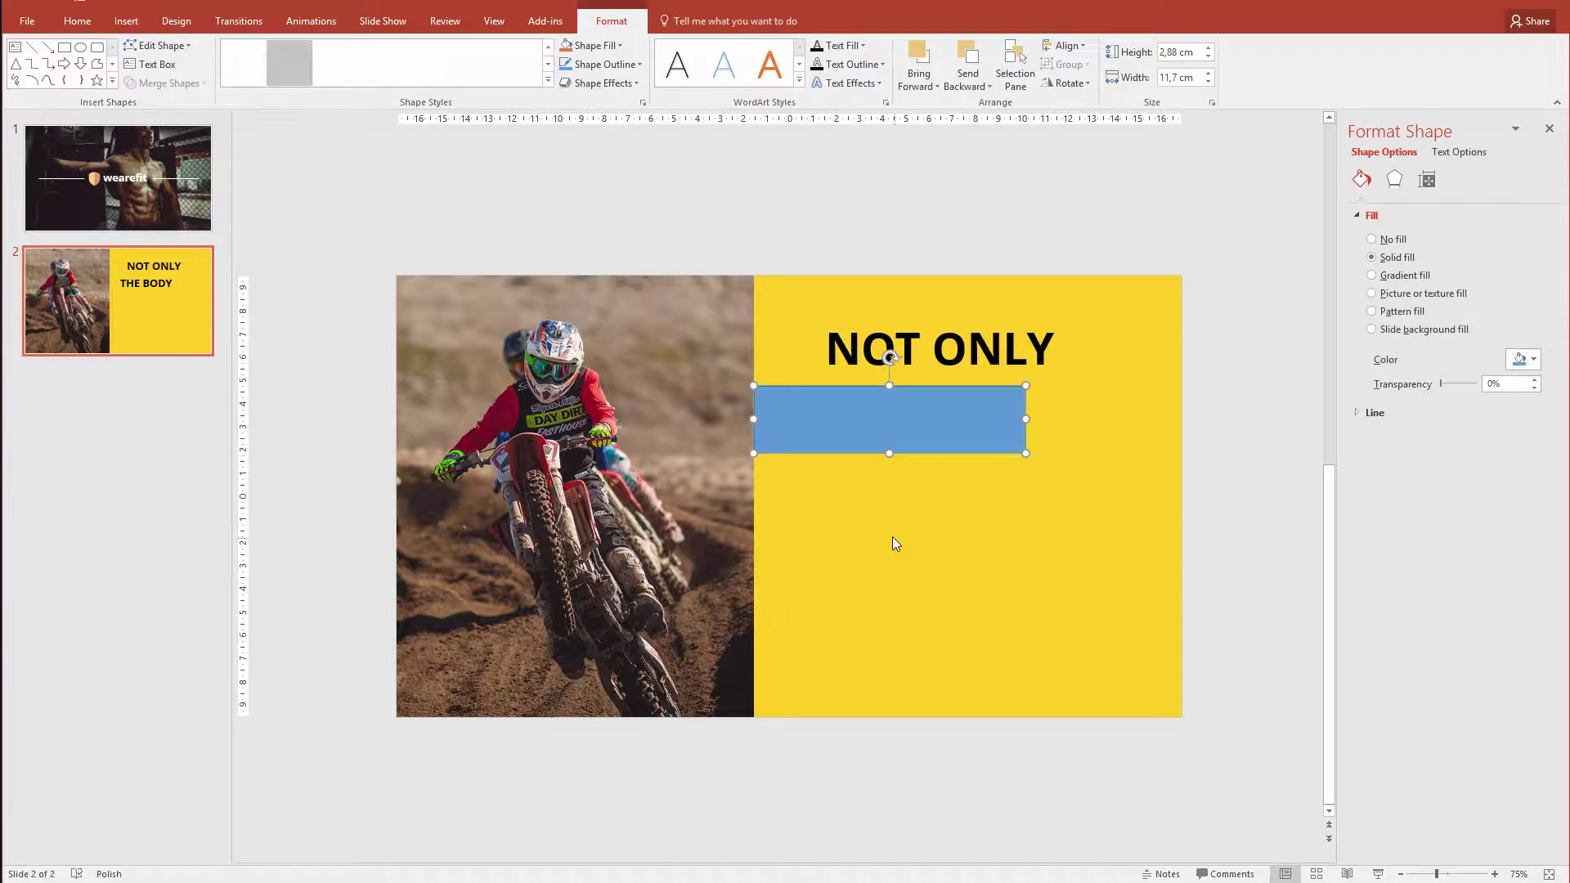
Give the rectangle no outline and a black fill, and send it behind the text.
{"action": "left_click", "coordinate": [602, 64]}
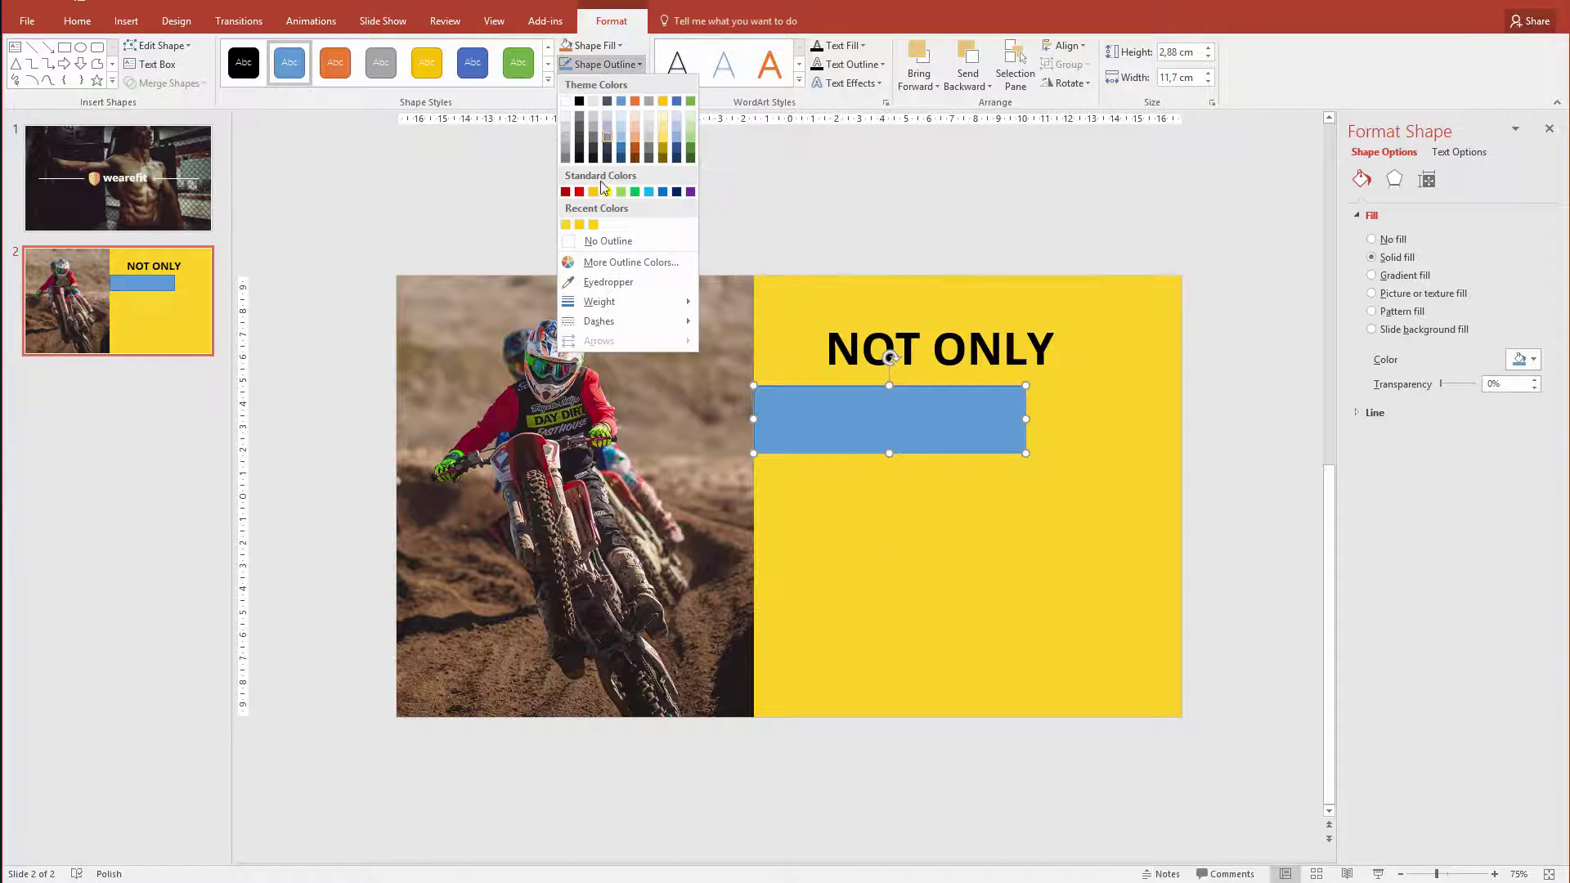
{"action": "left_click", "coordinate": [619, 246]}
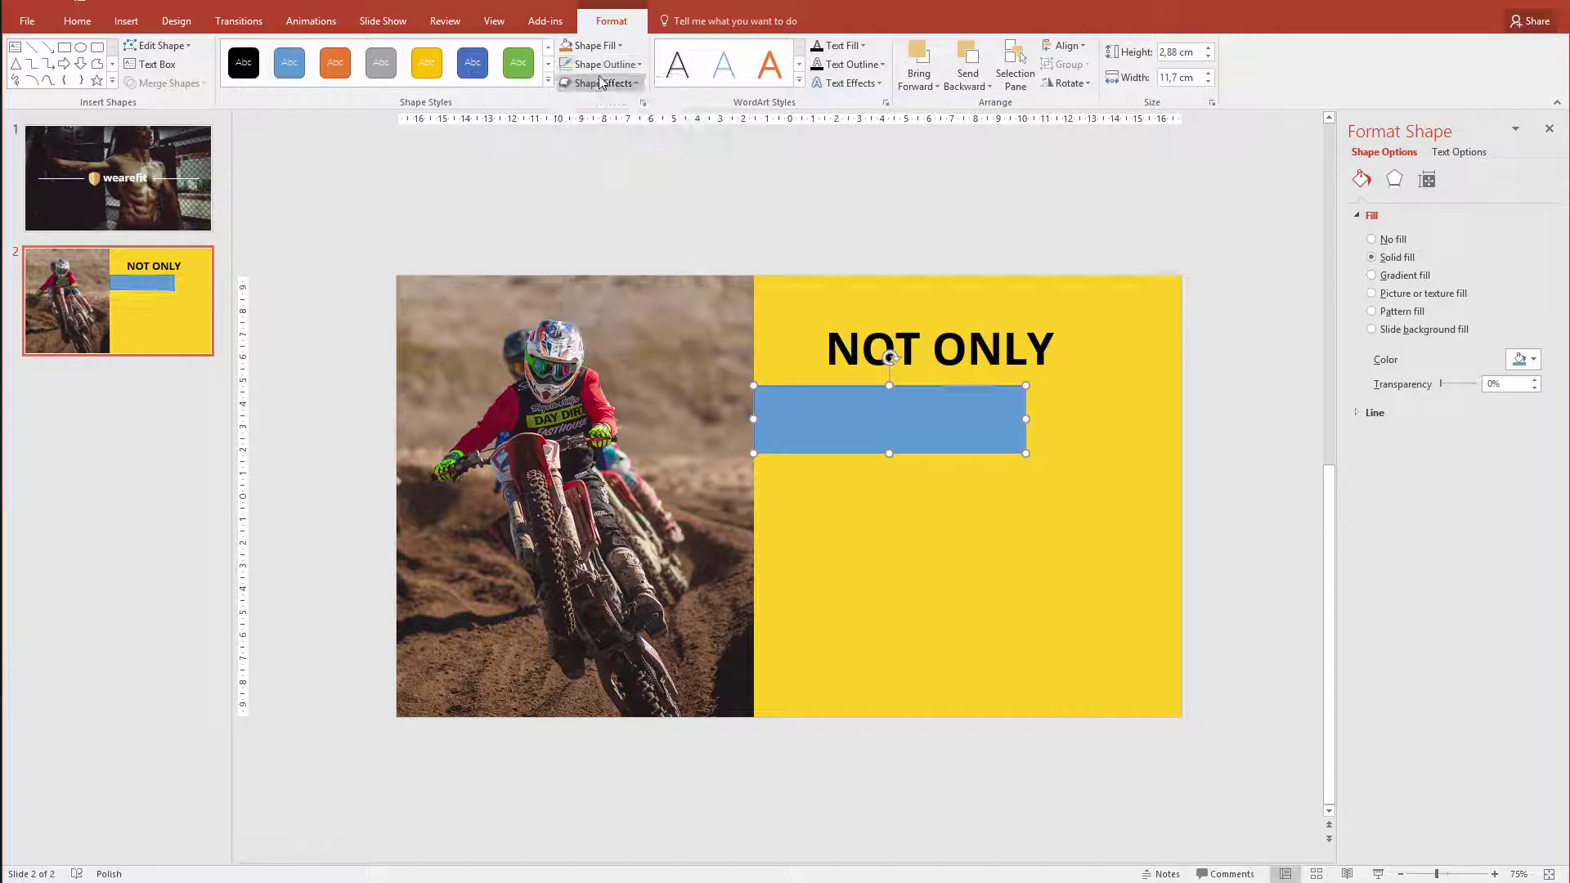
{"action": "left_click", "coordinate": [603, 48]}
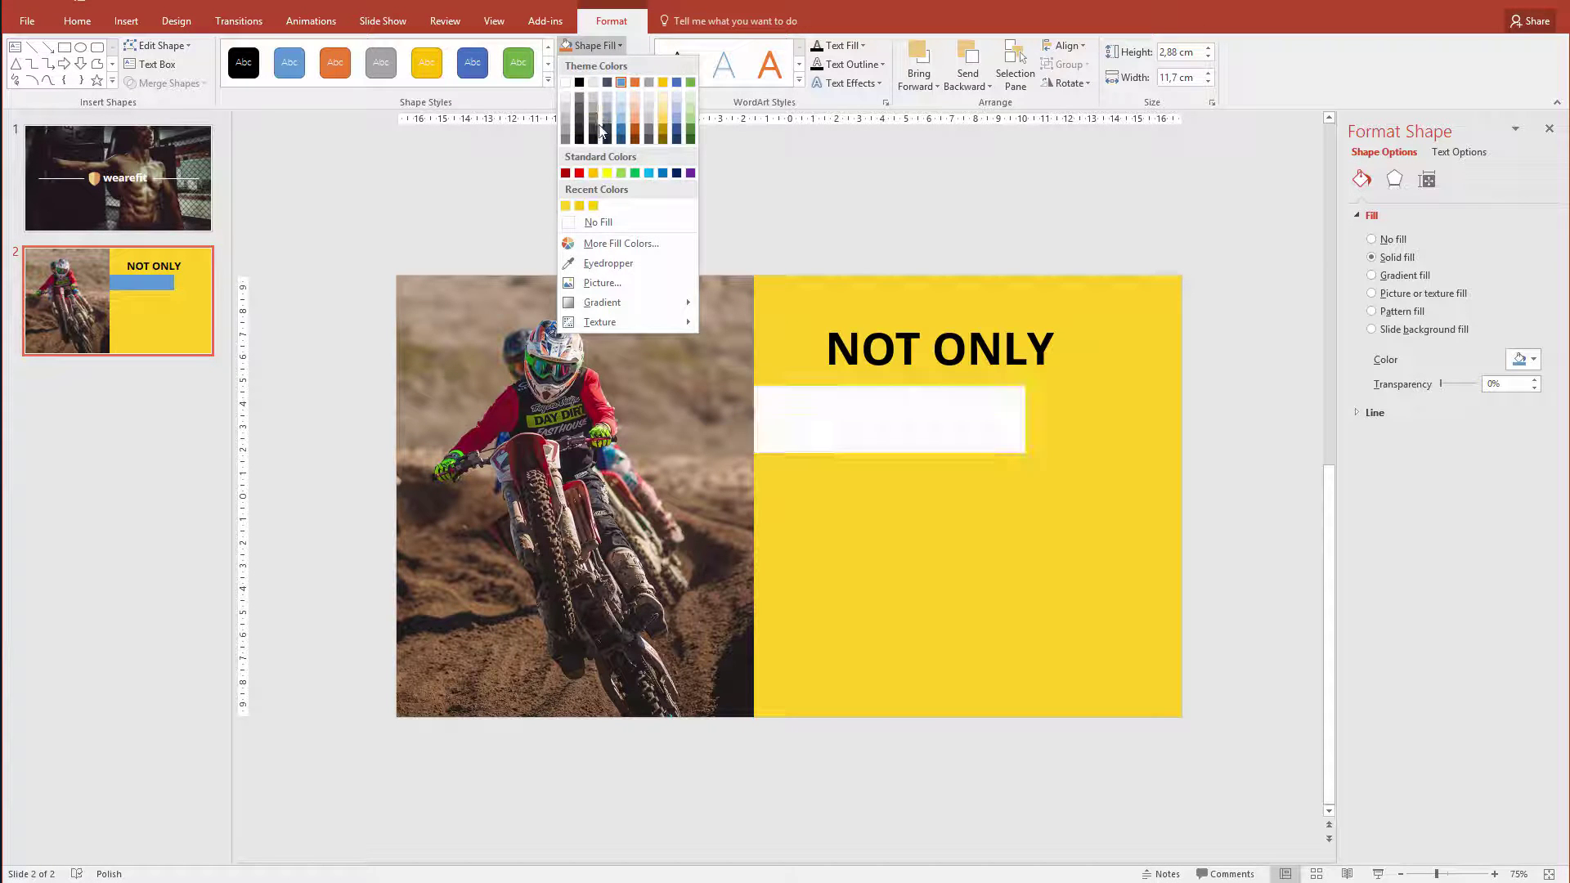
{"action": "left_click", "coordinate": [580, 82]}
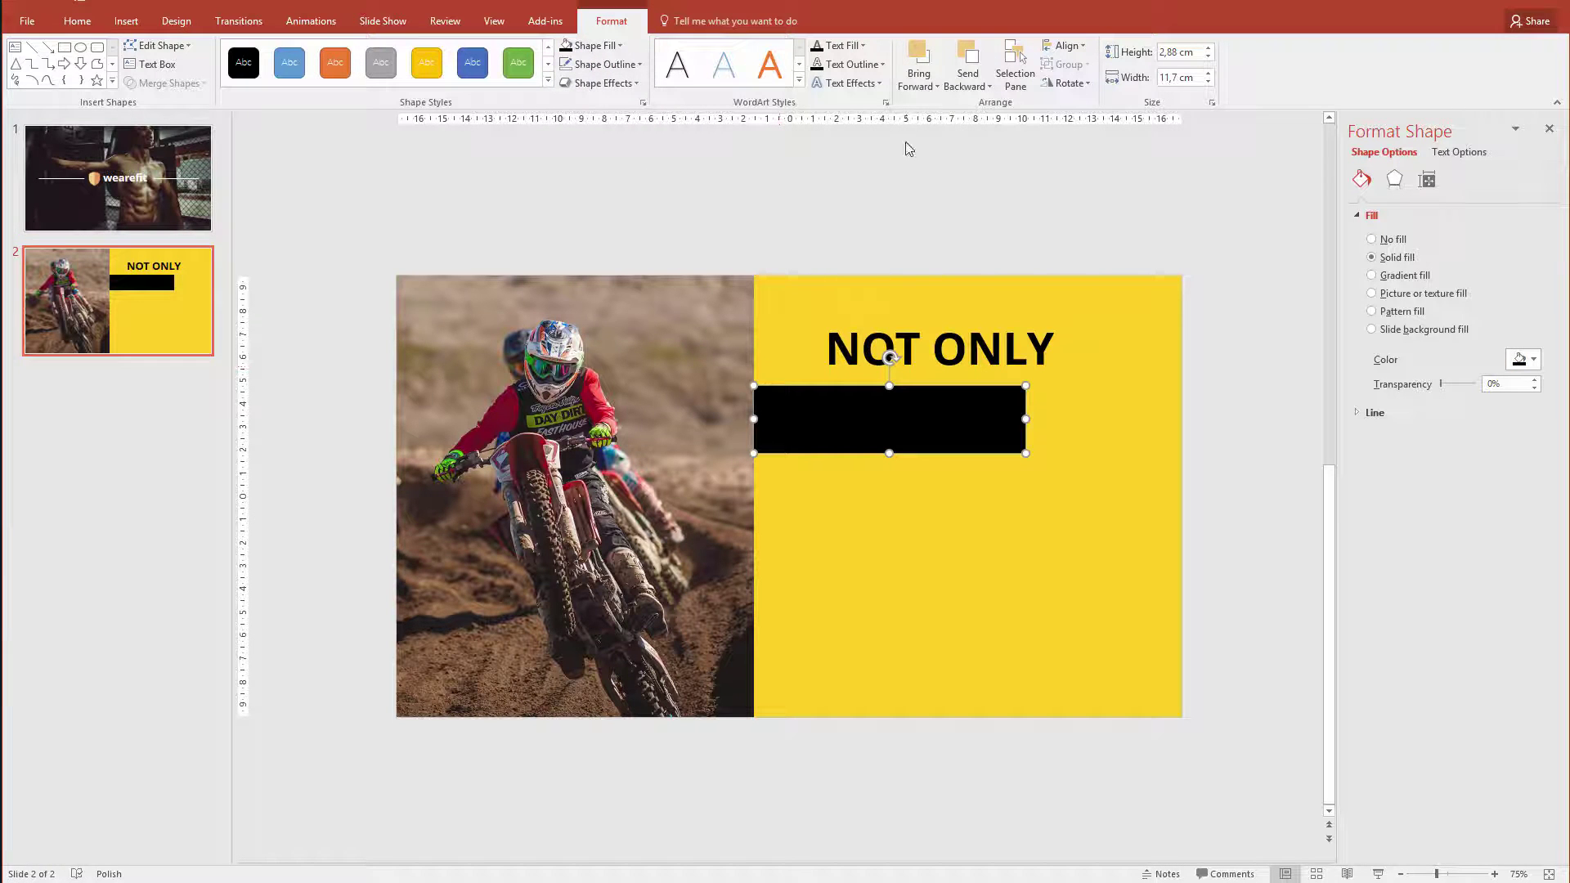
{"action": "left_click", "coordinate": [966, 86]}
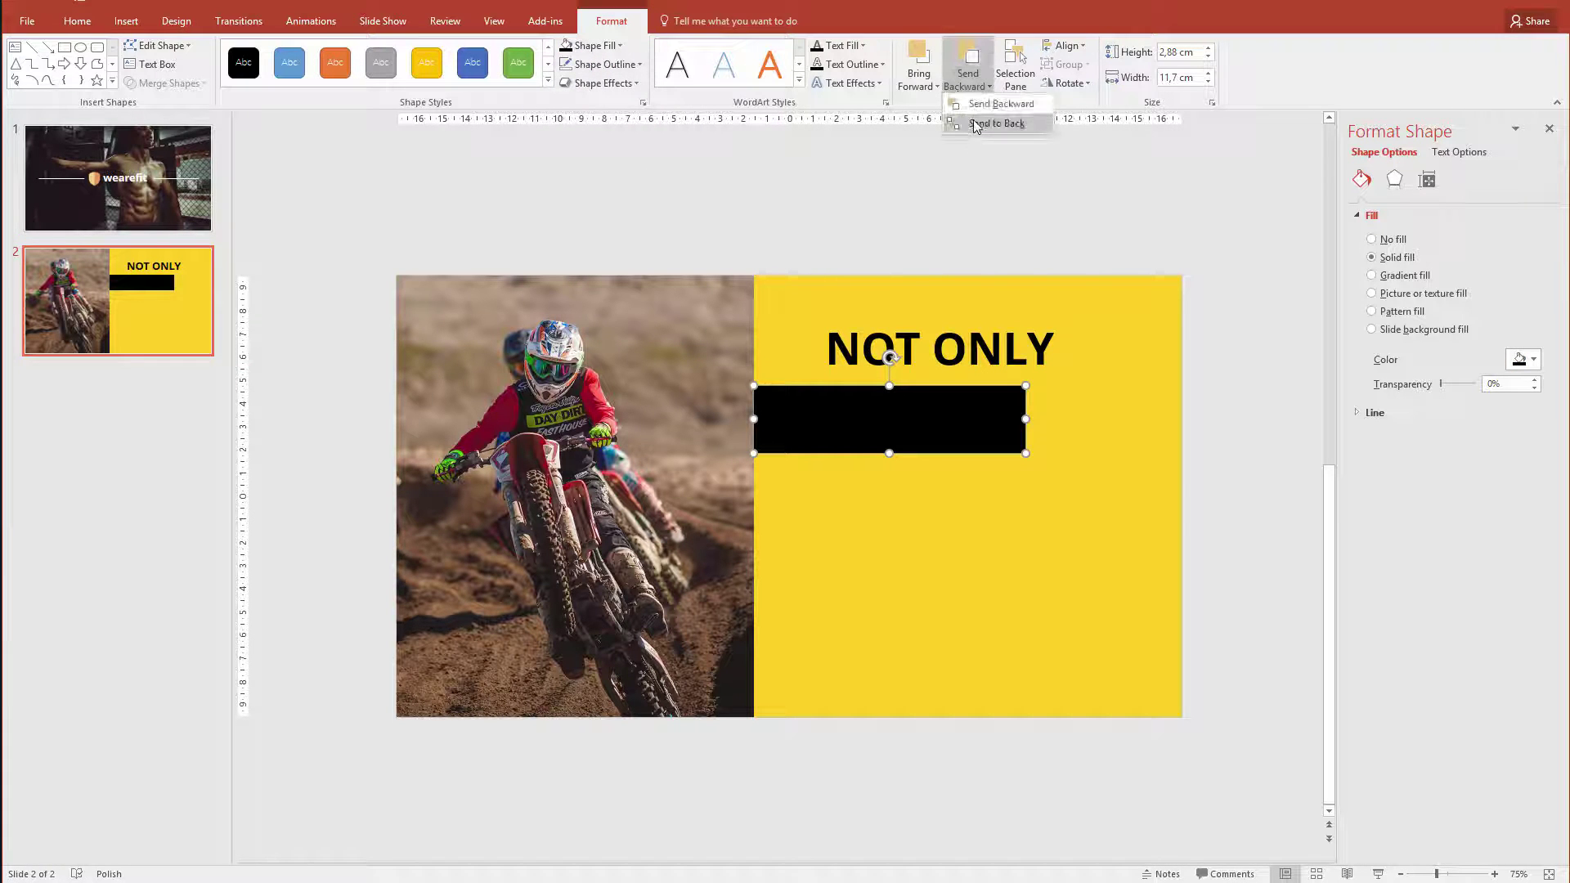
{"action": "left_click", "coordinate": [977, 121]}
{"action": "left_click", "coordinate": [892, 421]}
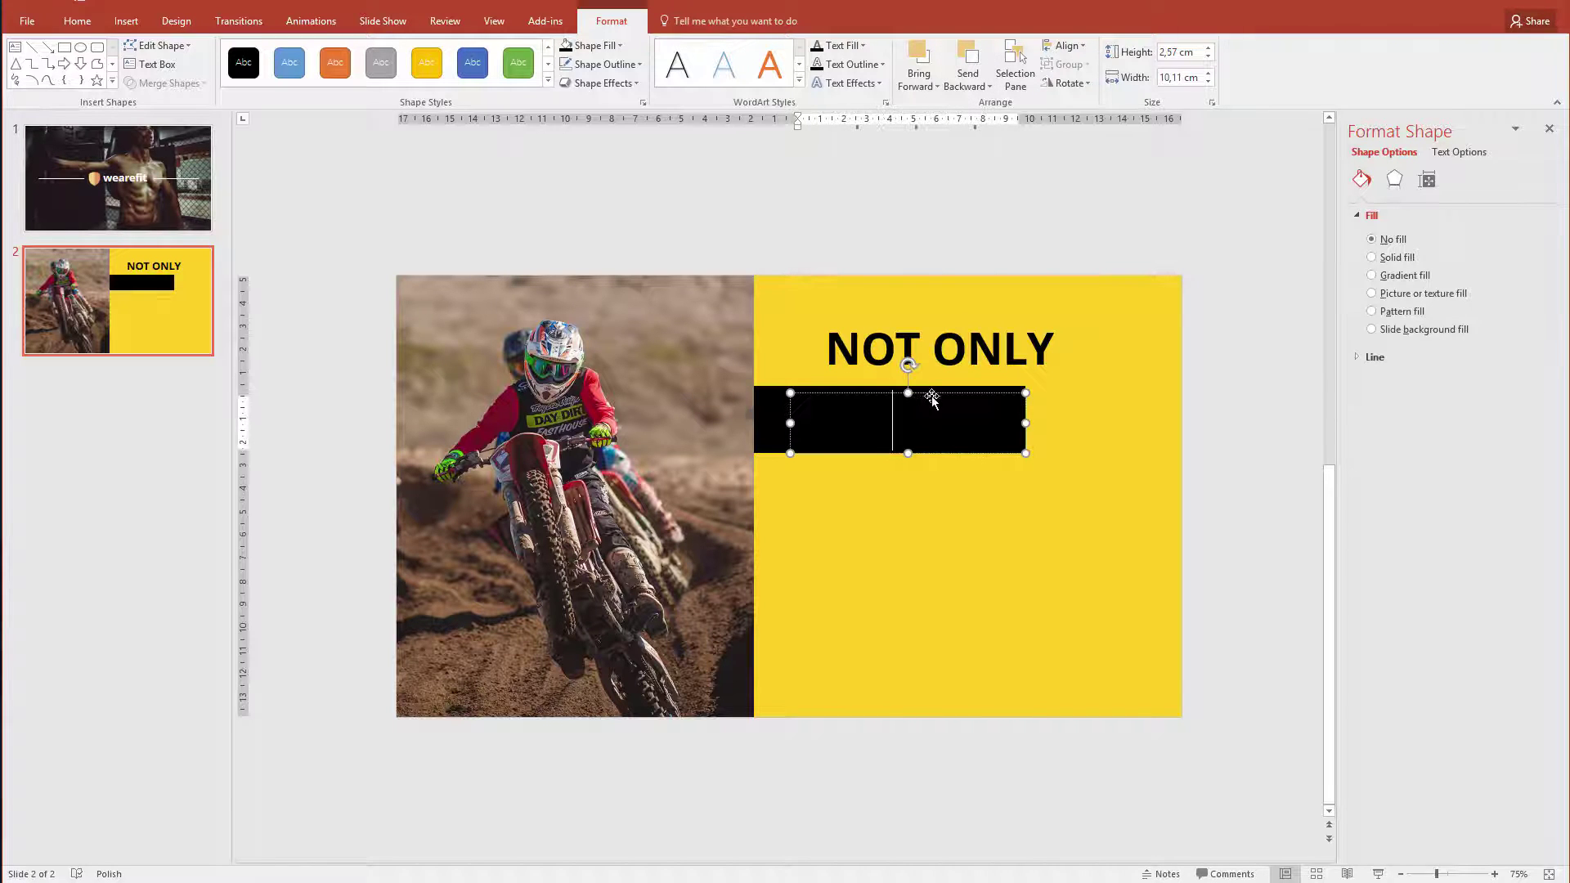
Center THE BODY over the bar and colour its text yellow.
{"action": "mouse_move", "coordinate": [932, 398]}
{"action": "left_mouse_down"}
{"action": "mouse_move", "coordinate": [912, 353]}
{"action": "mouse_move", "coordinate": [920, 388]}
{"action": "left_mouse_up"}
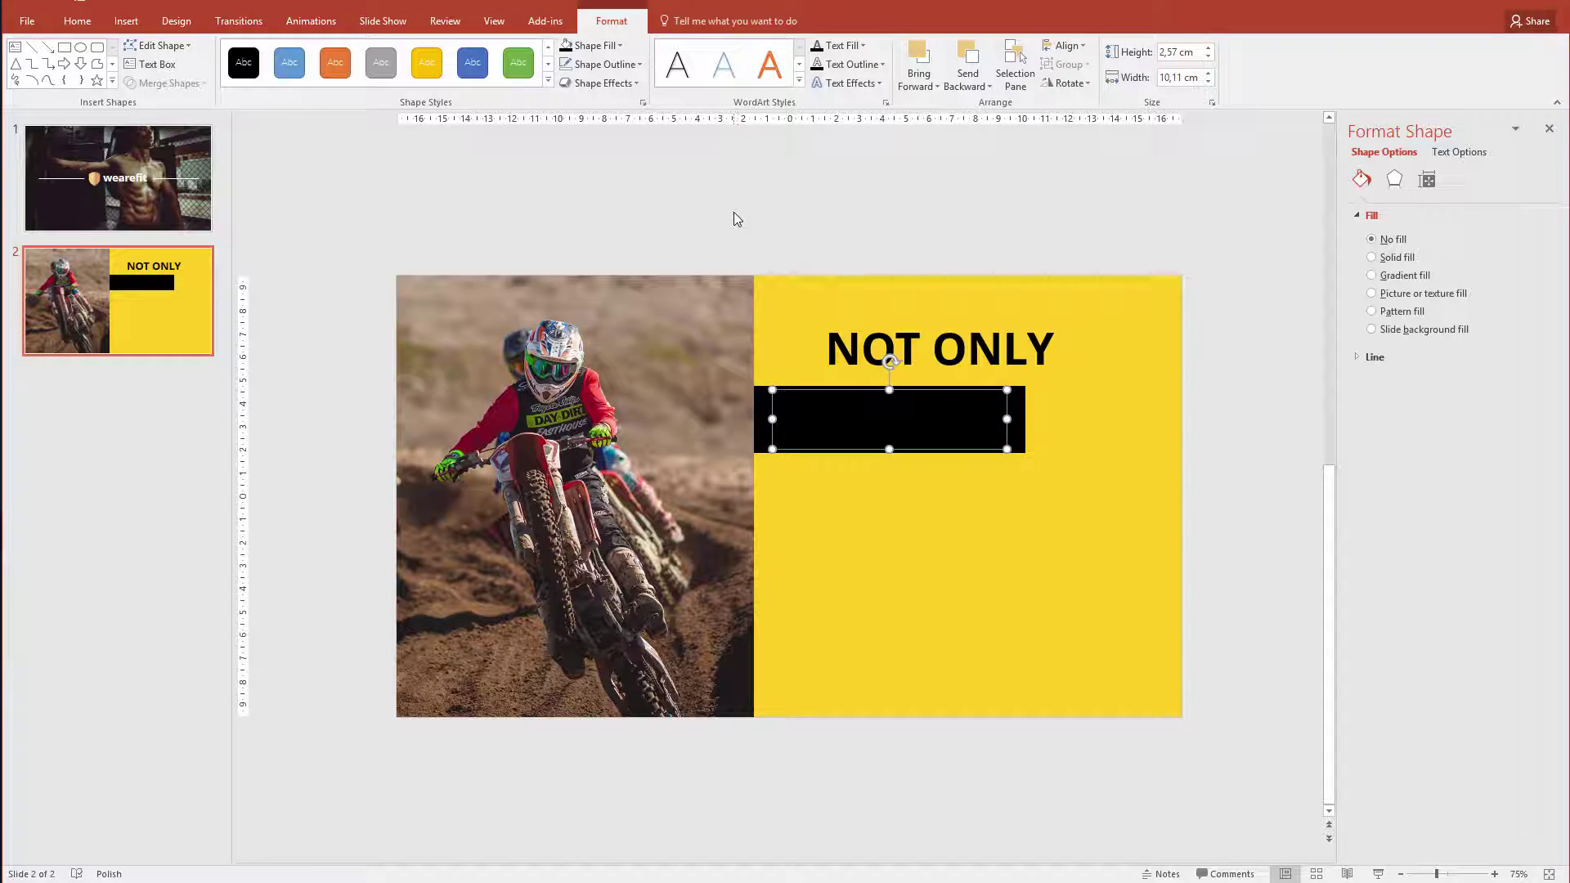
{"action": "left_click", "coordinate": [862, 46]}
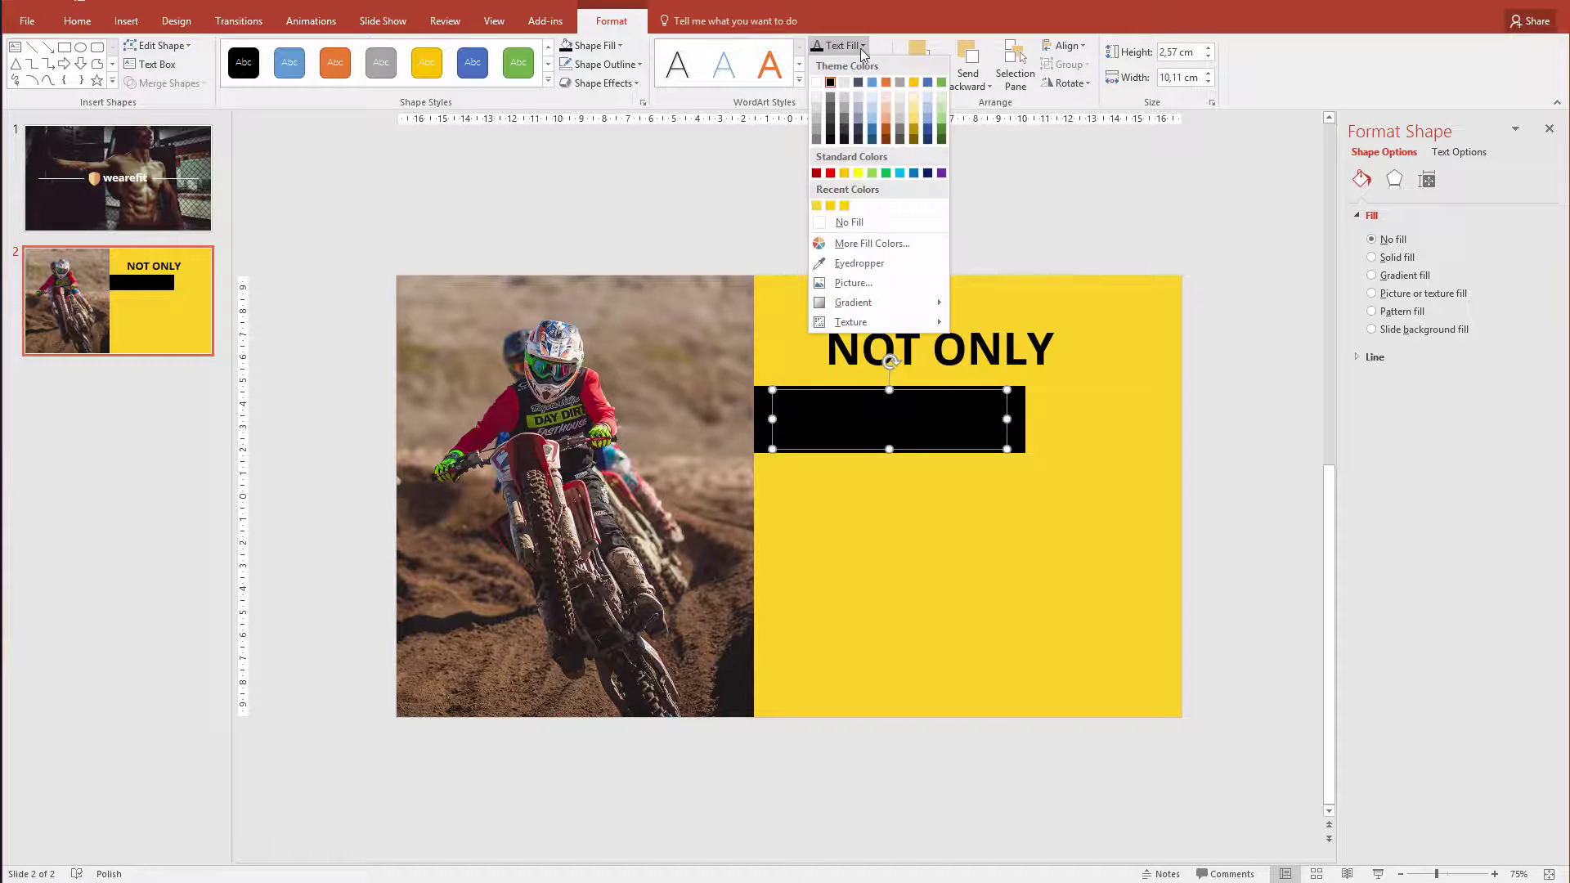
{"action": "left_click", "coordinate": [818, 221]}
{"action": "left_click", "coordinate": [829, 205]}
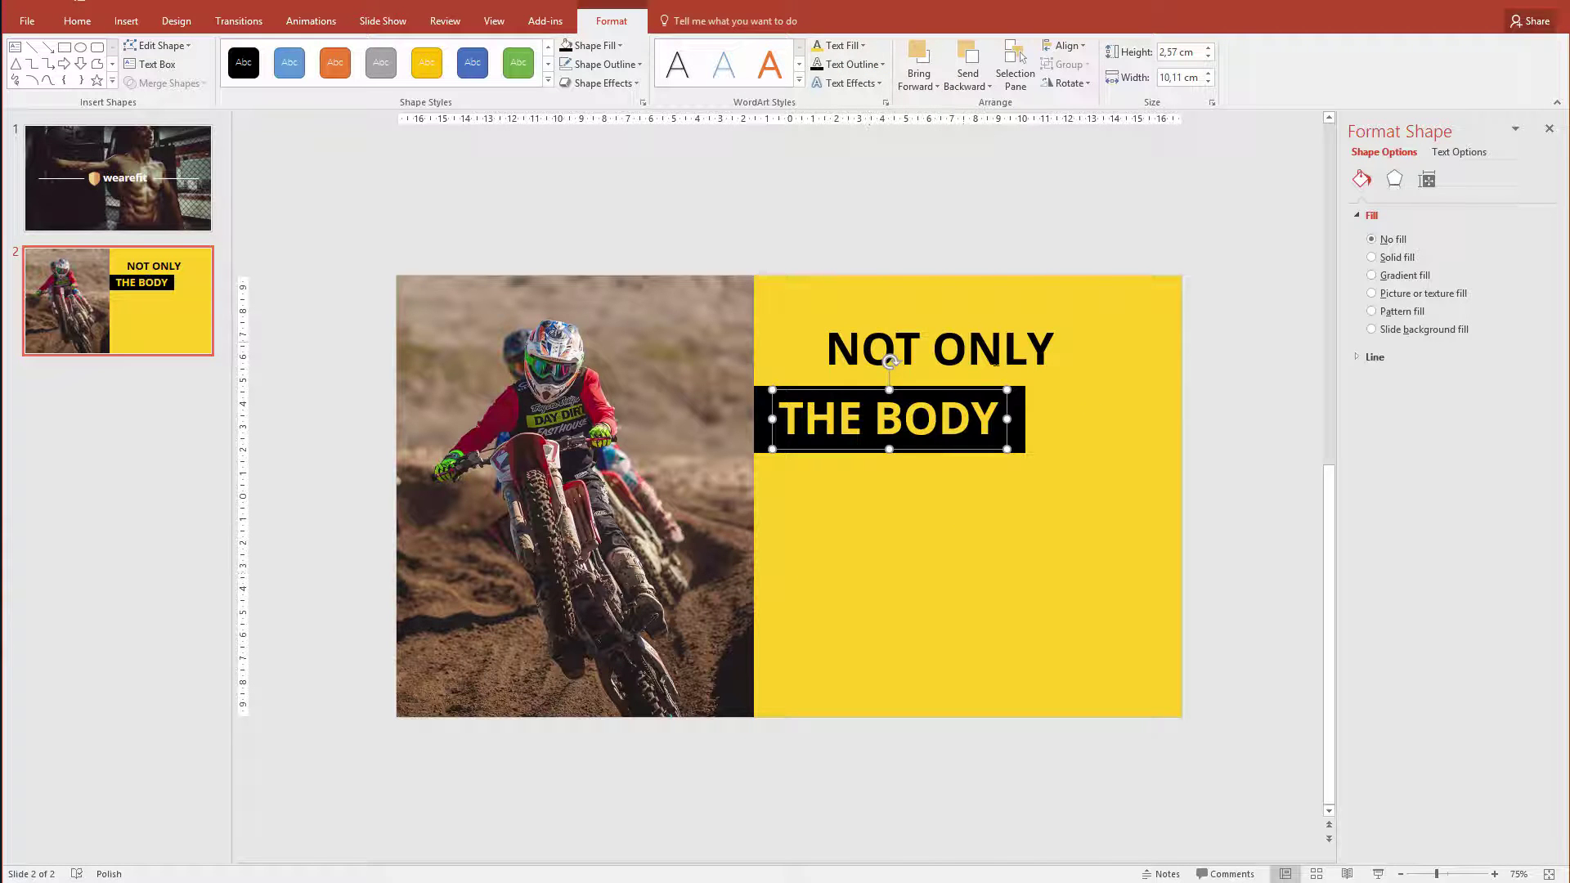
{"action": "key", "text": "Escape"}
Move NOT ONLY toward the bar and shorten the bar to 2,33 cm tall.
{"action": "left_click_drag", "start_coordinate": [973, 330], "coordinate": [934, 331]}
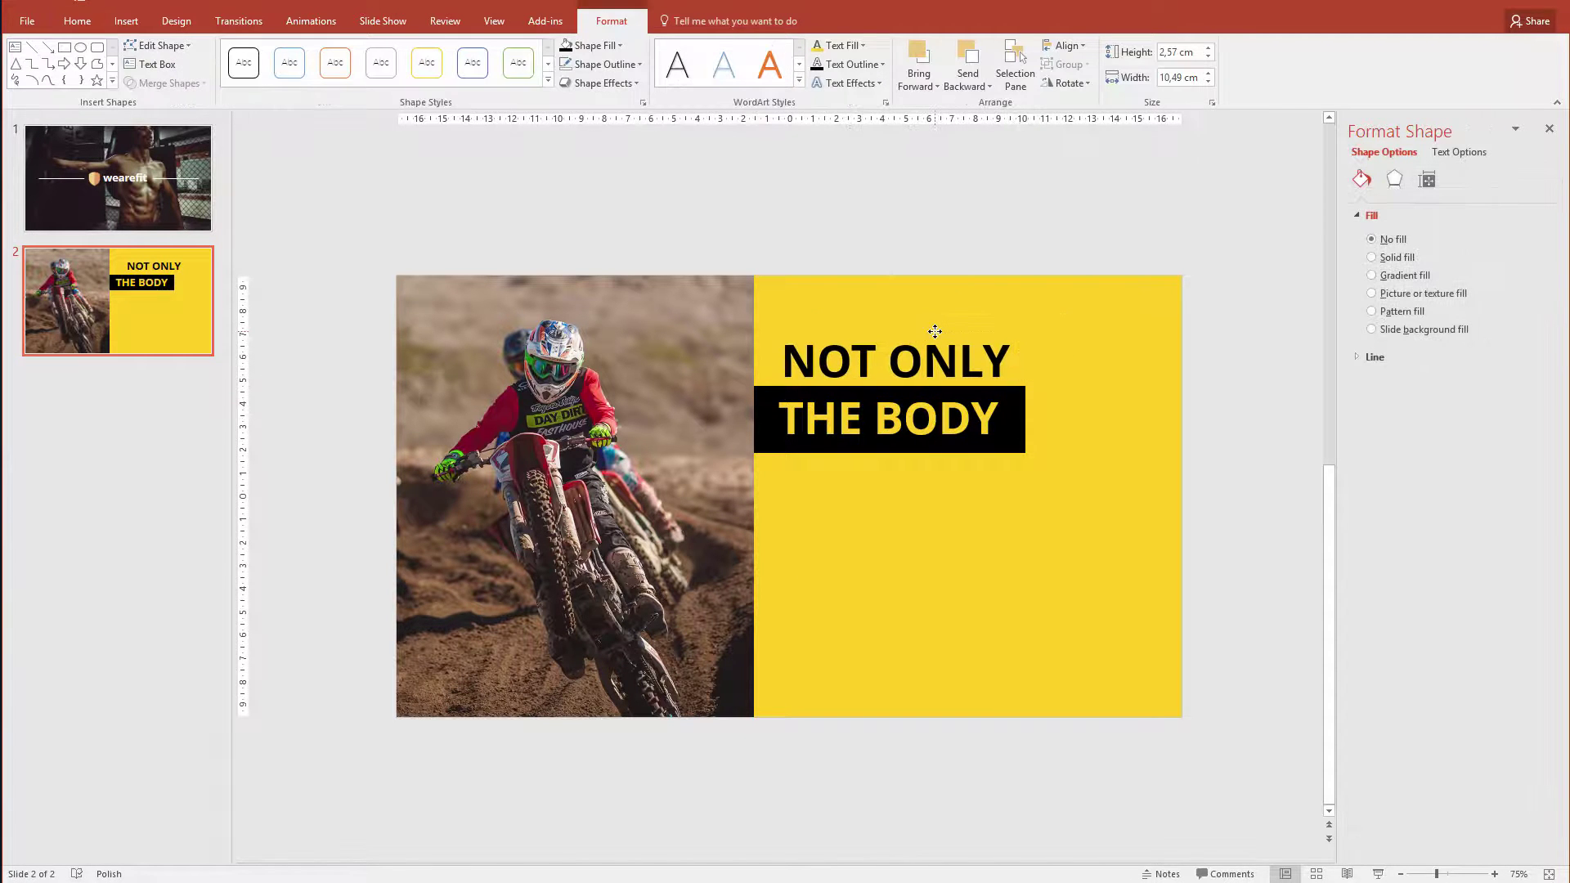
{"action": "left_click", "coordinate": [1013, 434]}
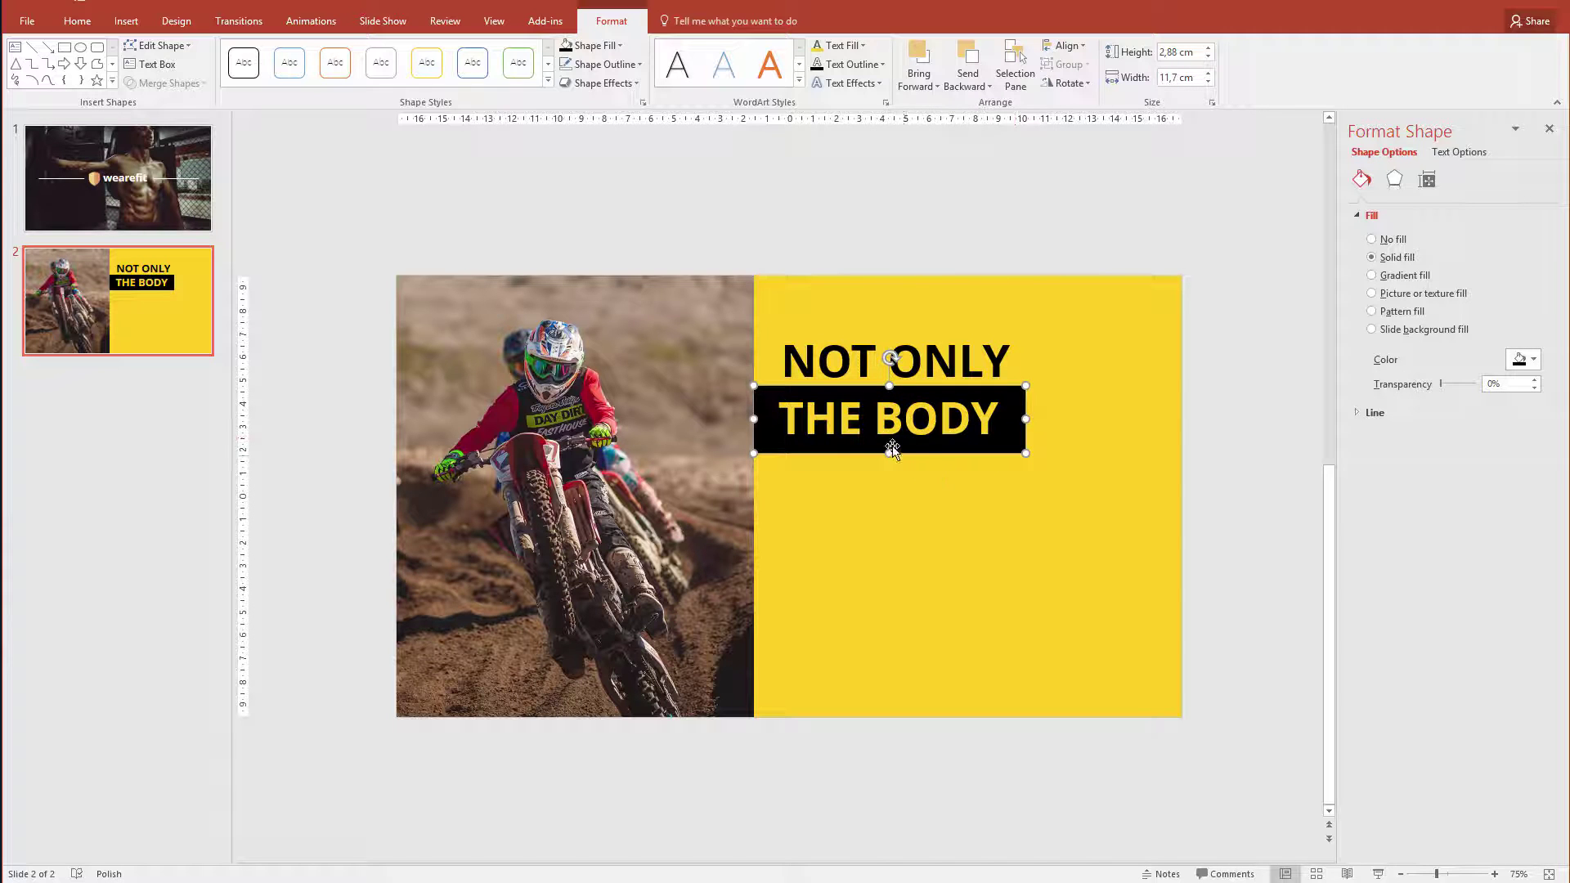
{"action": "left_click_drag", "start_coordinate": [889, 453], "coordinate": [889, 439]}
{"action": "key", "text": "Down"}
{"action": "key", "text": "Down"}
{"action": "key", "text": "Down"}
{"action": "key", "text": "Down"}
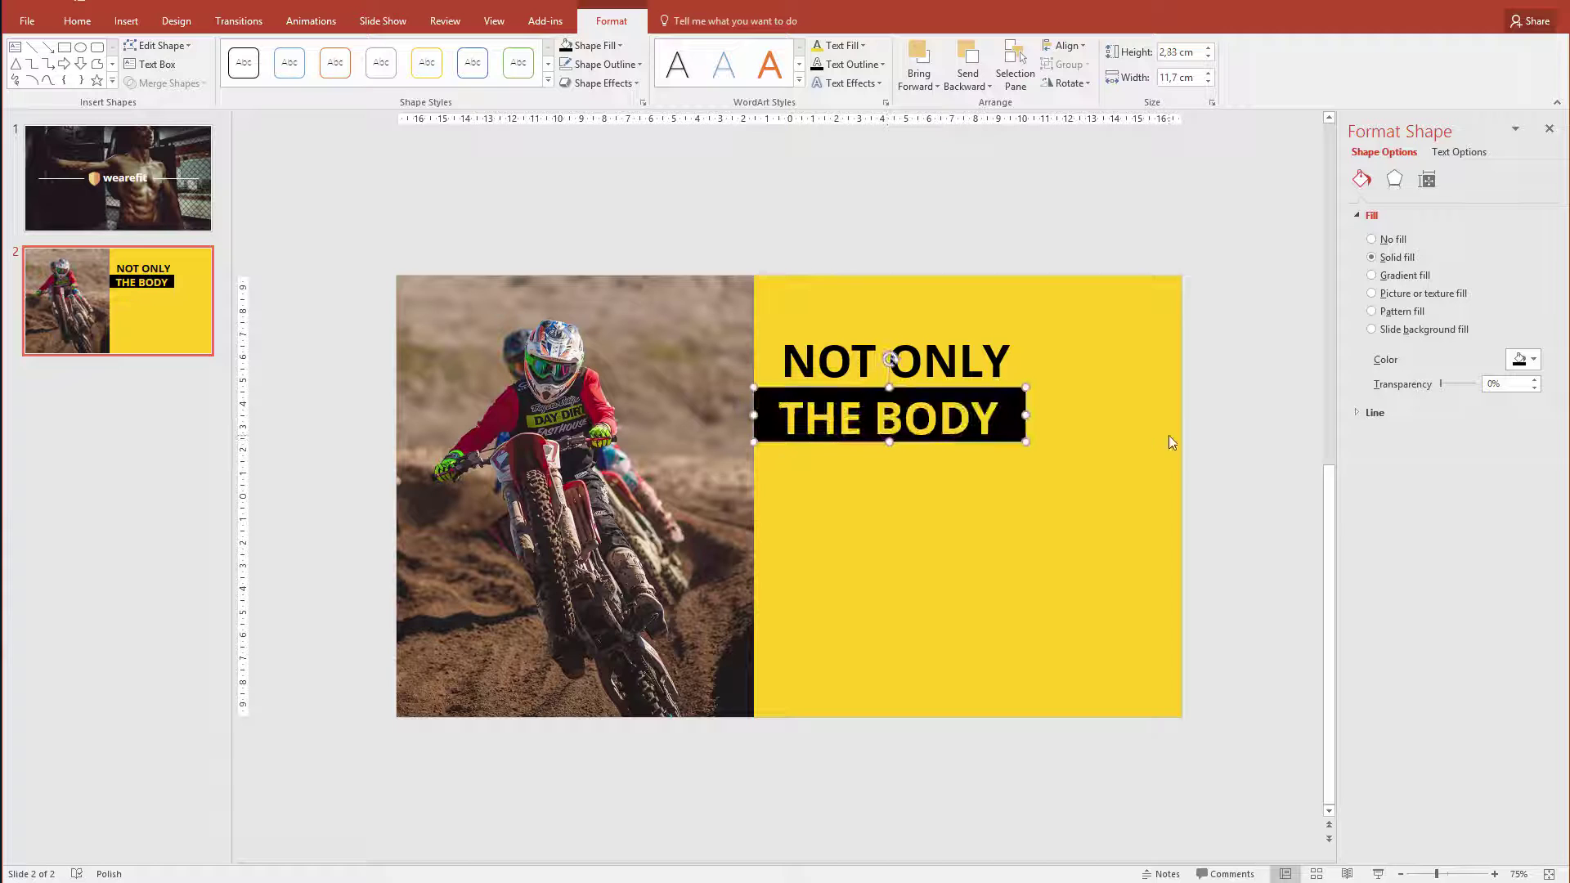
Select both title boxes and reposition them together on the yellow panel.
{"action": "left_click", "coordinate": [826, 334], "text": "shift"}
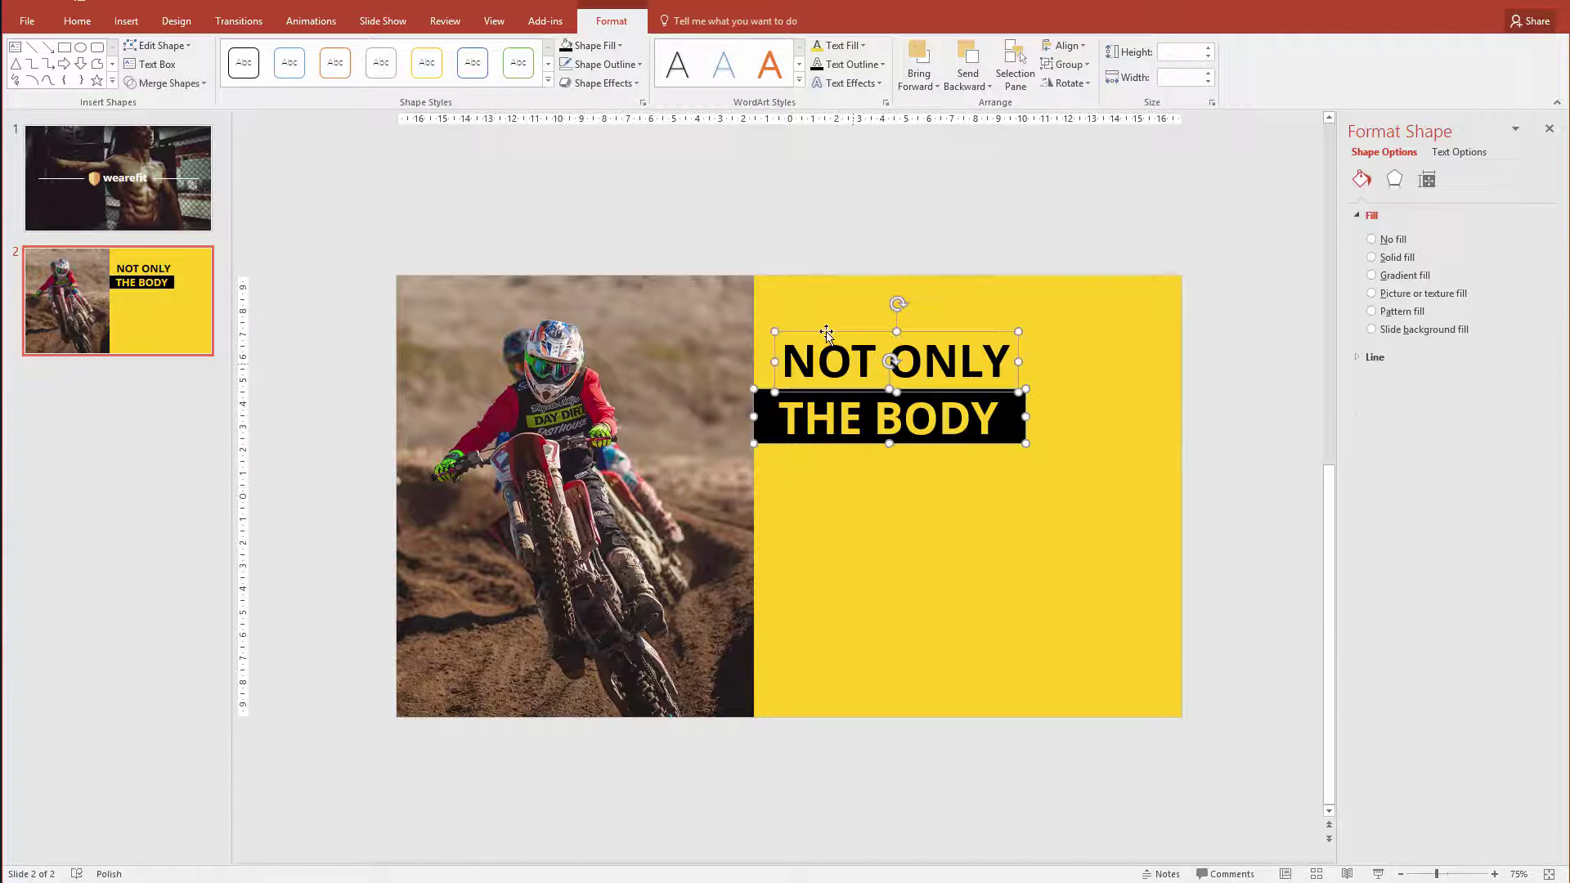
{"action": "left_click_drag", "start_coordinate": [897, 303], "coordinate": [964, 327]}
{"action": "key", "text": "ctrl+z"}
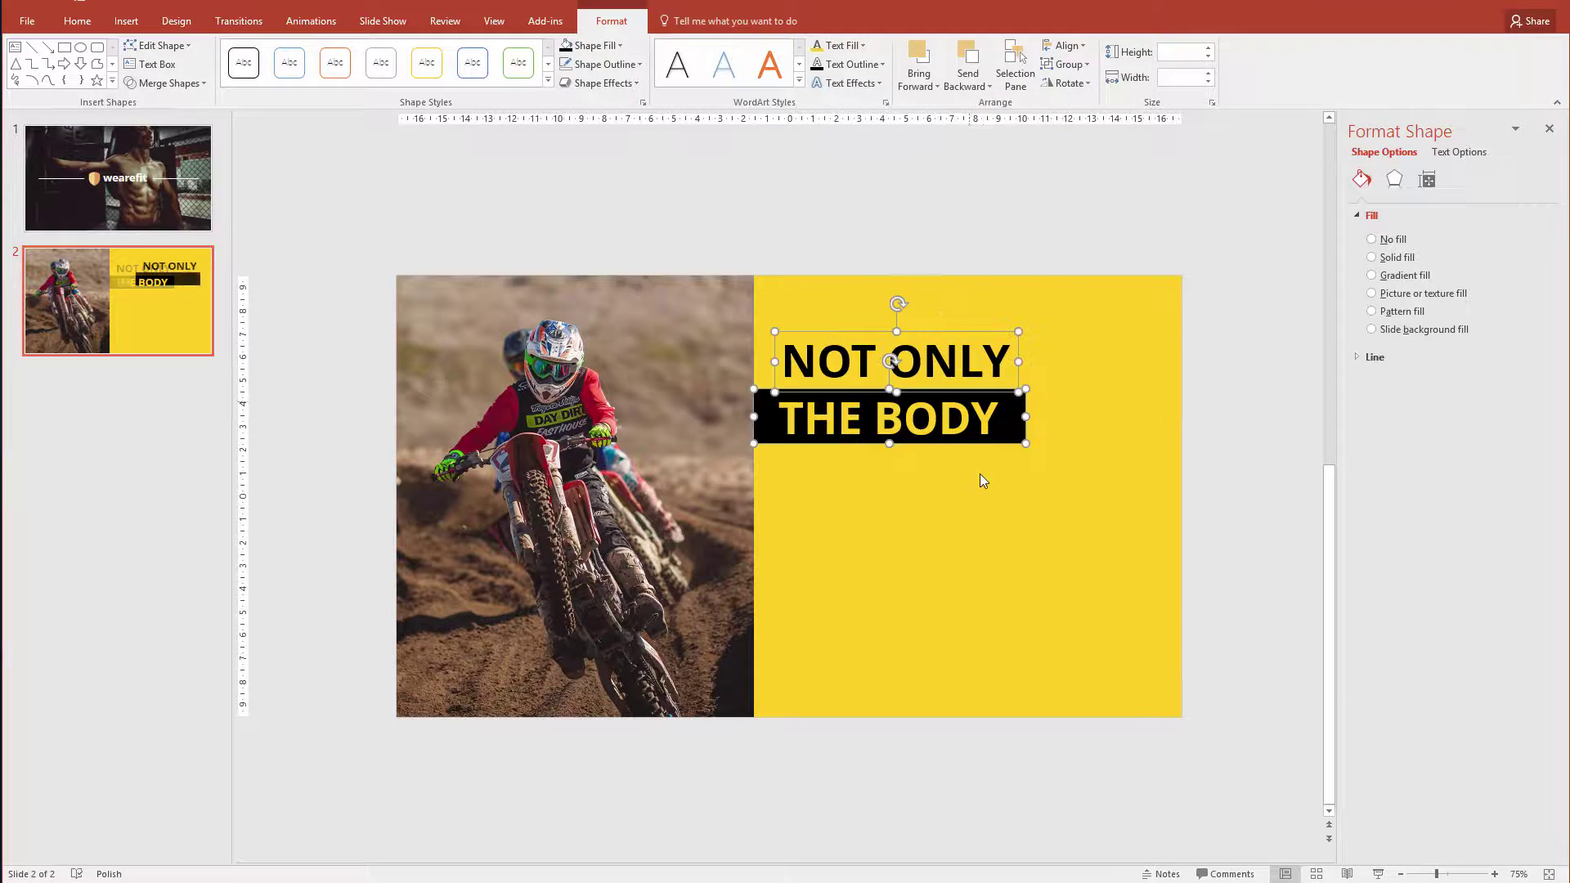
{"action": "left_click", "coordinate": [982, 481]}
{"action": "left_click", "coordinate": [914, 434]}
{"action": "left_click", "coordinate": [1105, 487]}
{"action": "left_click_drag", "start_coordinate": [1106, 487], "coordinate": [711, 299]}
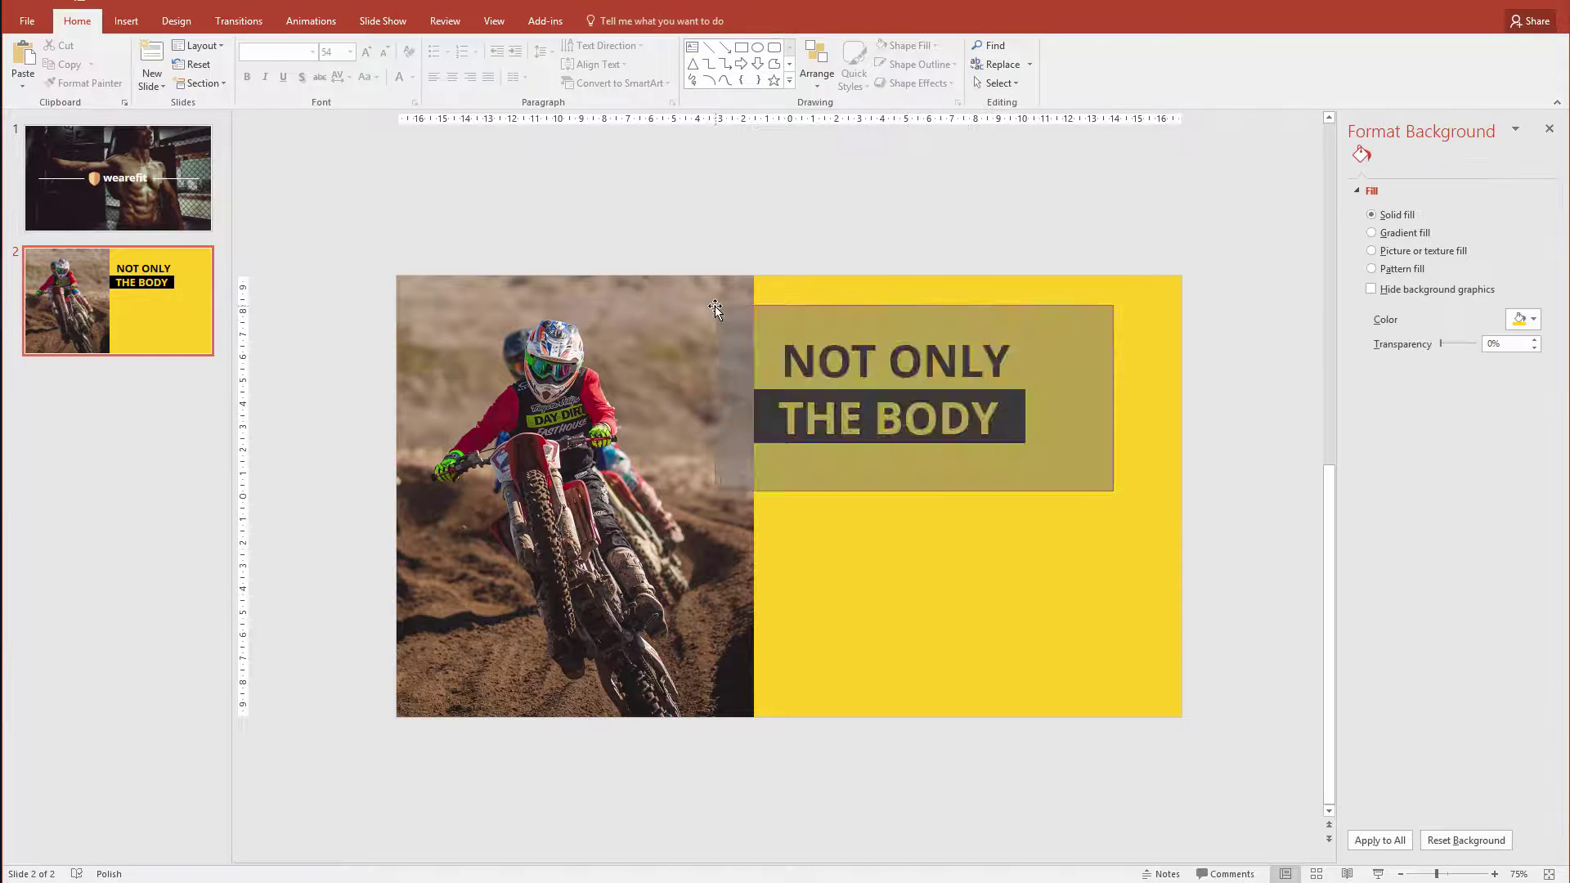
{"action": "left_click_drag", "start_coordinate": [899, 347], "coordinate": [1008, 292]}
{"action": "left_click_drag", "start_coordinate": [1271, 476], "coordinate": [821, 327]}
Change the title boxes' grouping and move the THE BODY bar against the photo's edge.
{"action": "right_click", "coordinate": [893, 374]}
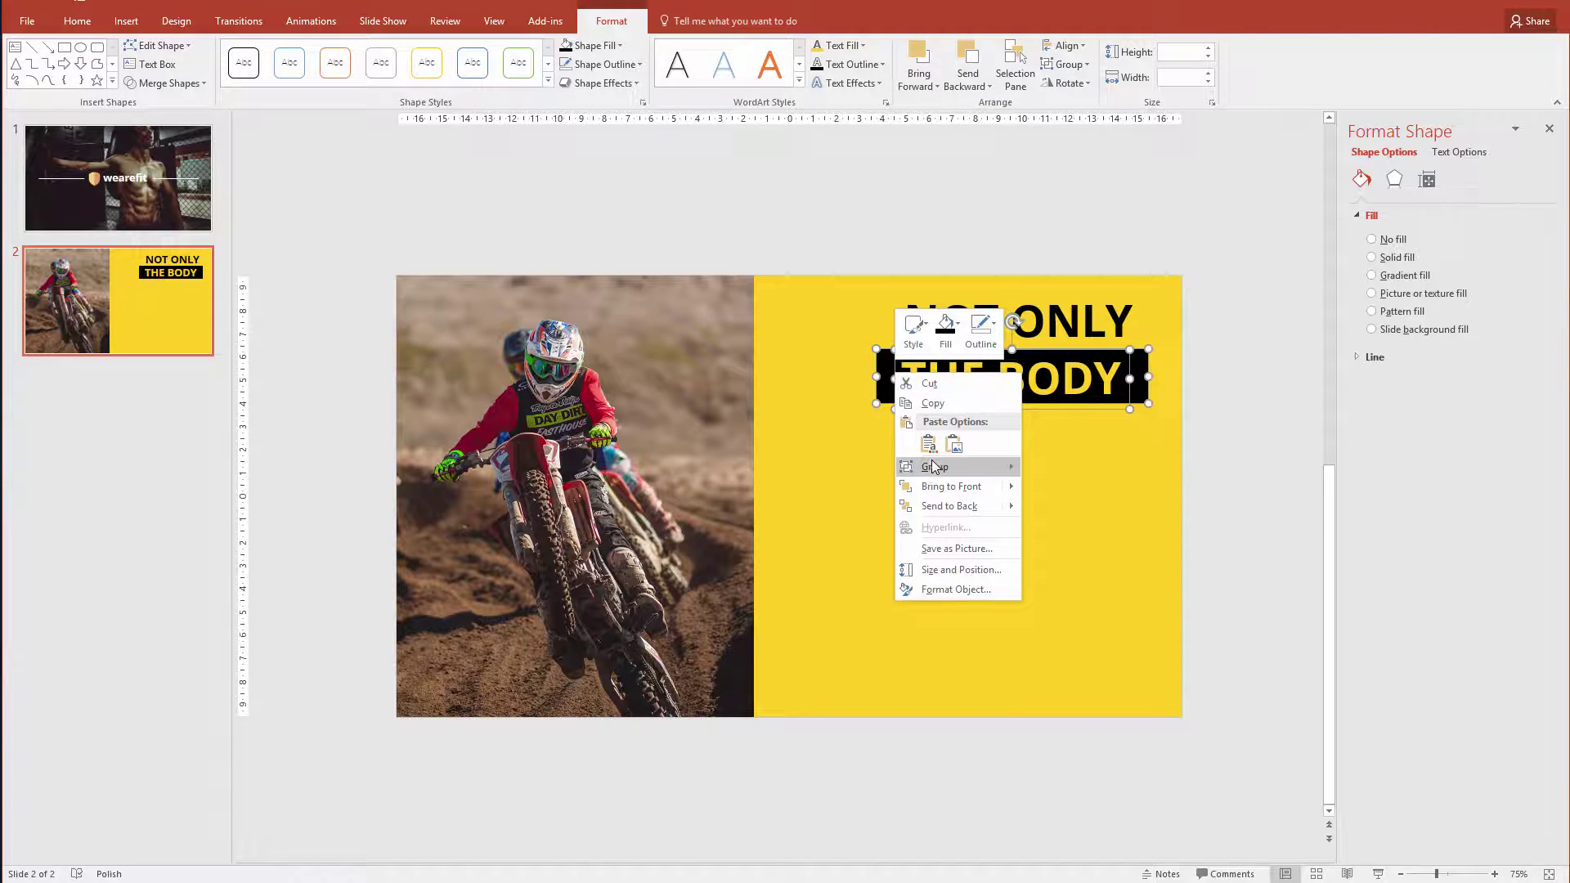
{"action": "mouse_move", "coordinate": [973, 465]}
{"action": "left_click", "coordinate": [1043, 468]}
{"action": "left_click", "coordinate": [1059, 408]}
{"action": "left_click", "coordinate": [1058, 417]}
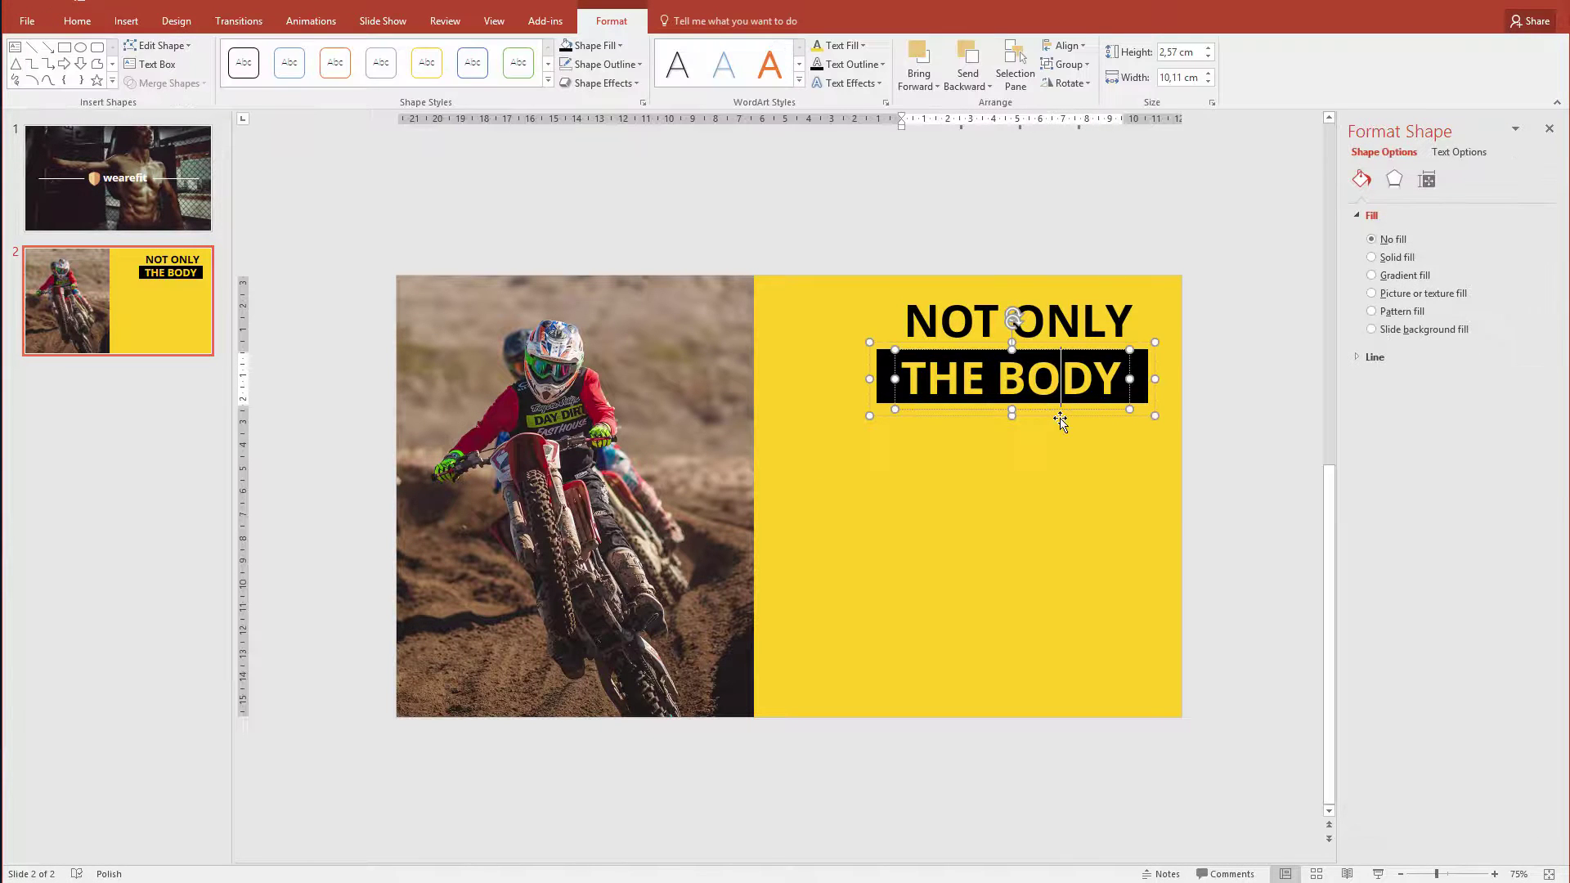
{"action": "left_click_drag", "start_coordinate": [1058, 417], "coordinate": [1014, 449]}
{"action": "left_click", "coordinate": [1044, 323]}
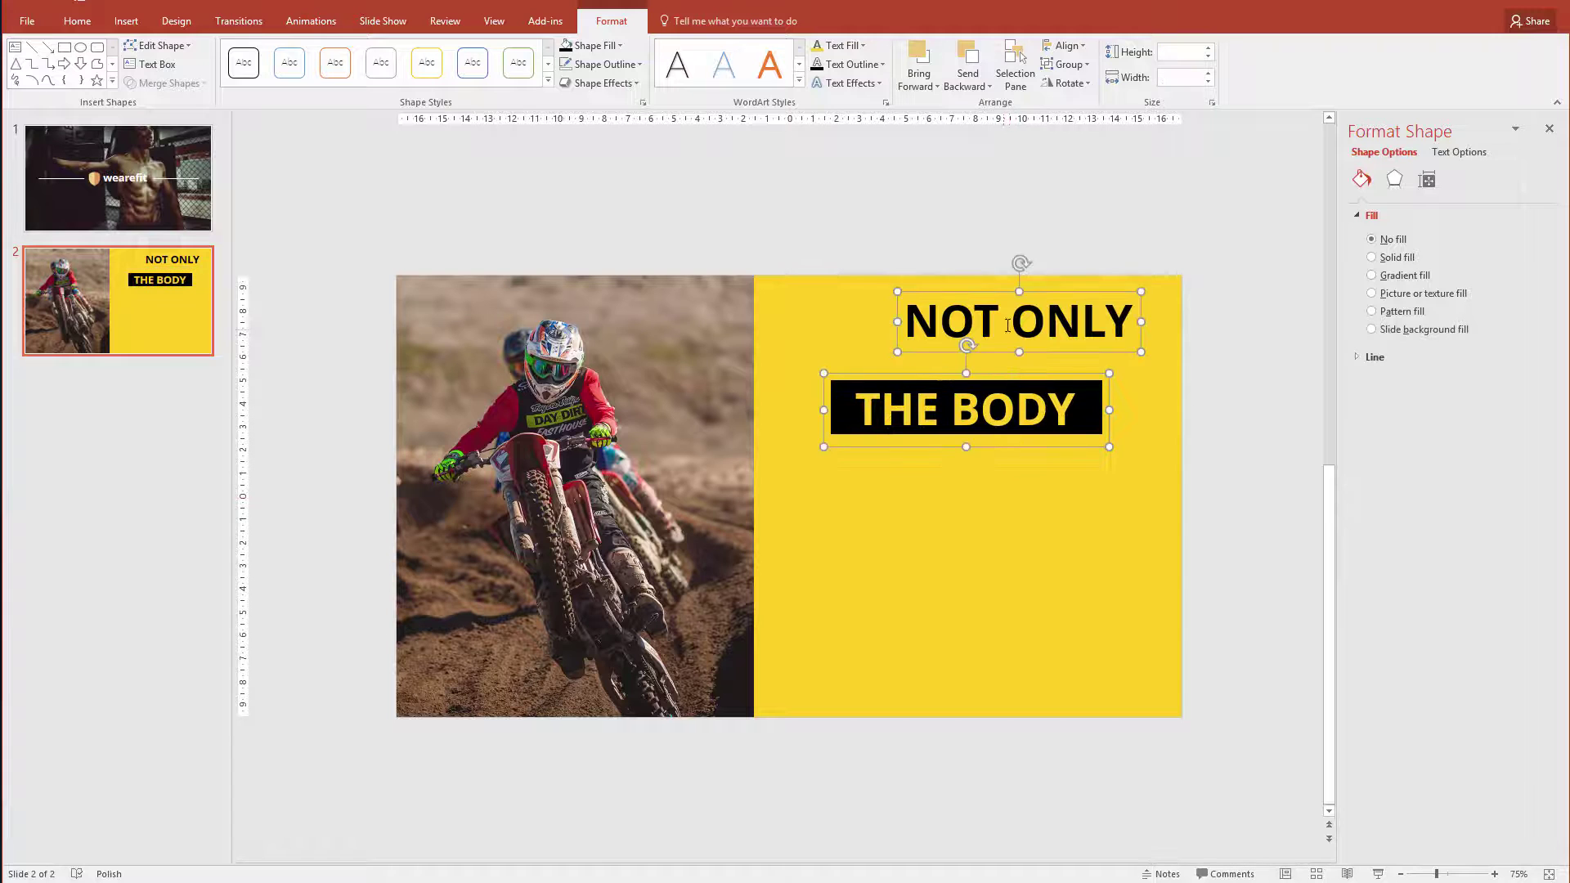
{"action": "left_click_drag", "start_coordinate": [1042, 296], "coordinate": [884, 323]}
{"action": "left_click", "coordinate": [1083, 444], "text": "shift"}
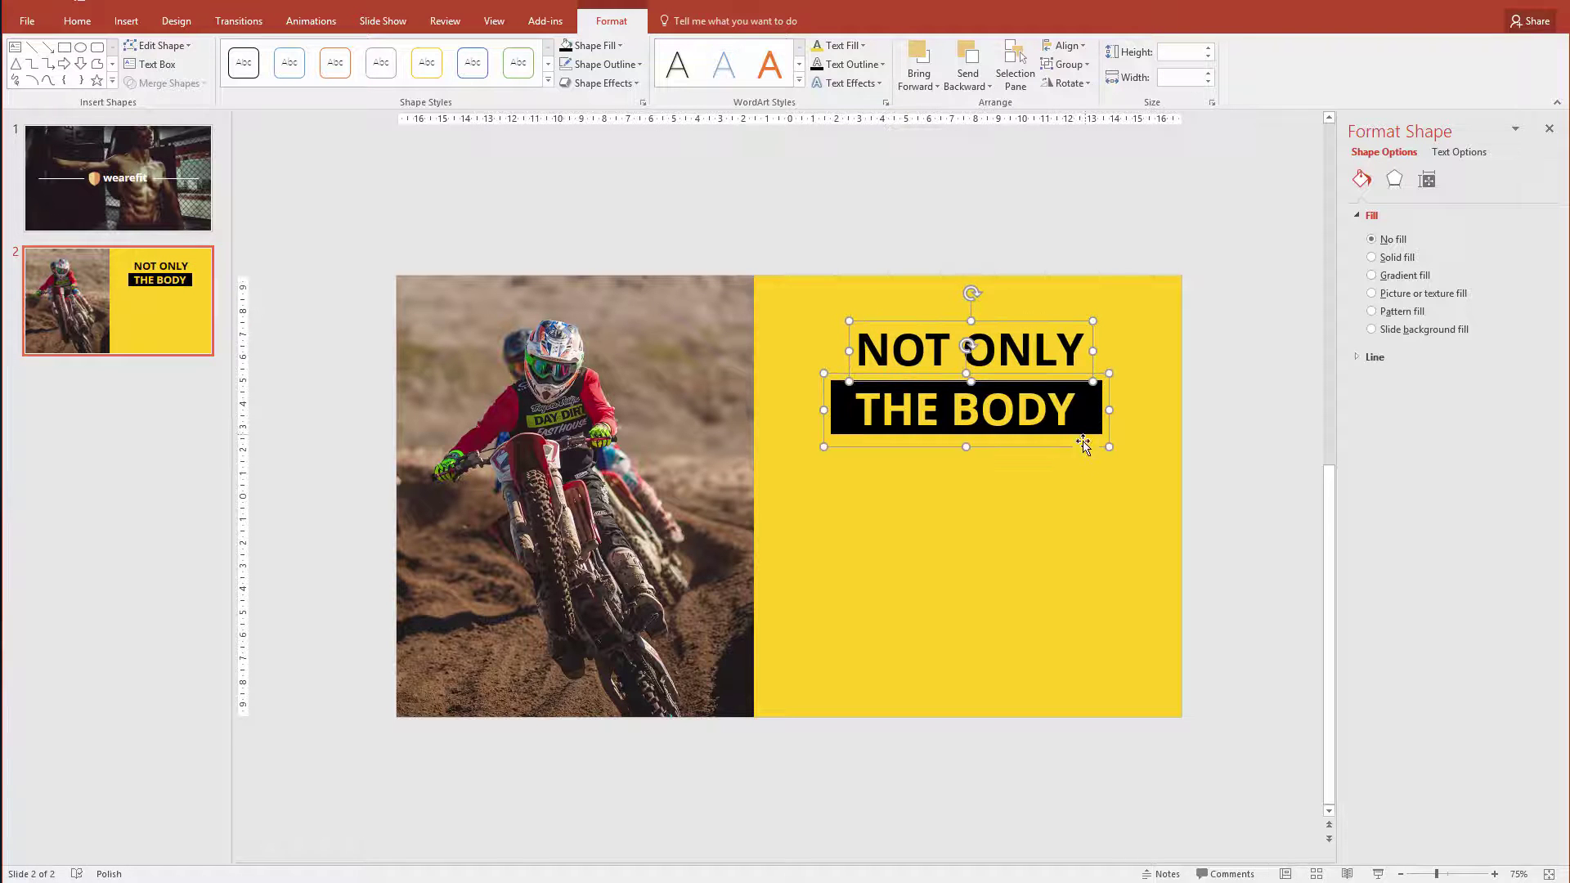
{"action": "left_click_drag", "start_coordinate": [1081, 436], "coordinate": [1082, 400]}
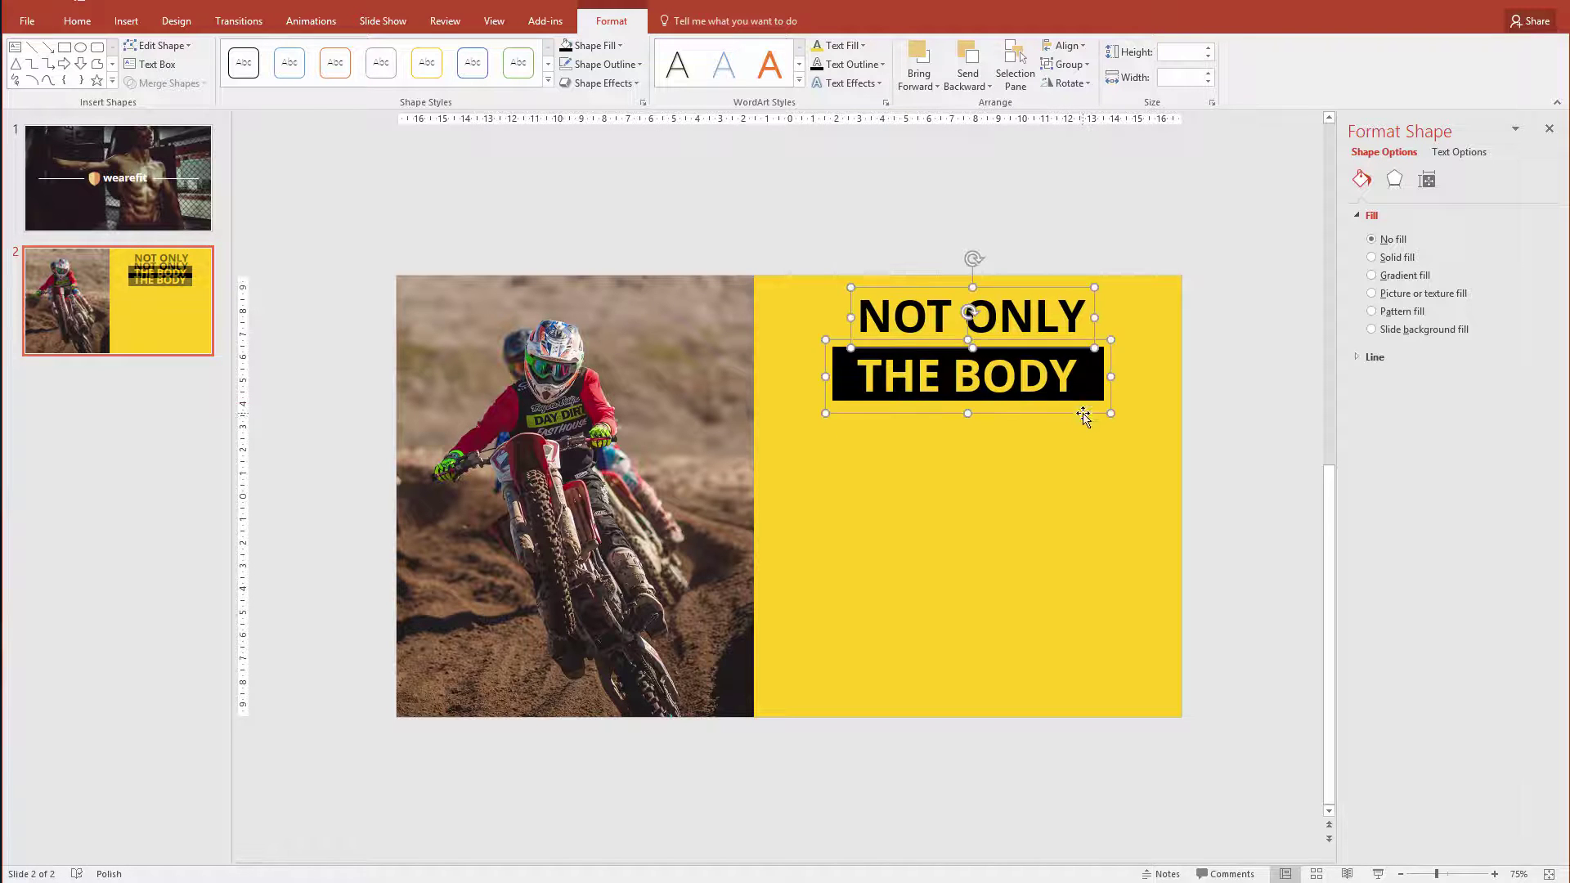
{"action": "left_click", "coordinate": [1083, 457]}
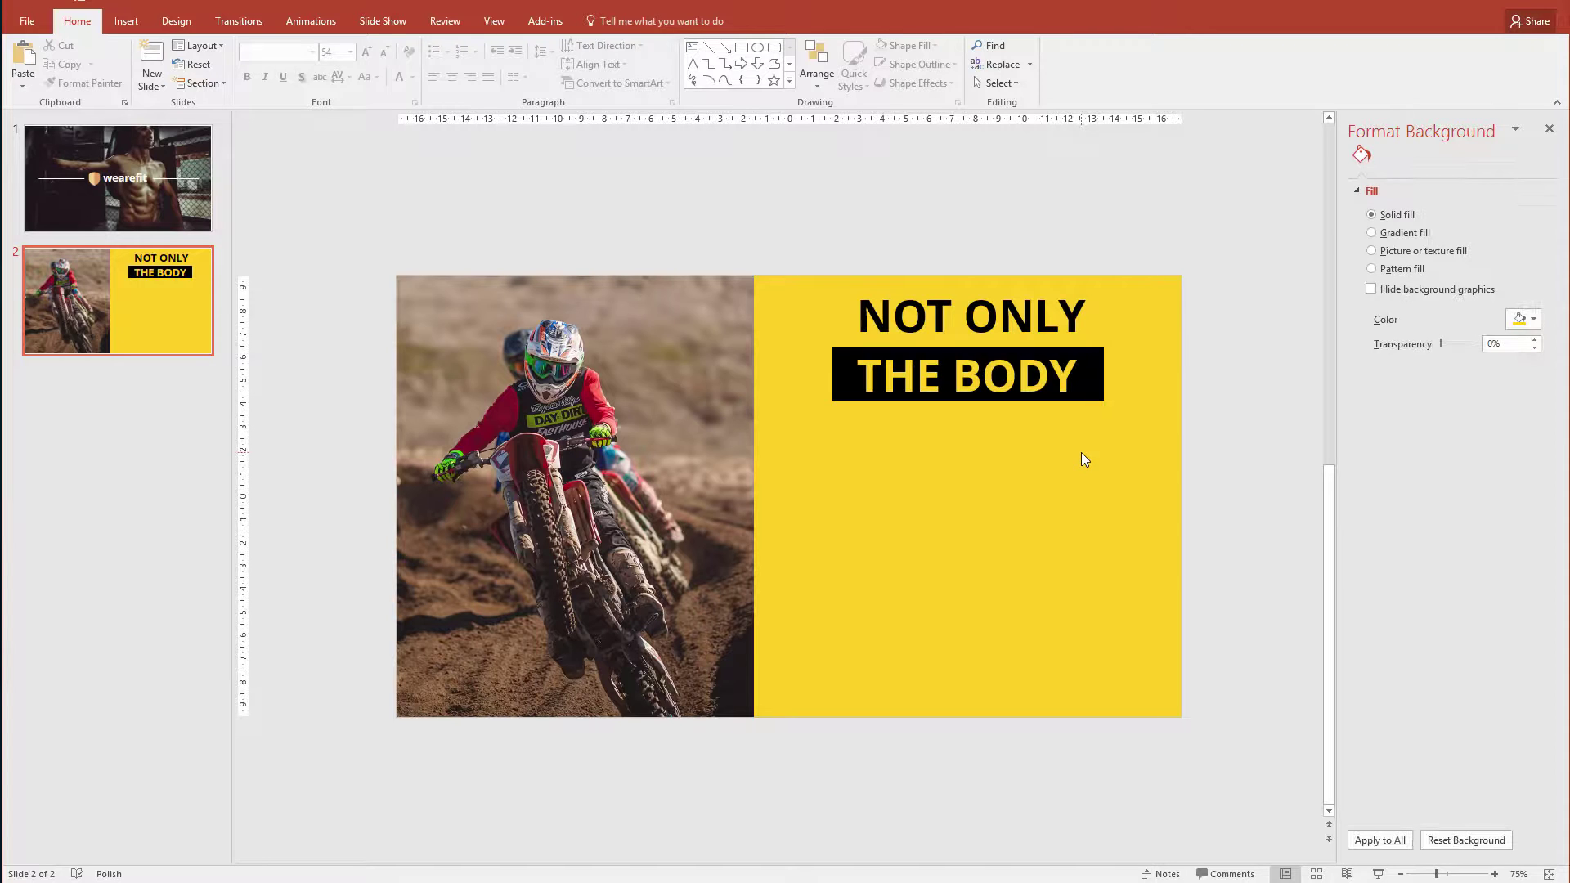
{"action": "left_click_drag", "start_coordinate": [1092, 398], "coordinate": [1011, 440]}
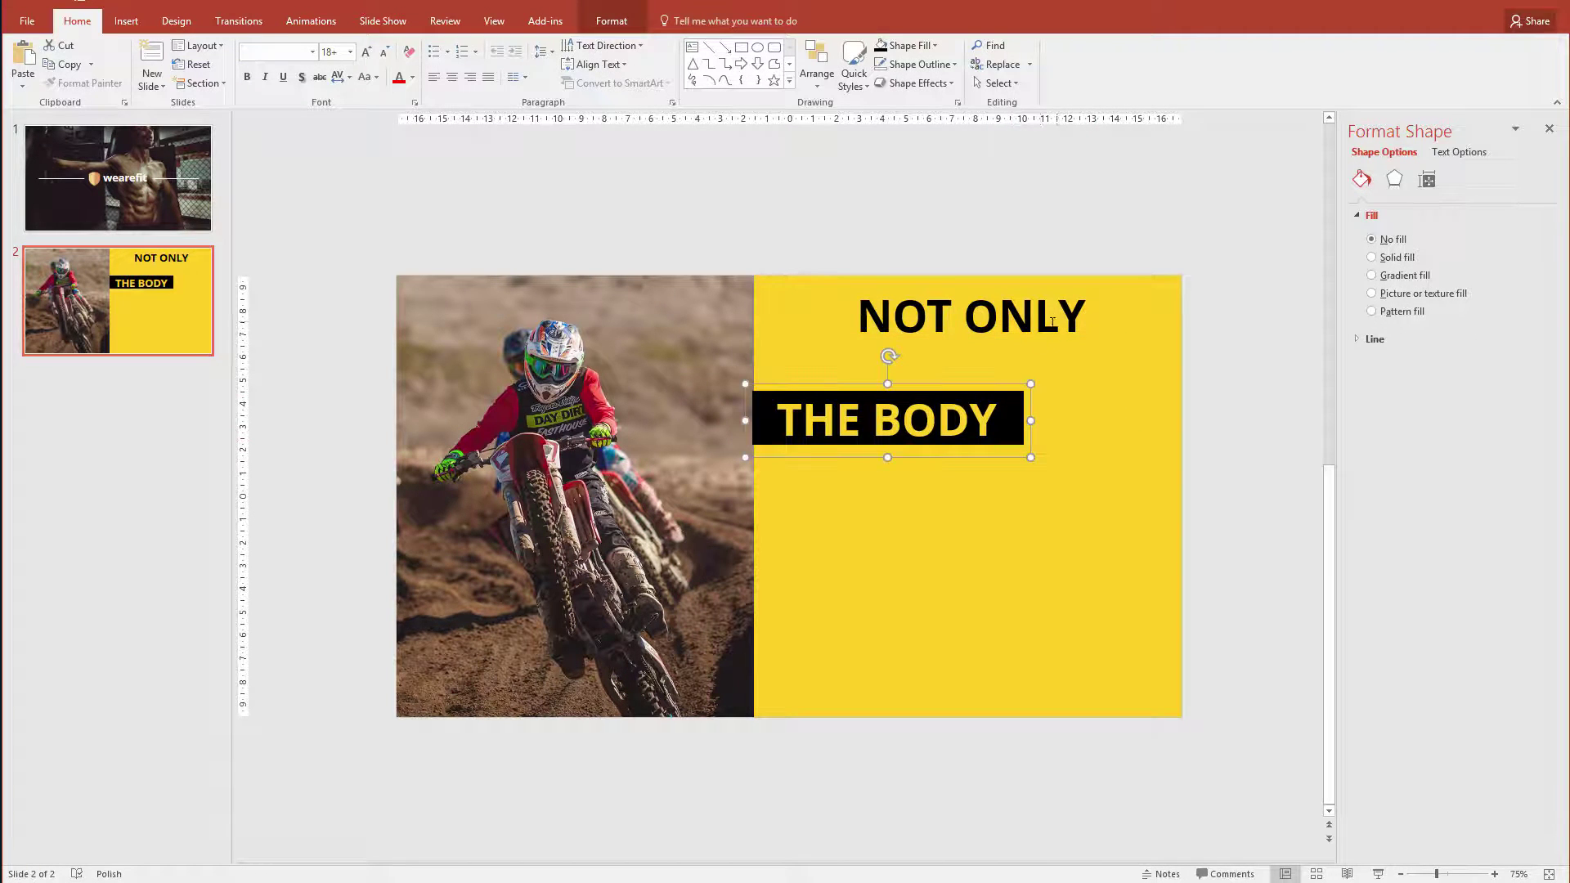
Place NOT ONLY just above the bar and enlarge it to 72 pt.
{"action": "left_click", "coordinate": [1042, 296]}
{"action": "left_click_drag", "start_coordinate": [1054, 293], "coordinate": [907, 319]}
{"action": "left_click", "coordinate": [369, 51]}
{"action": "left_click", "coordinate": [369, 51]}
{"action": "left_click", "coordinate": [369, 52]}
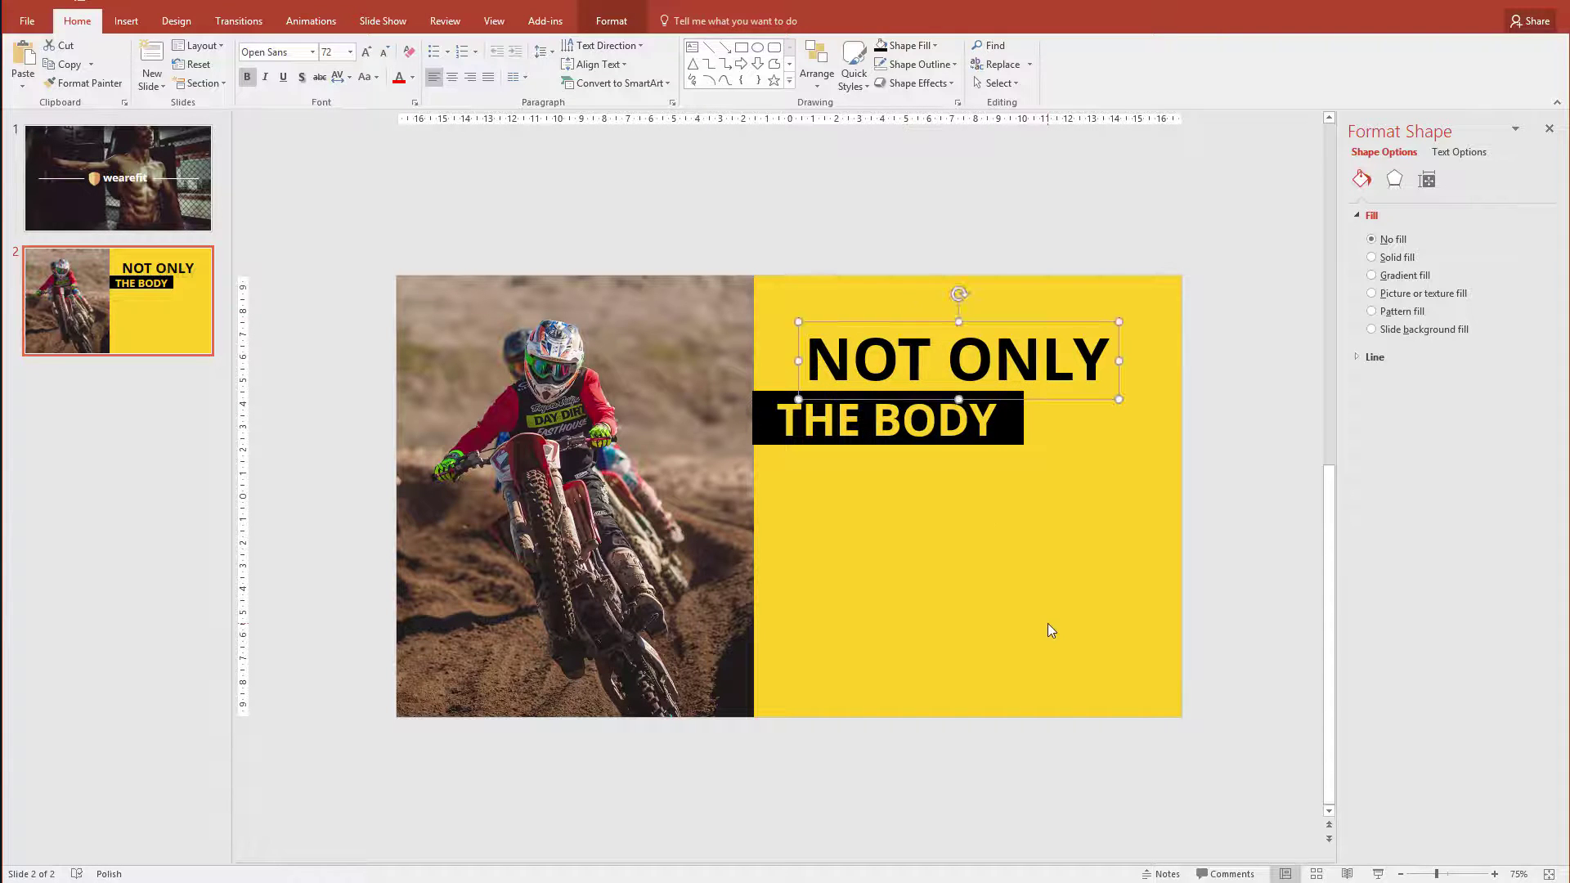
{"action": "left_click", "coordinate": [1049, 626]}
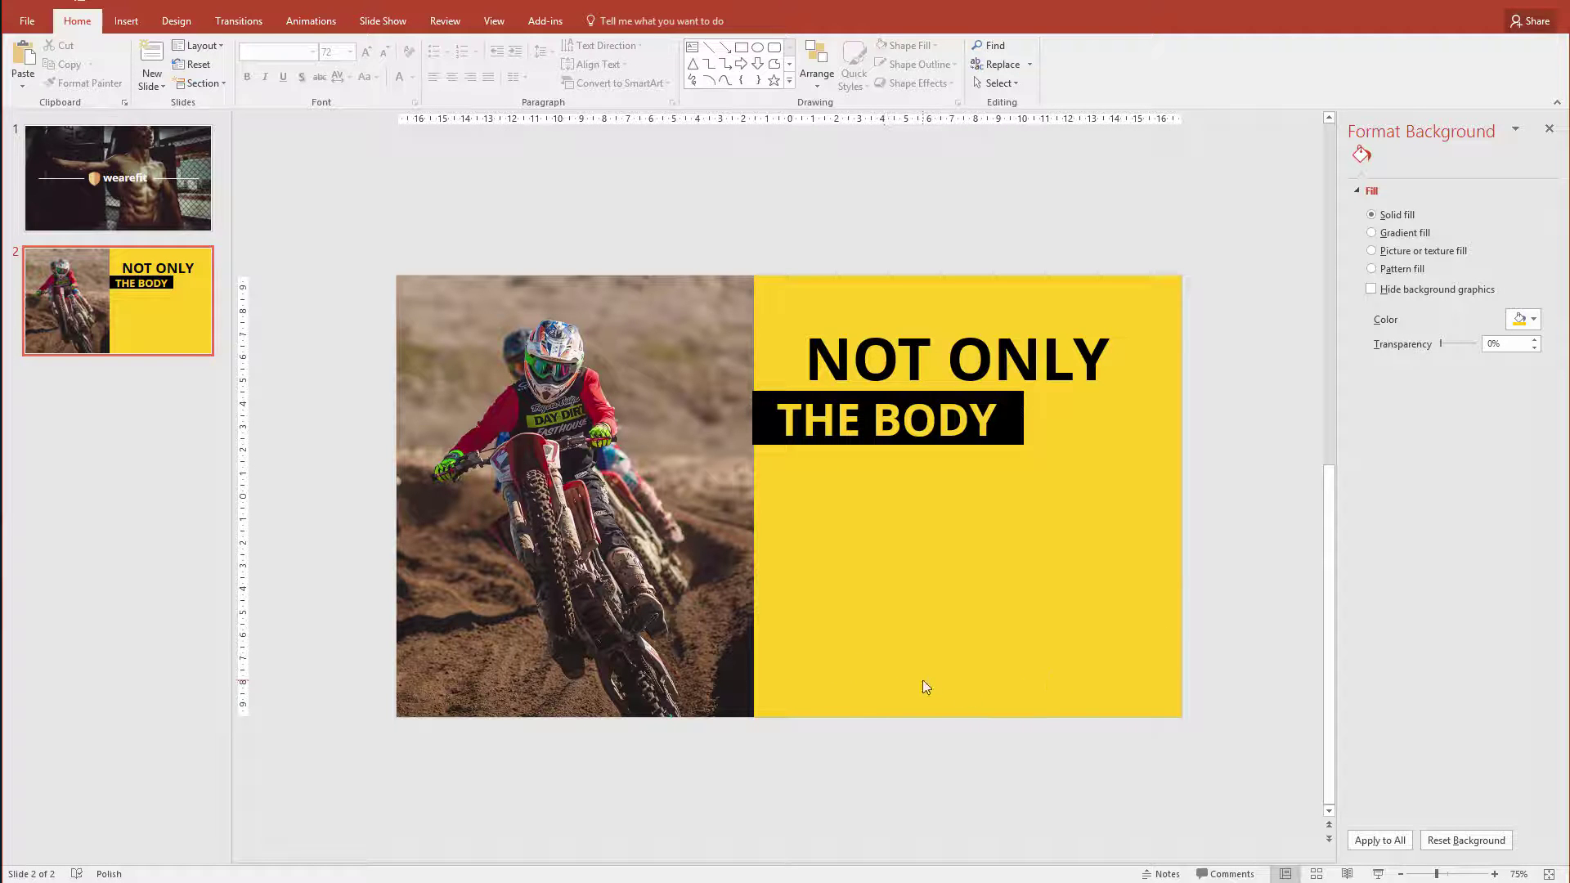
Add a text box of Lorem ipsum below the title, split into two paragraphs.
{"action": "left_click", "coordinate": [127, 22]}
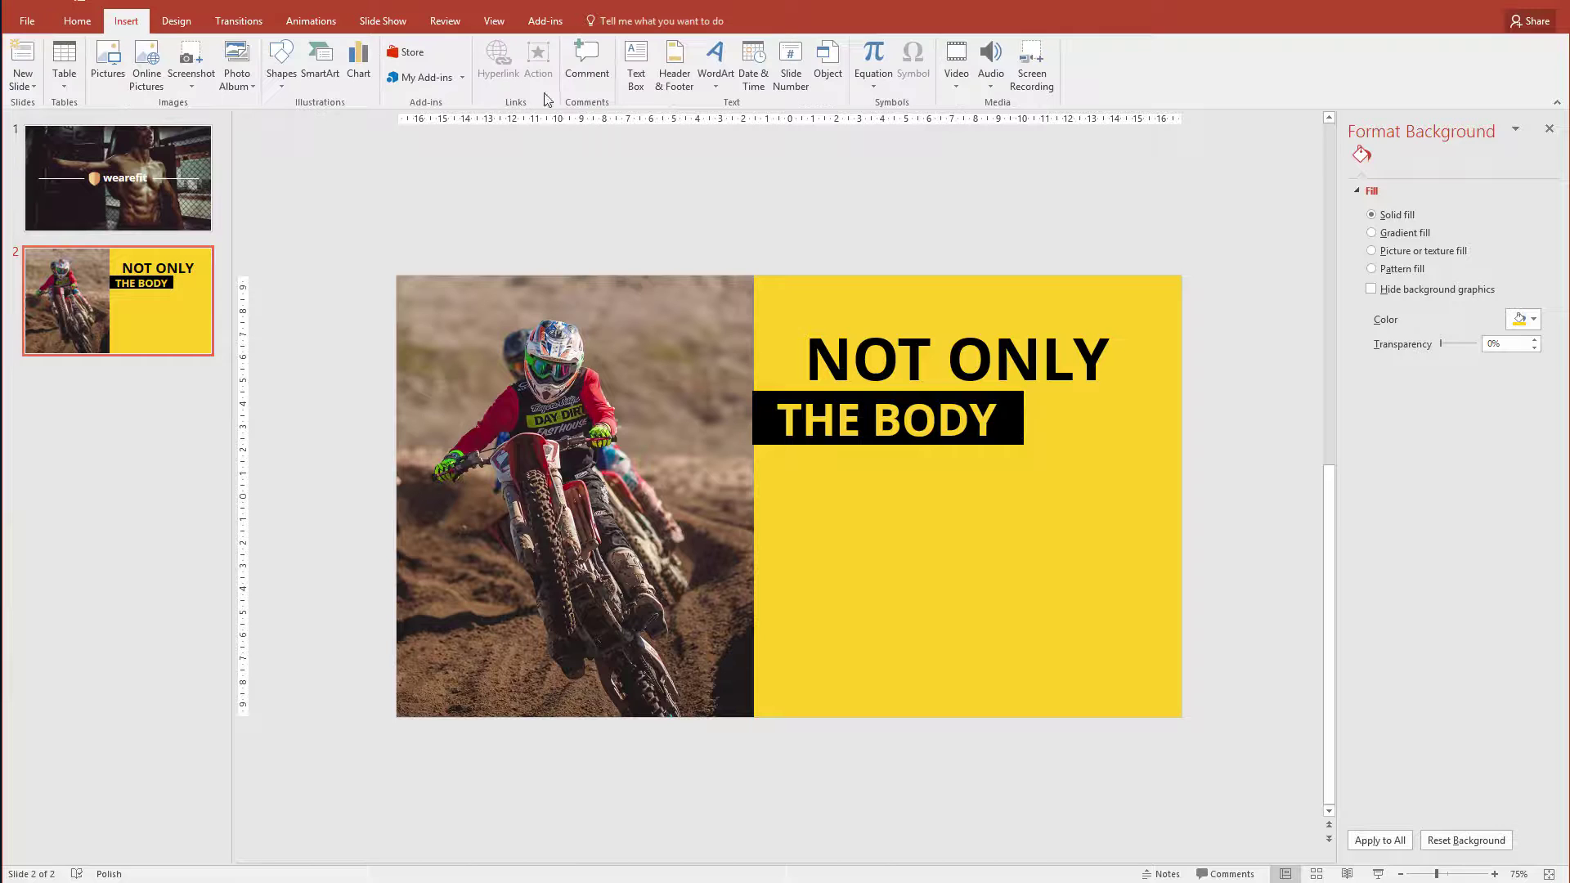
{"action": "left_click", "coordinate": [635, 70]}
{"action": "left_click_drag", "start_coordinate": [817, 495], "coordinate": [1102, 666]}
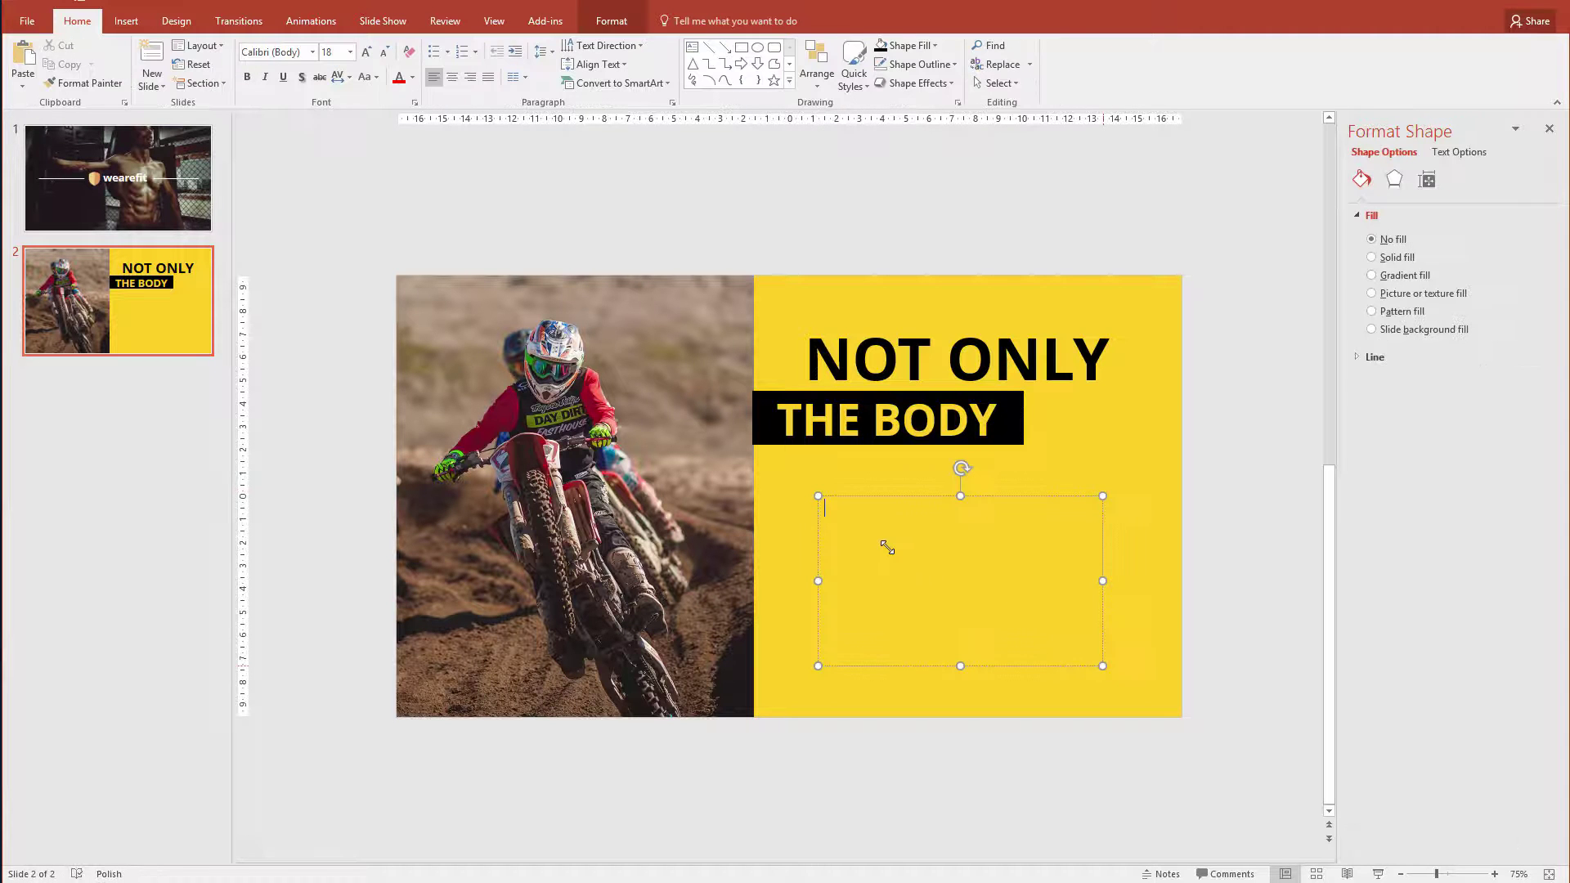
{"action": "type", "text": "ss"}
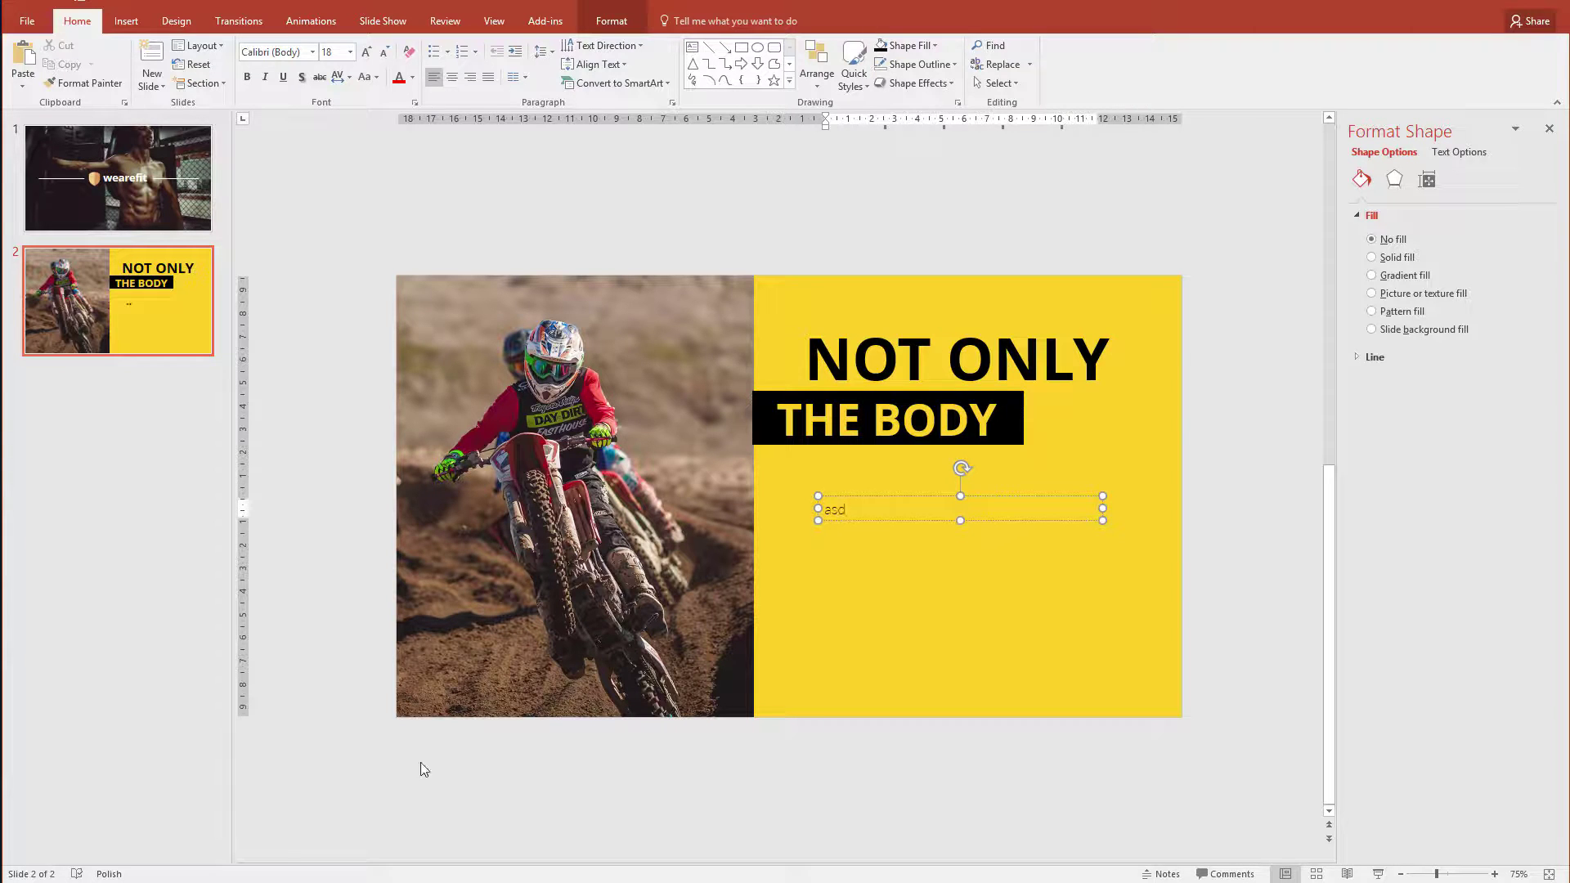
{"action": "type", "text": "Lorem ipsum dolor sit amet enim. Etiam ullamcorper. Suspendisse a pellentesque dui, non felis. Maecenas malesuada elit lectus felis, malesuada ultricies. Curabitur et ligula. Ut molestie a, ultricies porta urna. Vestibulum commodo volutpat a, convallis ac, laoreet enim. Phasellus fermentum in, dolor. Pellentesque facilisis. Nulla imperdiet sit amet magna. Vestibulum dapibus, mauris nec malesuada fames ac turpis velit, rhoncus eu, luctus et interdum adipiscing wisi. Aliquam erat ac ipsum. Integer aliquam purus. Quisque lorem tortor fringilla sed, vestibulum id, eleifend justo vel bibendum sapien massa ac turpis faucibus orci luctus non, consectetuer lobortis quis, varius in, purus. Integer ultrices posuere cubilia Curae, Nulla ipsum dolor lacus, suscipit adipiscing."}
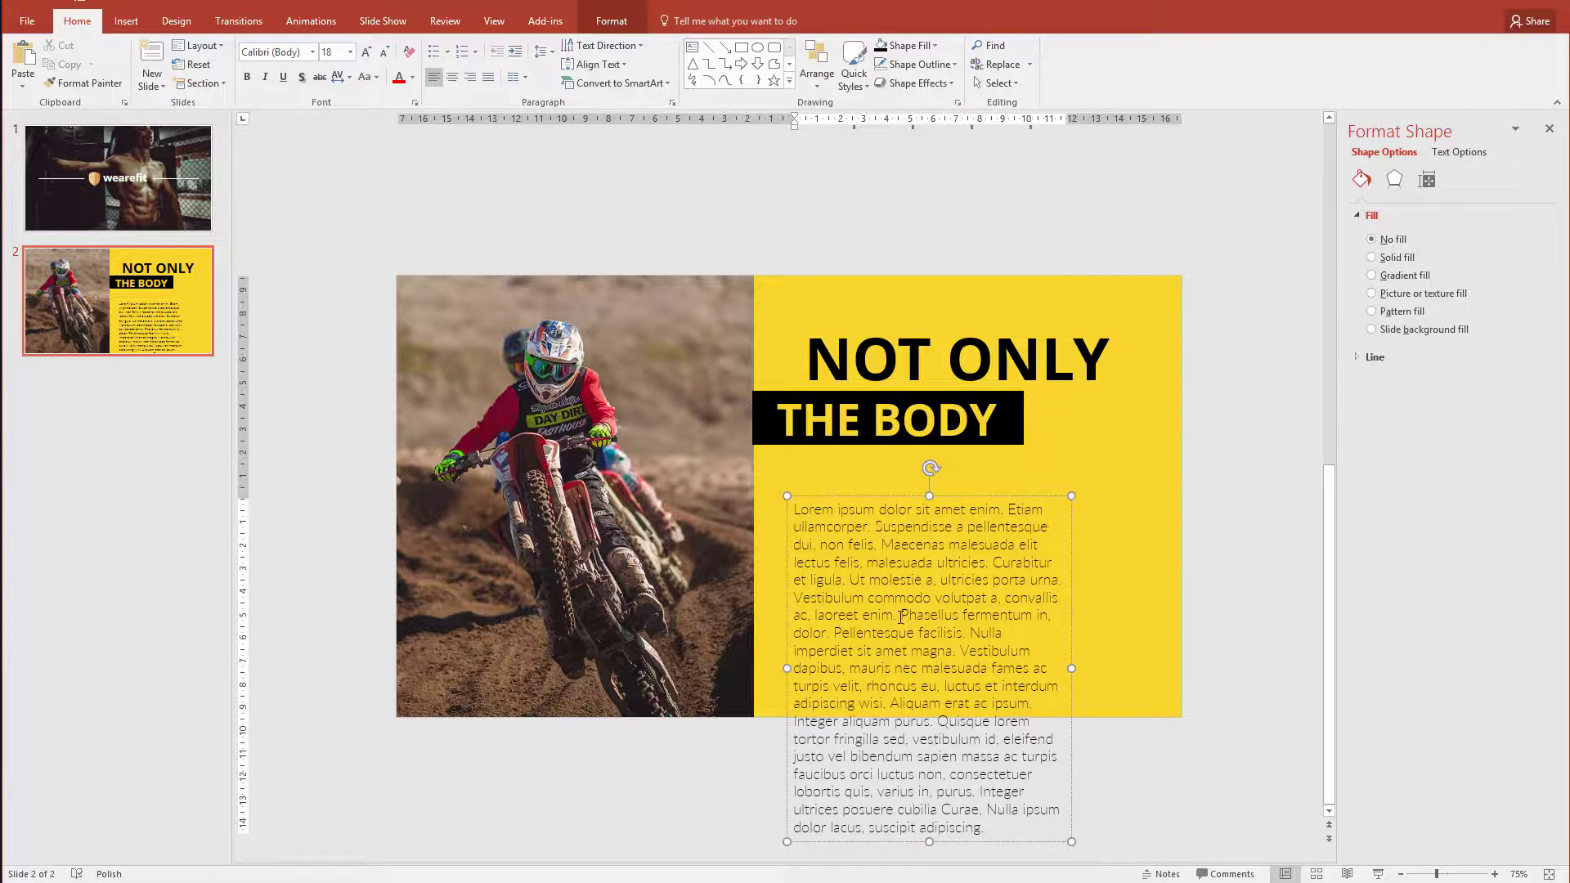
{"action": "left_click", "coordinate": [900, 616]}
{"action": "key", "text": "Return"}
{"action": "key", "text": "Return"}
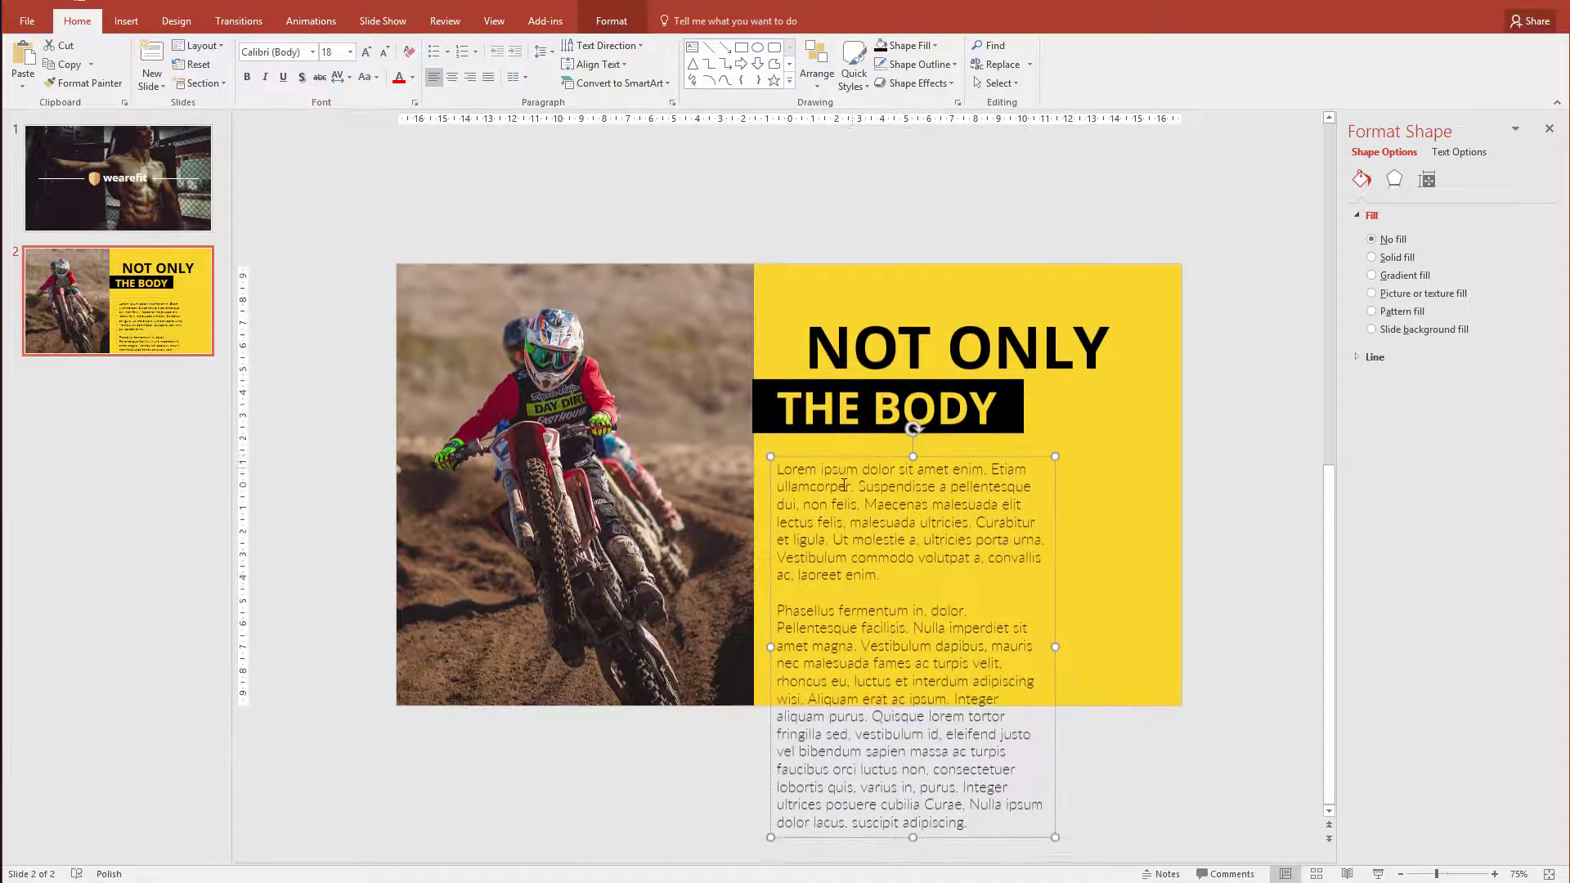
Format the body text as justified grey 14 pt and adjust the box width.
{"action": "key", "text": "ctrl+a"}
{"action": "left_click", "coordinate": [384, 54]}
{"action": "left_click", "coordinate": [383, 54]}
{"action": "left_click", "coordinate": [383, 54]}
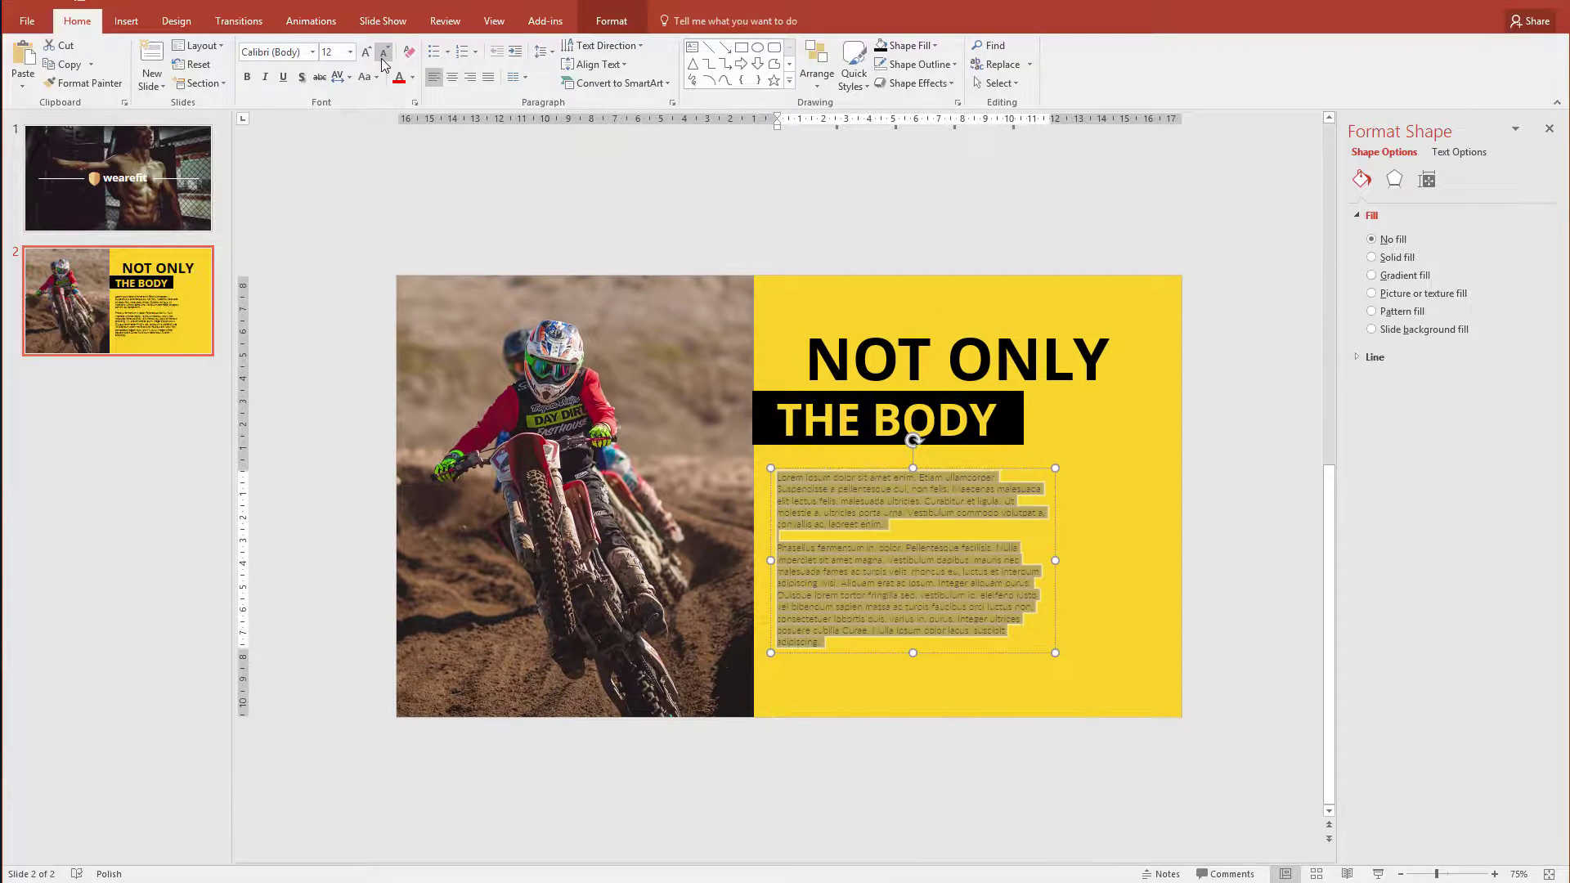
{"action": "left_click_drag", "start_coordinate": [1053, 656], "coordinate": [1143, 655]}
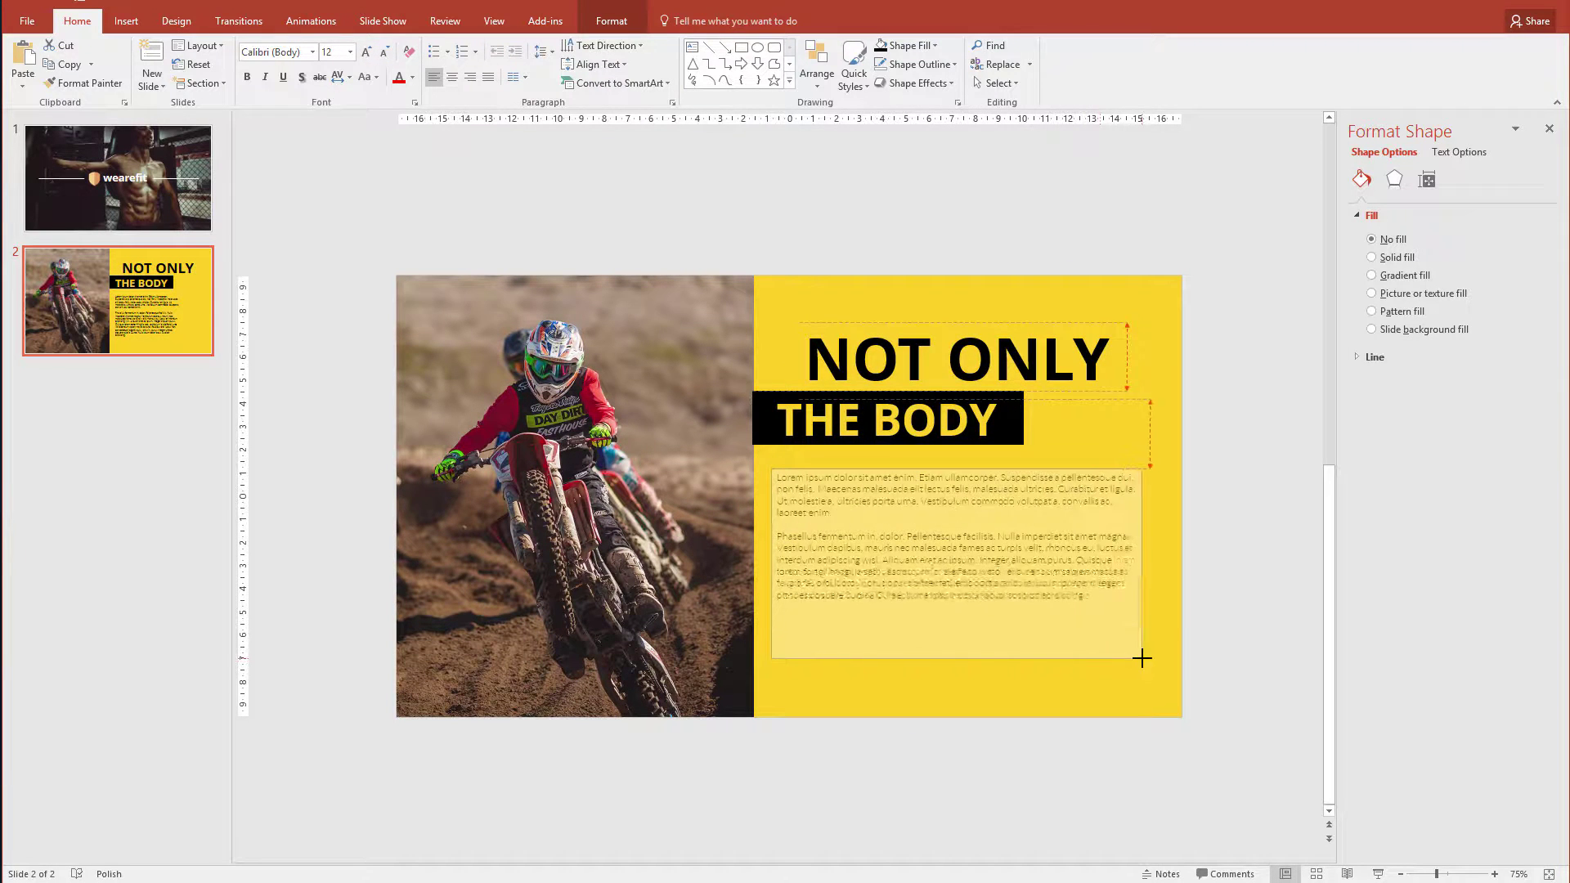
{"action": "left_click", "coordinate": [488, 78]}
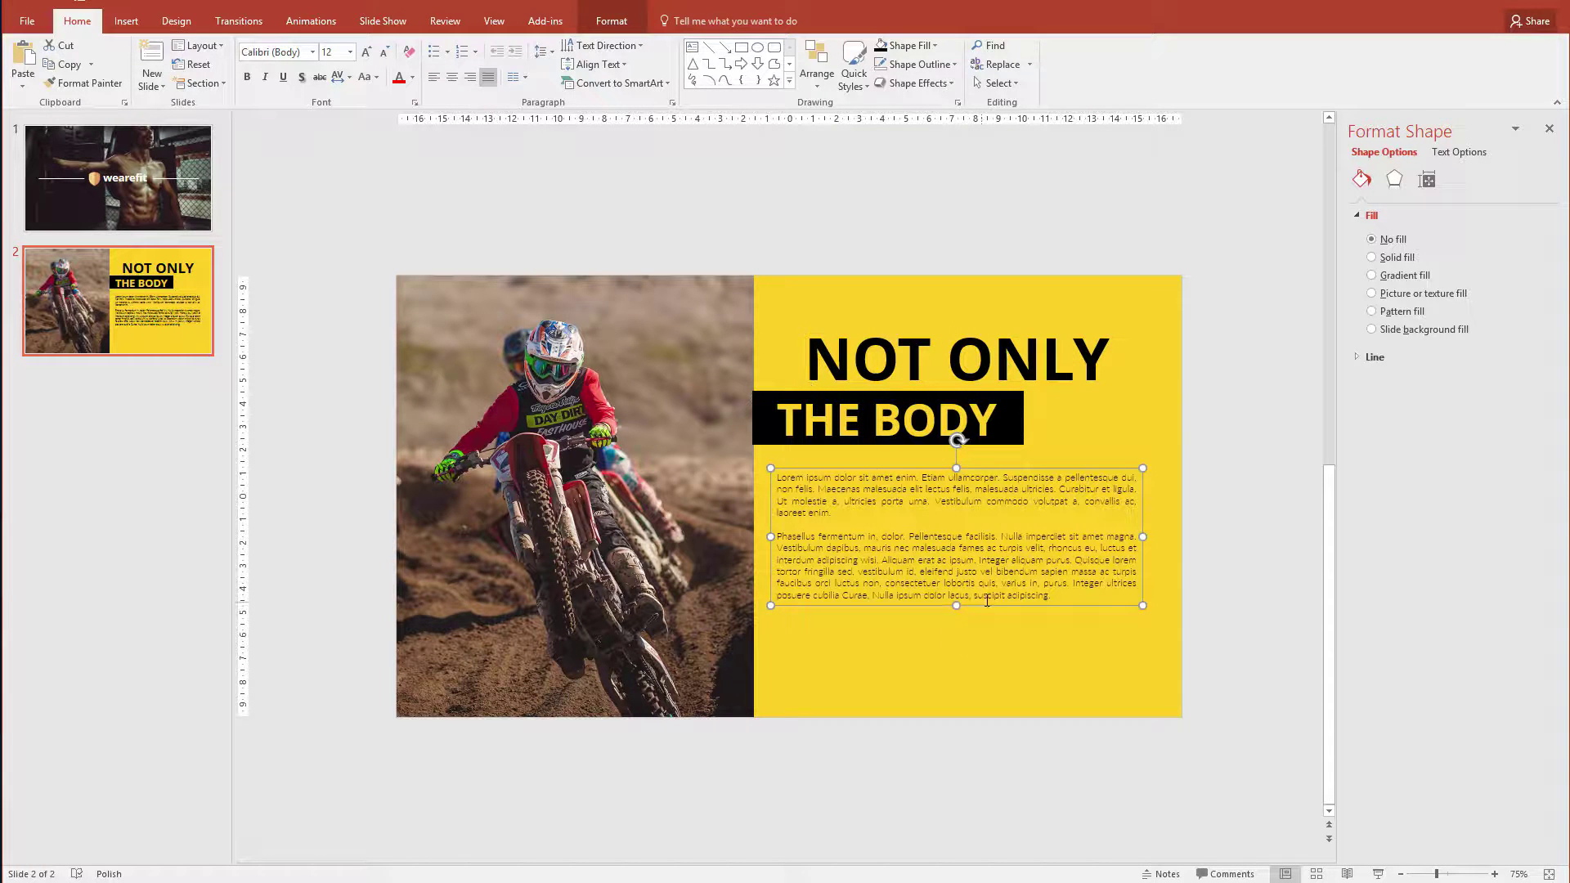
{"action": "left_click_drag", "start_coordinate": [987, 601], "coordinate": [998, 617]}
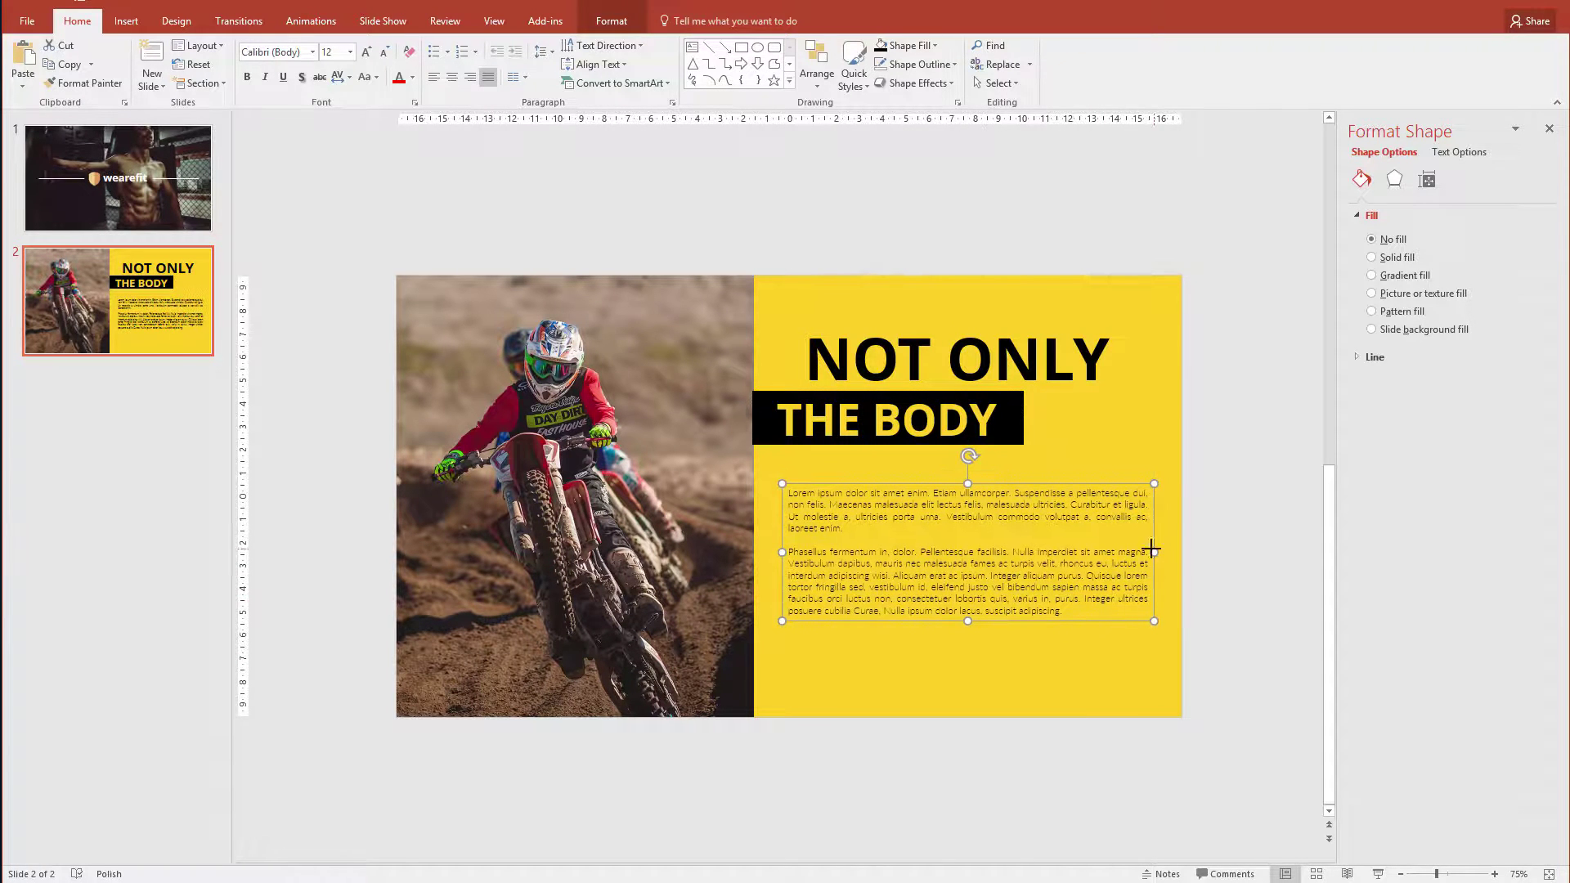
{"action": "left_click_drag", "start_coordinate": [1153, 550], "coordinate": [1112, 552]}
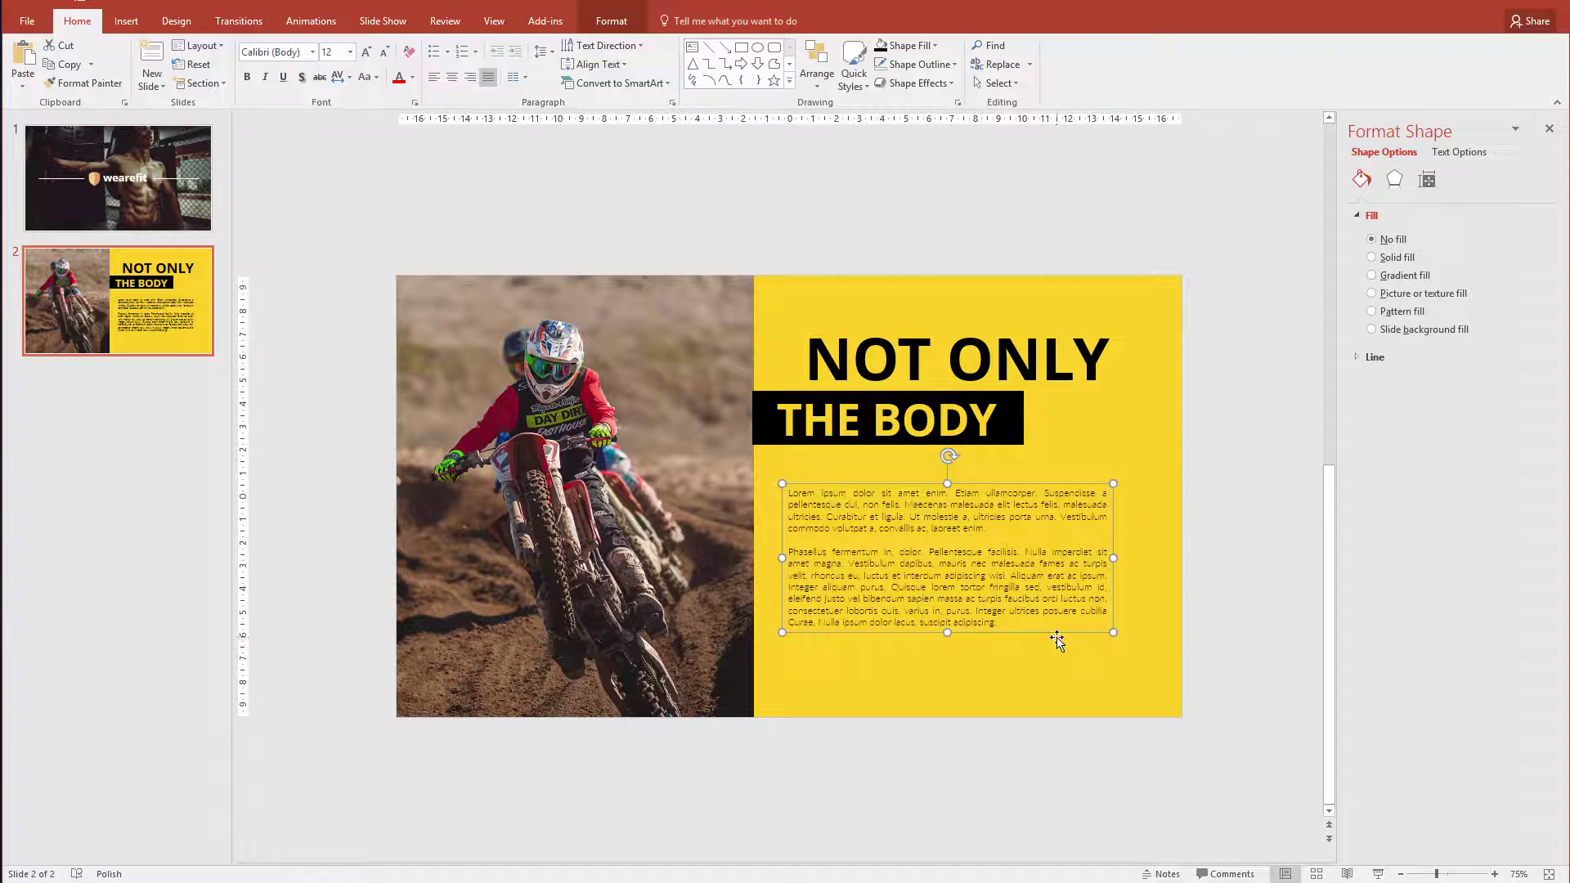
{"action": "left_click_drag", "start_coordinate": [1057, 641], "coordinate": [1071, 641]}
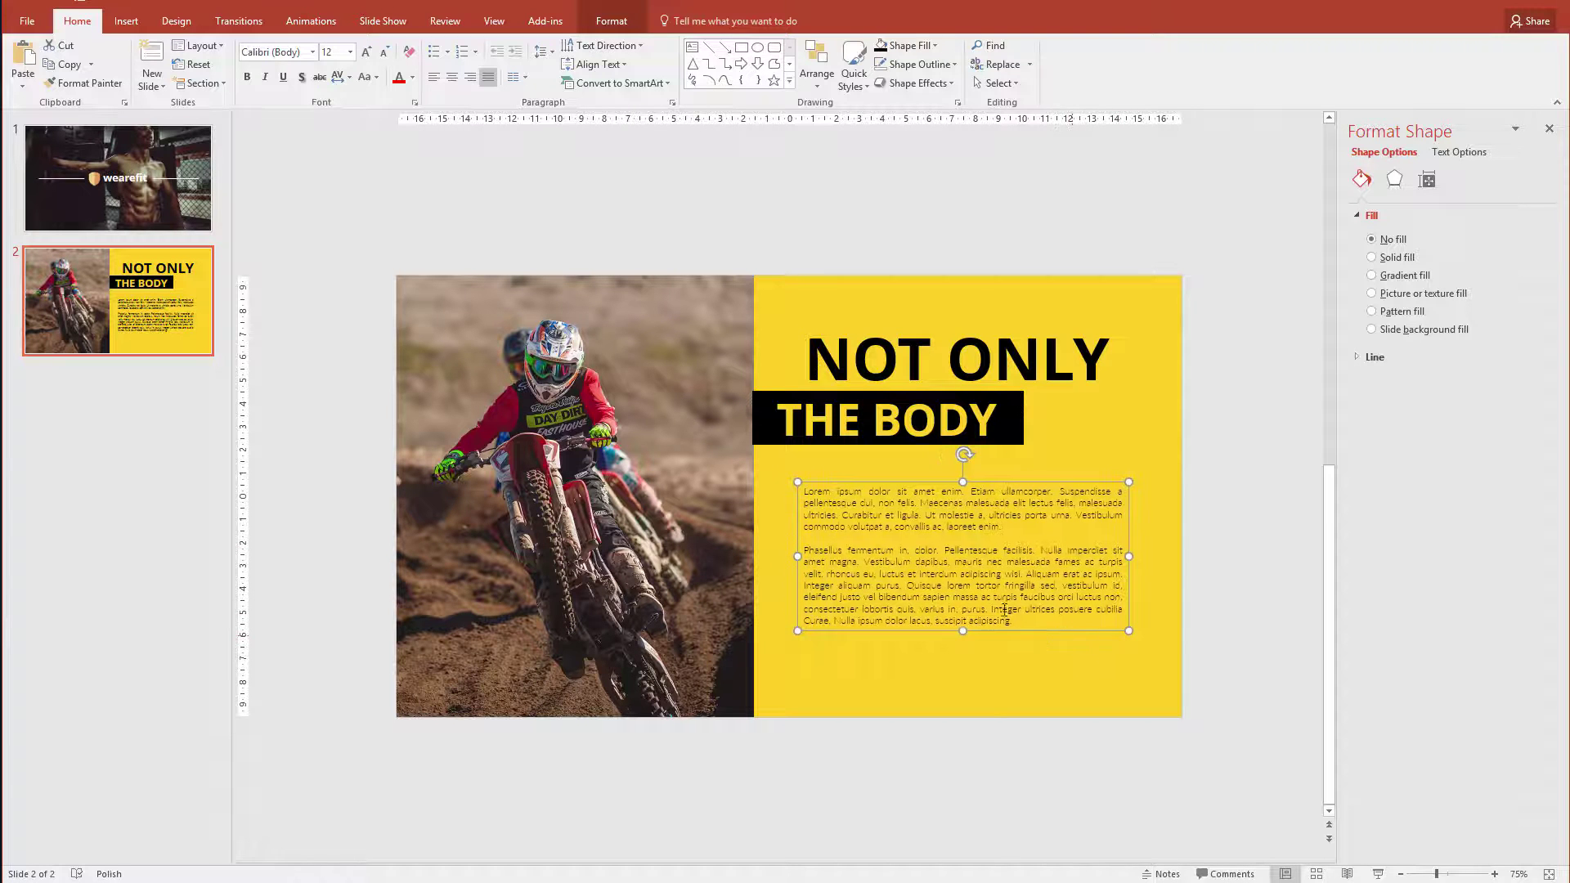
{"action": "left_click", "coordinate": [413, 78]}
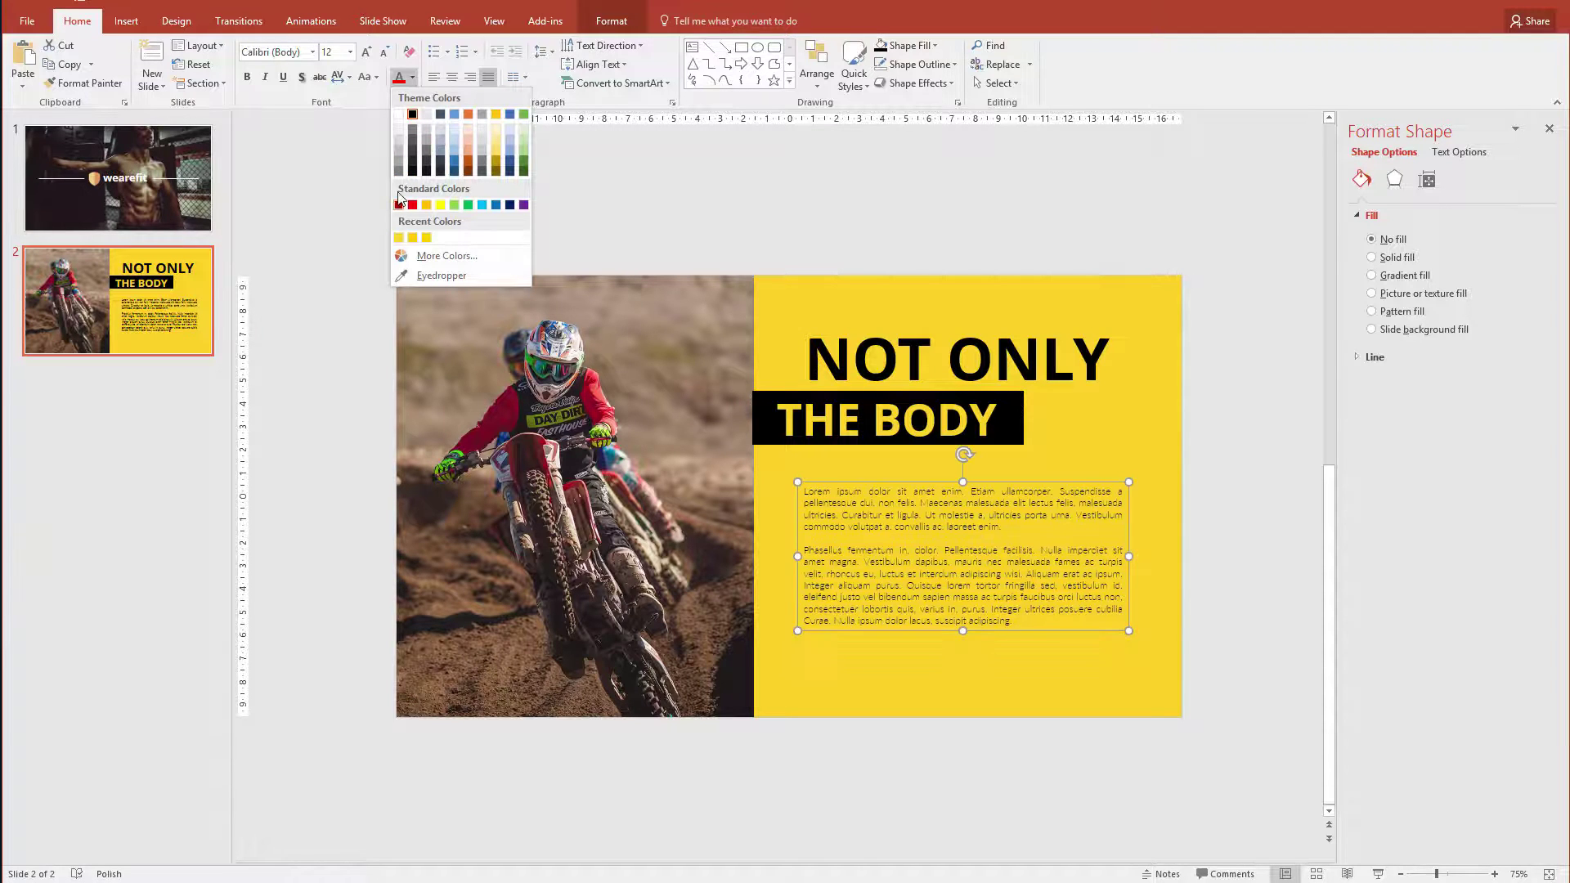
{"action": "left_click", "coordinate": [413, 153]}
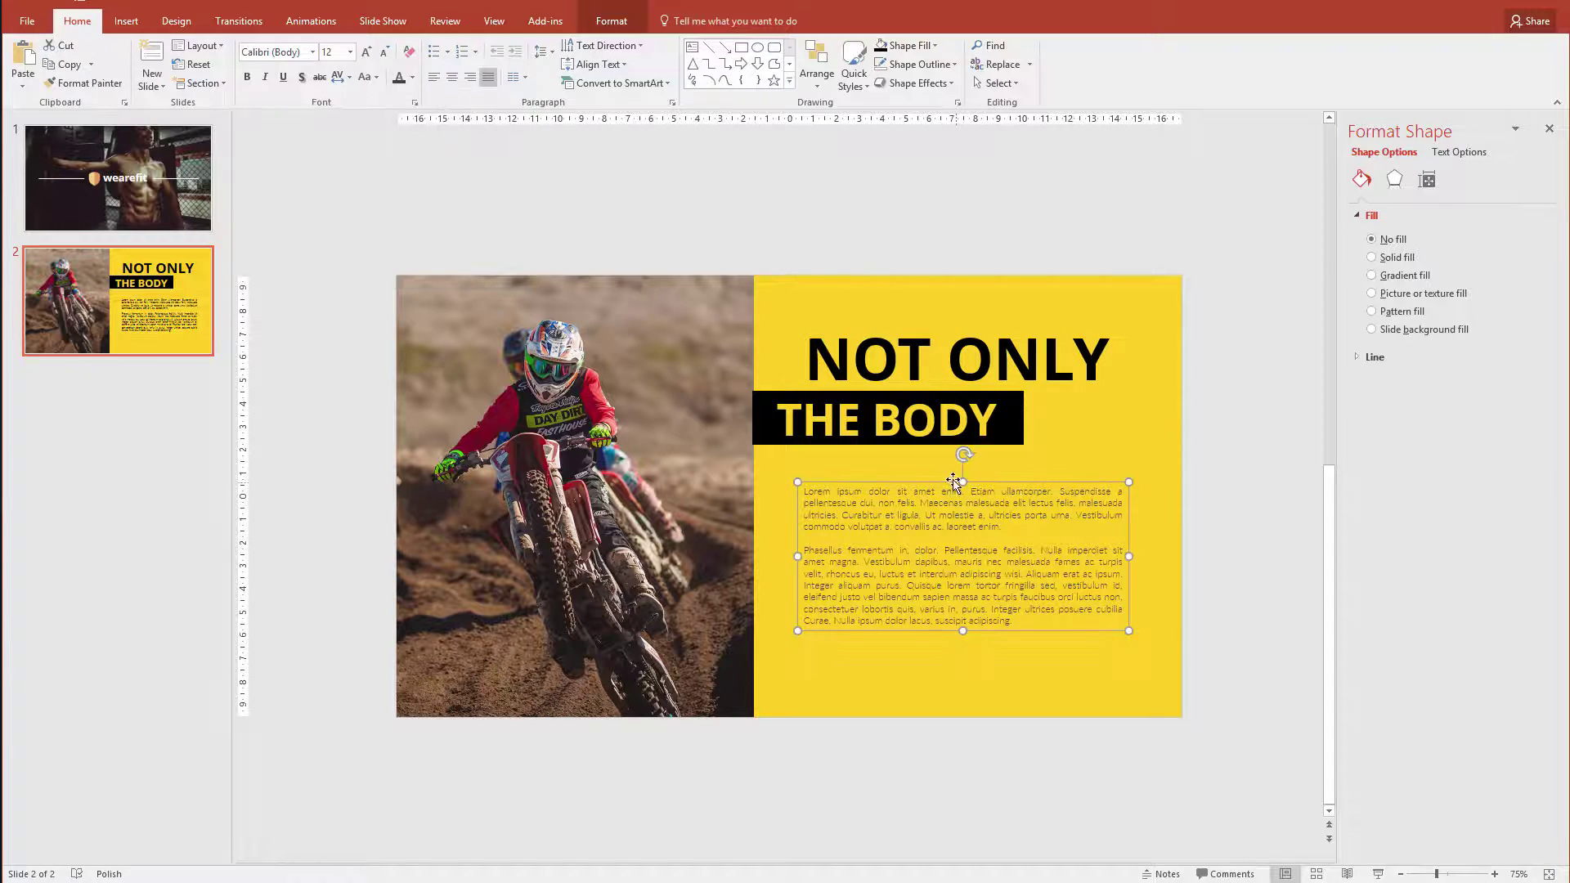
{"action": "left_click", "coordinate": [366, 54]}
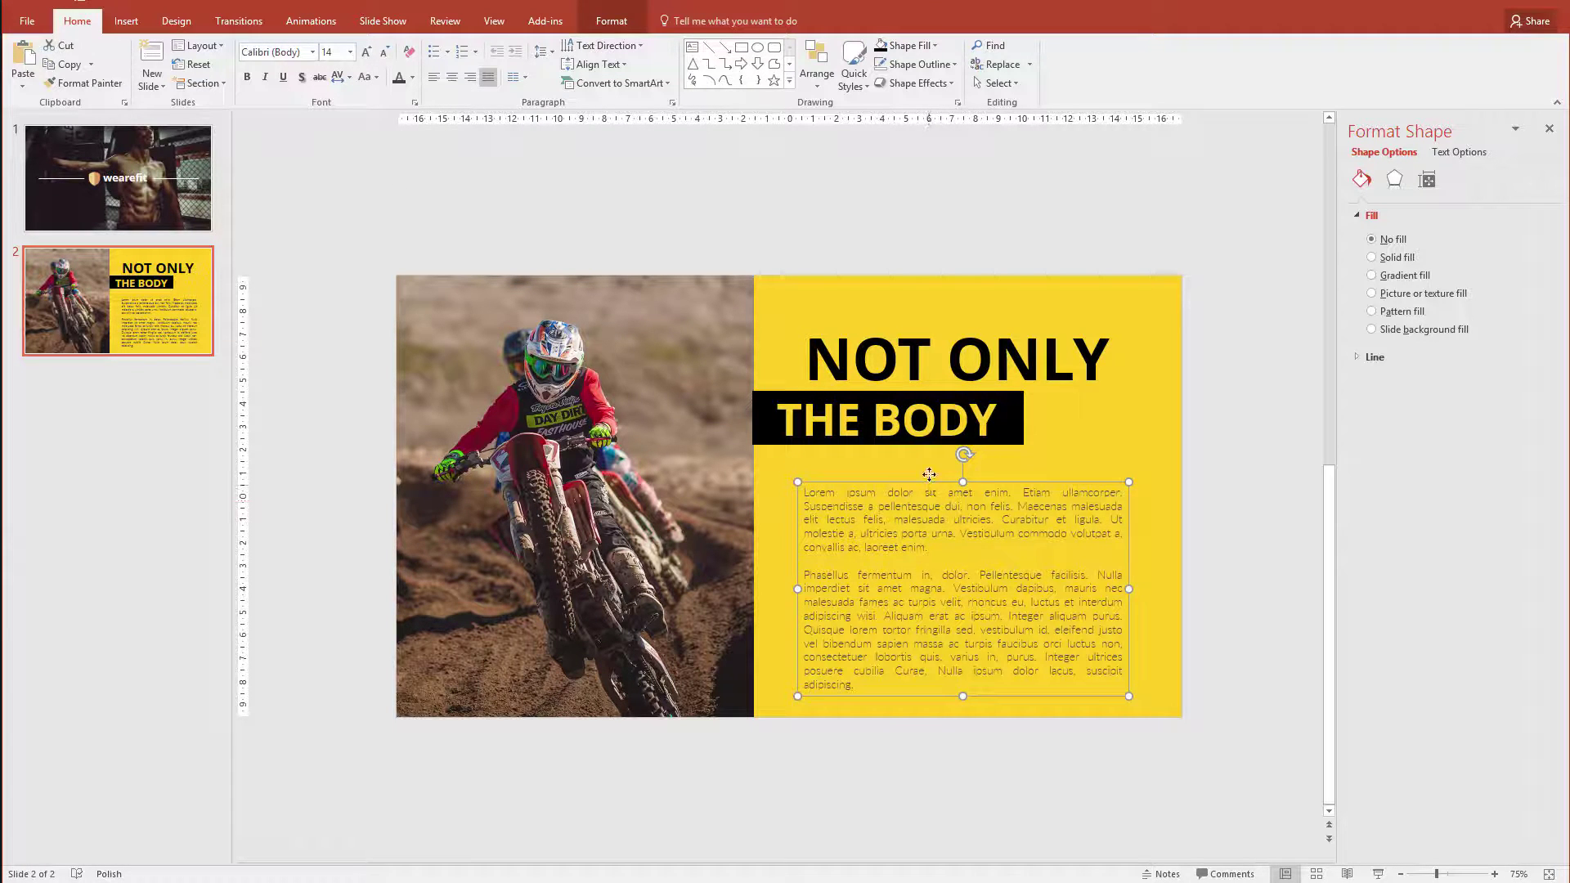
{"action": "left_click_drag", "start_coordinate": [929, 474], "coordinate": [930, 445]}
Nudge the title up and move the body text just beneath it.
{"action": "left_click", "coordinate": [1003, 387]}
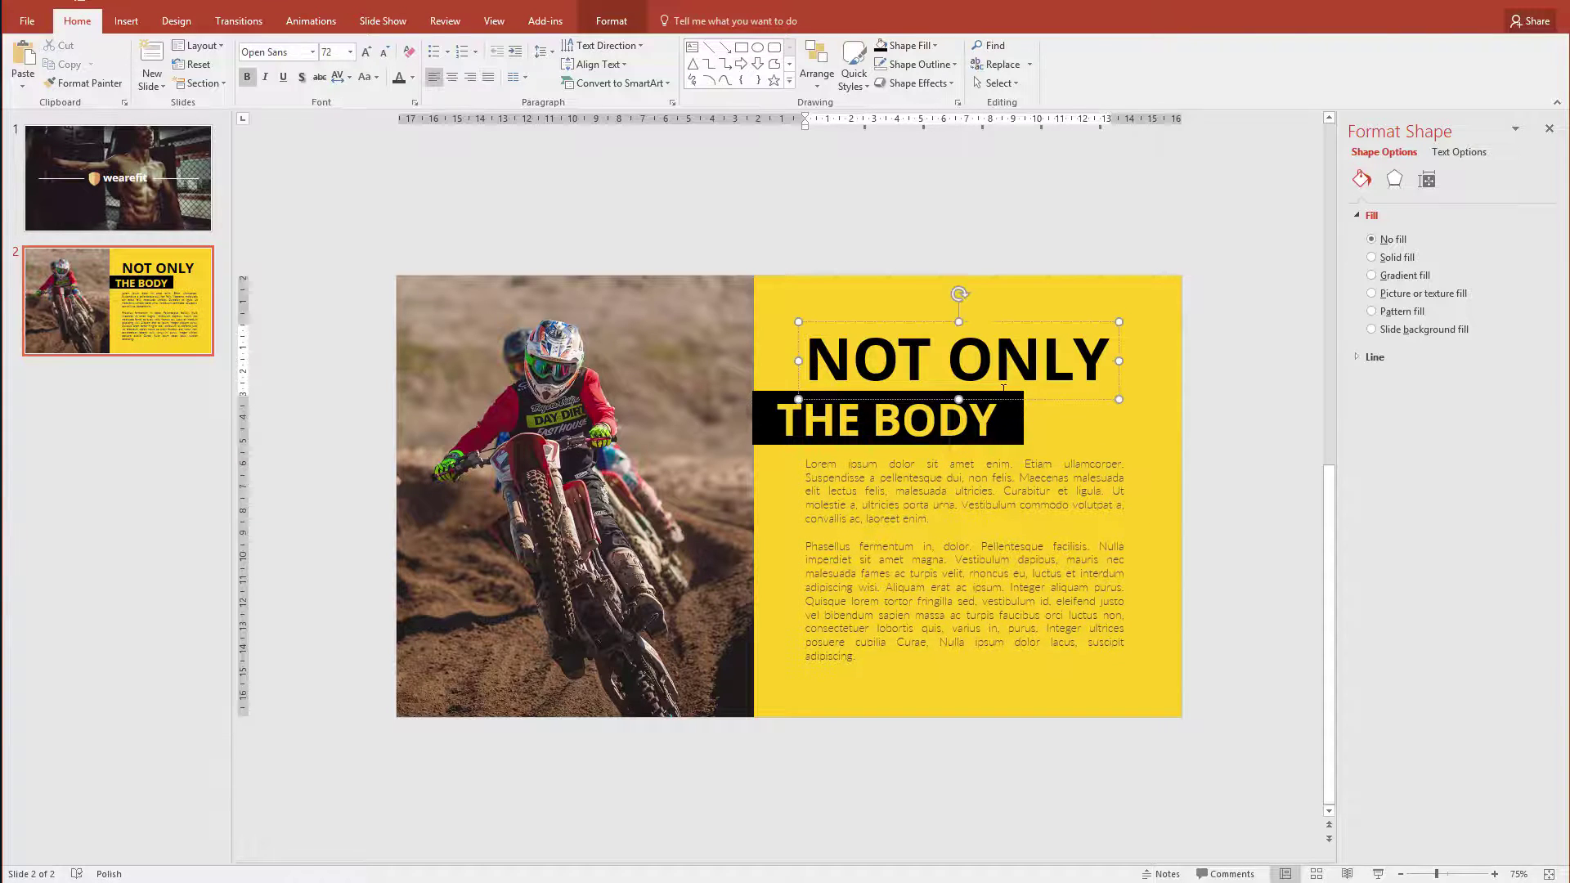
{"action": "left_click", "coordinate": [1022, 420], "text": "shift"}
{"action": "key", "text": "Up"}
{"action": "key", "text": "Up"}
{"action": "key", "text": "Up"}
{"action": "key", "text": "Up"}
{"action": "key", "text": "Up"}
{"action": "key", "text": "Up"}
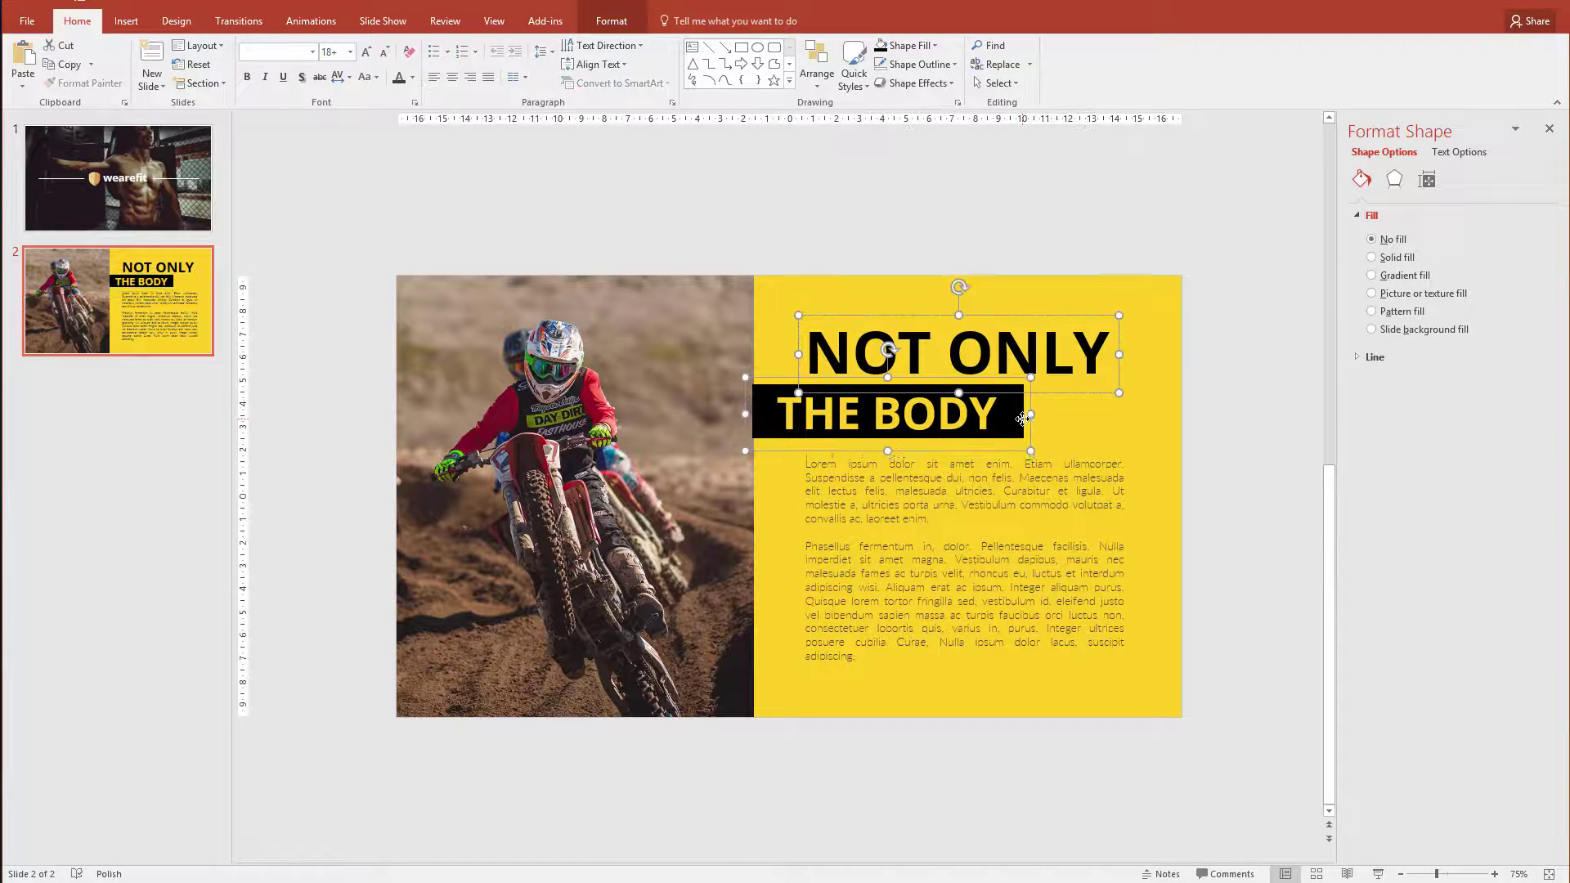
{"action": "key", "text": "Up"}
{"action": "key", "text": "Up"}
{"action": "key", "text": "Up"}
{"action": "key", "text": "Up"}
{"action": "key", "text": "Up"}
{"action": "key", "text": "Up"}
{"action": "key", "text": "Up"}
{"action": "key", "text": "Up"}
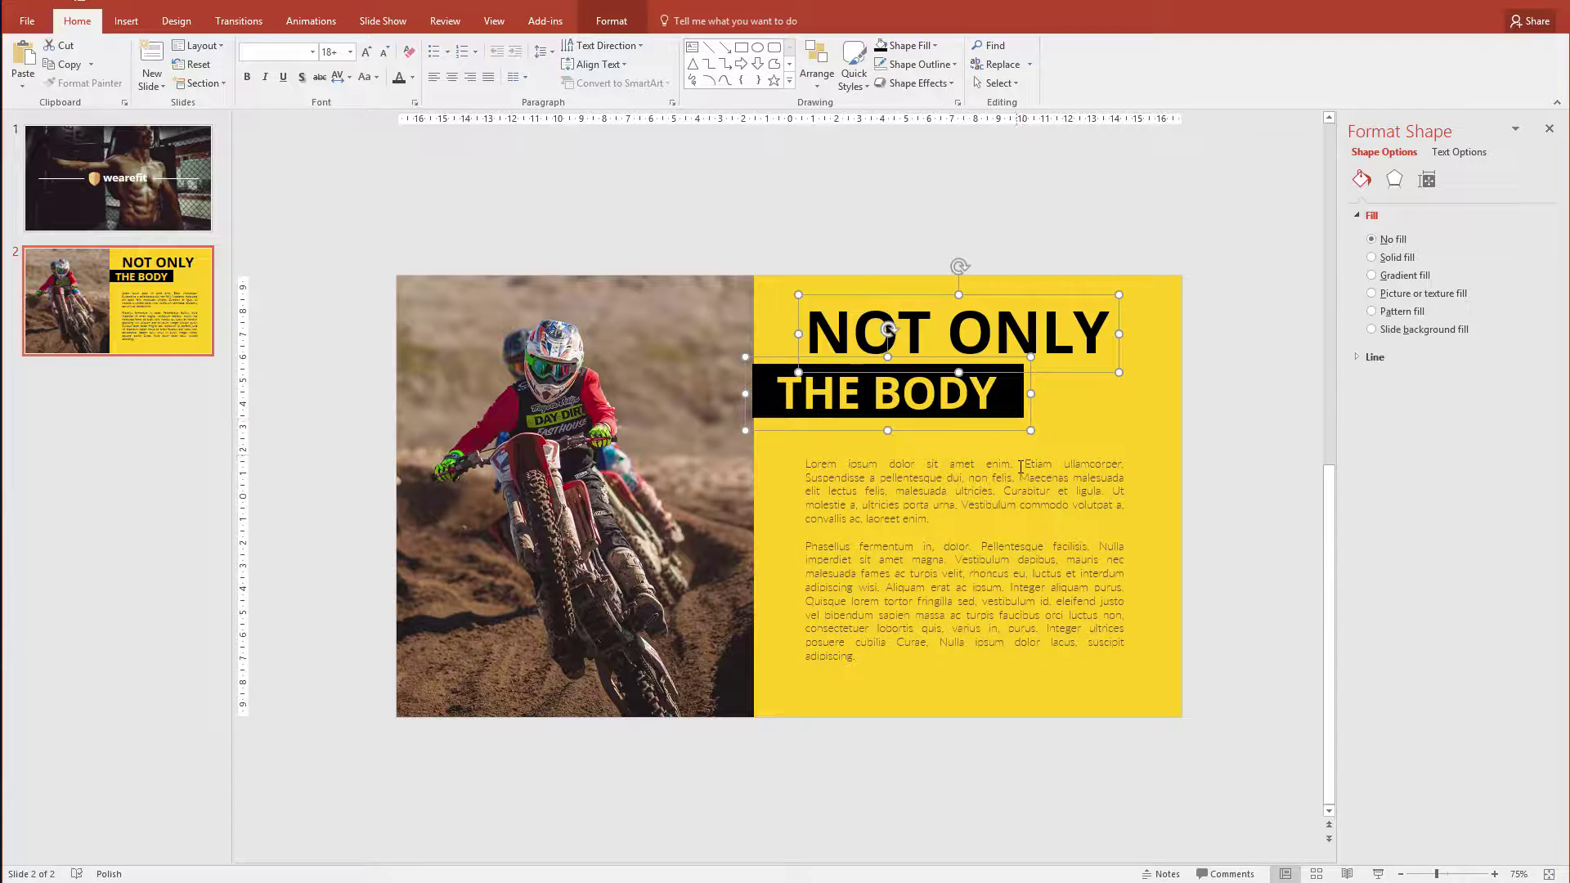
{"action": "left_click", "coordinate": [1017, 452]}
{"action": "left_click_drag", "start_coordinate": [1016, 452], "coordinate": [1012, 433]}
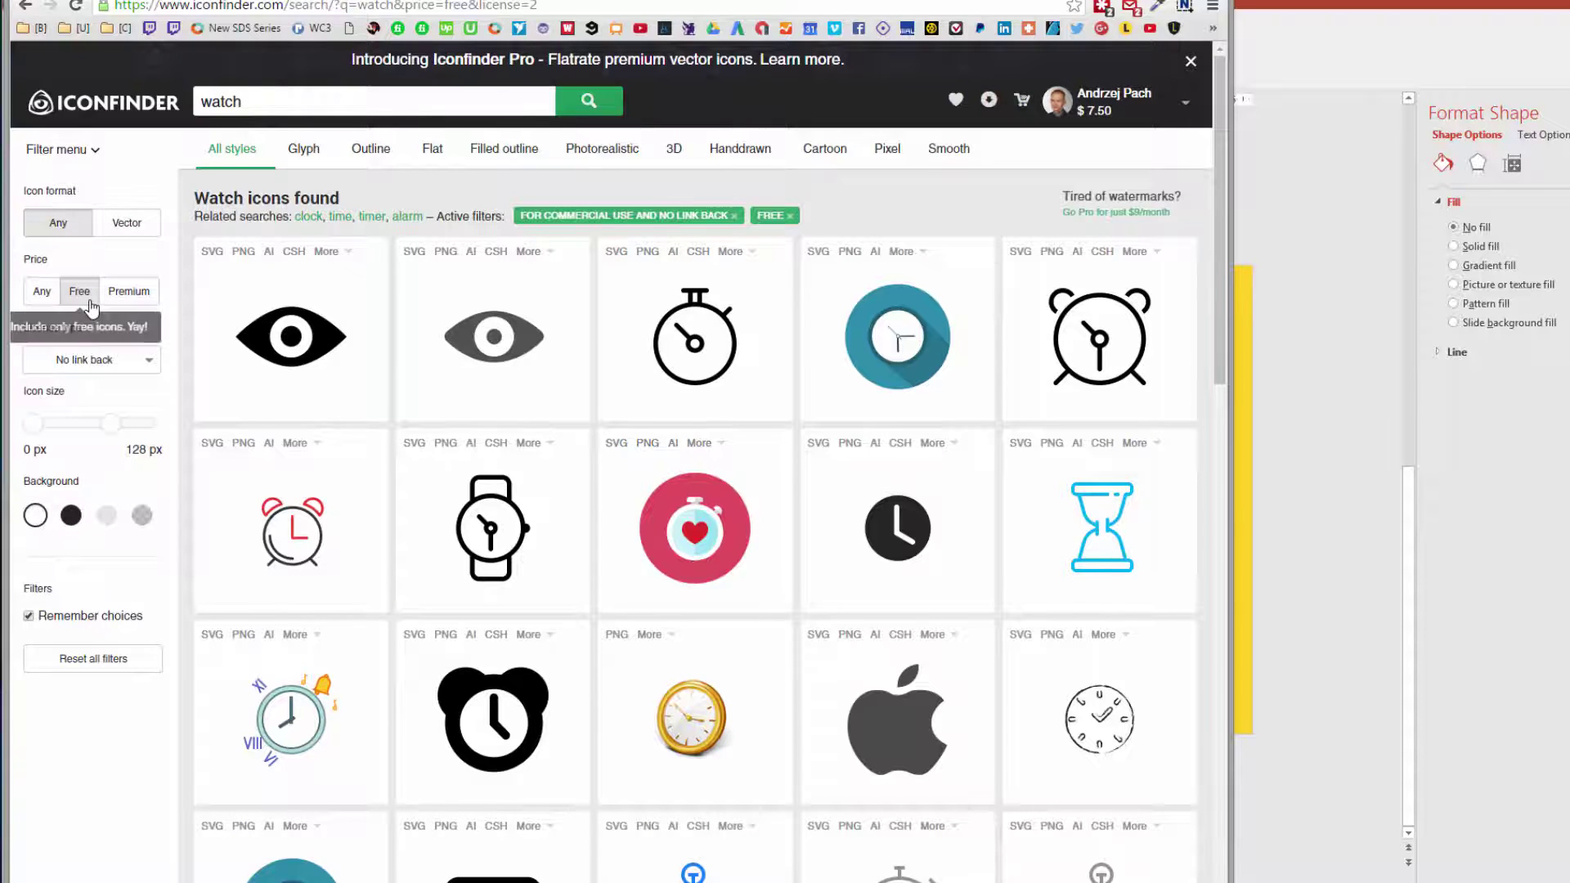
Keep the No link back license filter and open the stopwatch icon's detail page.
{"action": "left_click", "coordinate": [129, 367]}
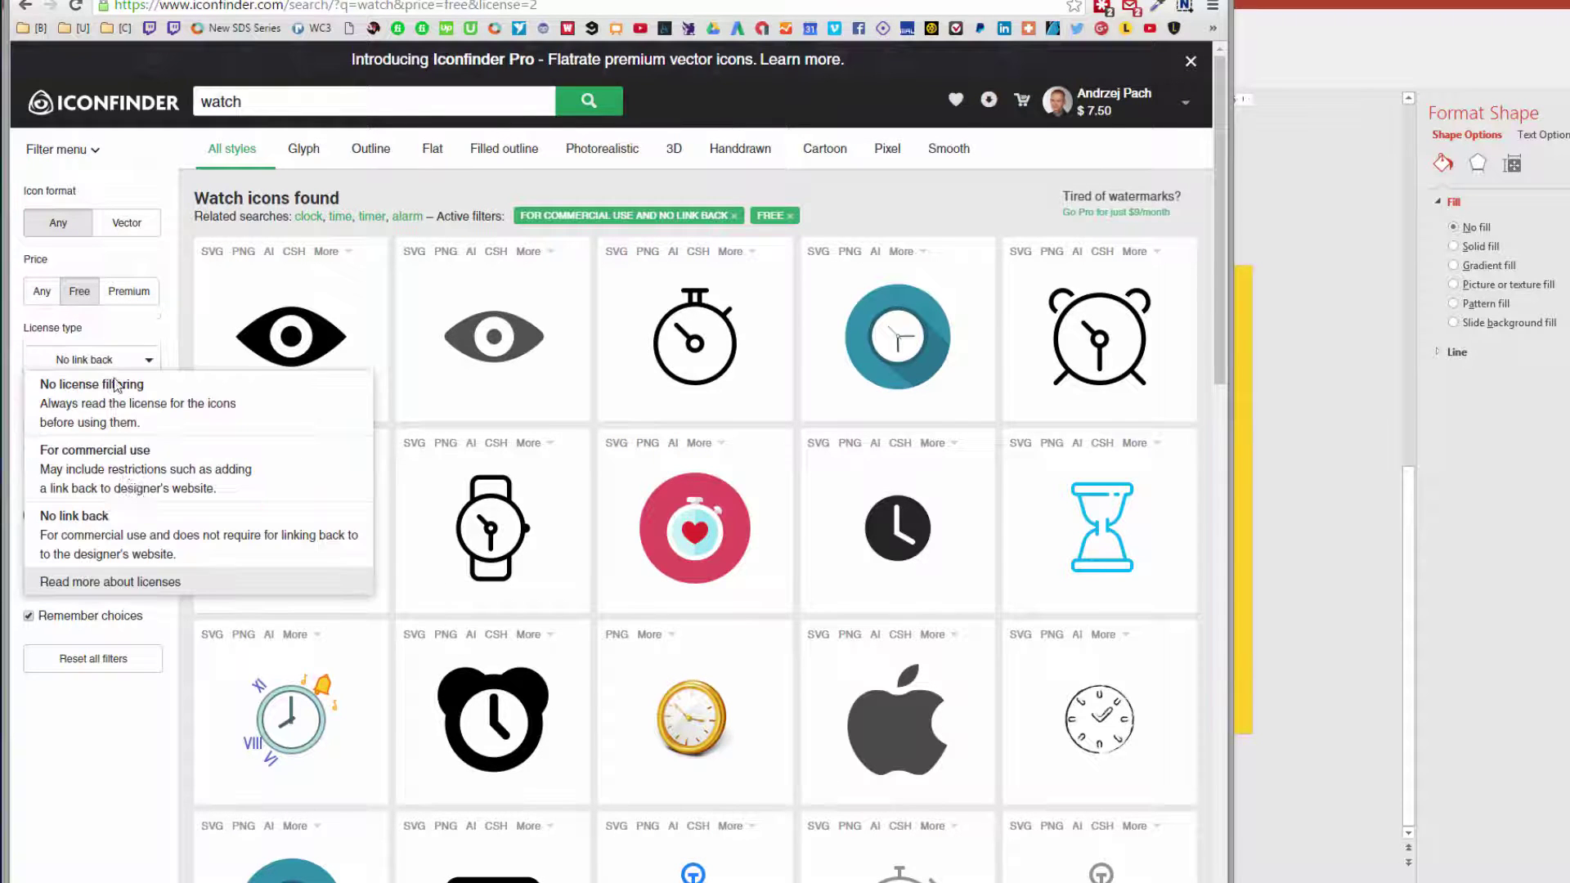
{"action": "left_click", "coordinate": [119, 542]}
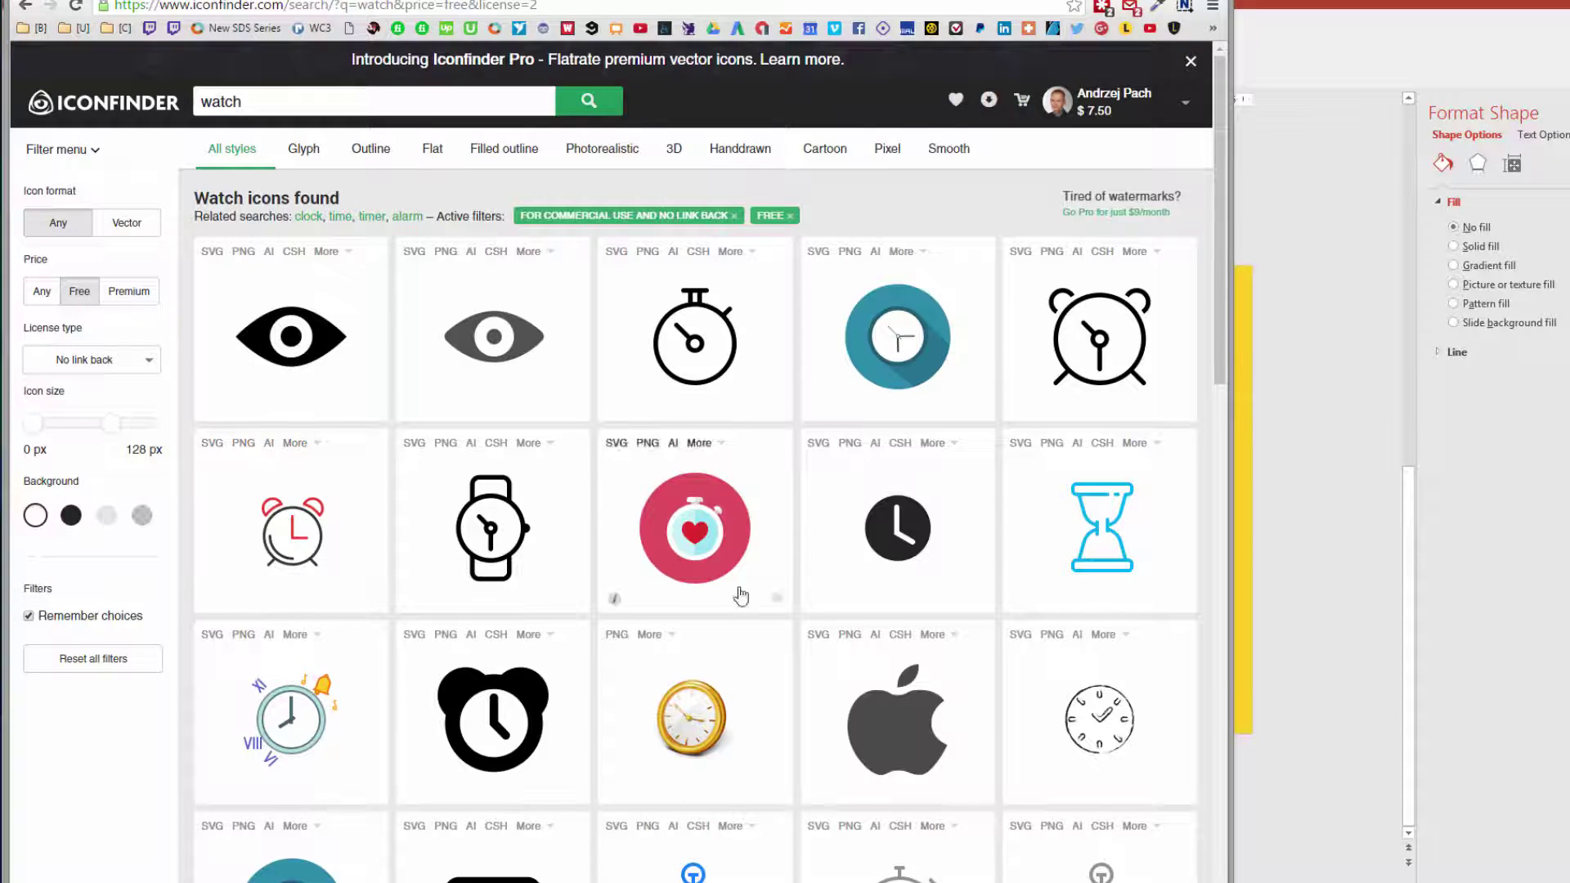
{"action": "left_click", "coordinate": [699, 351]}
{"action": "scroll", "coordinate": [429, 573], "scroll_direction": "down", "scroll_amount": 3}
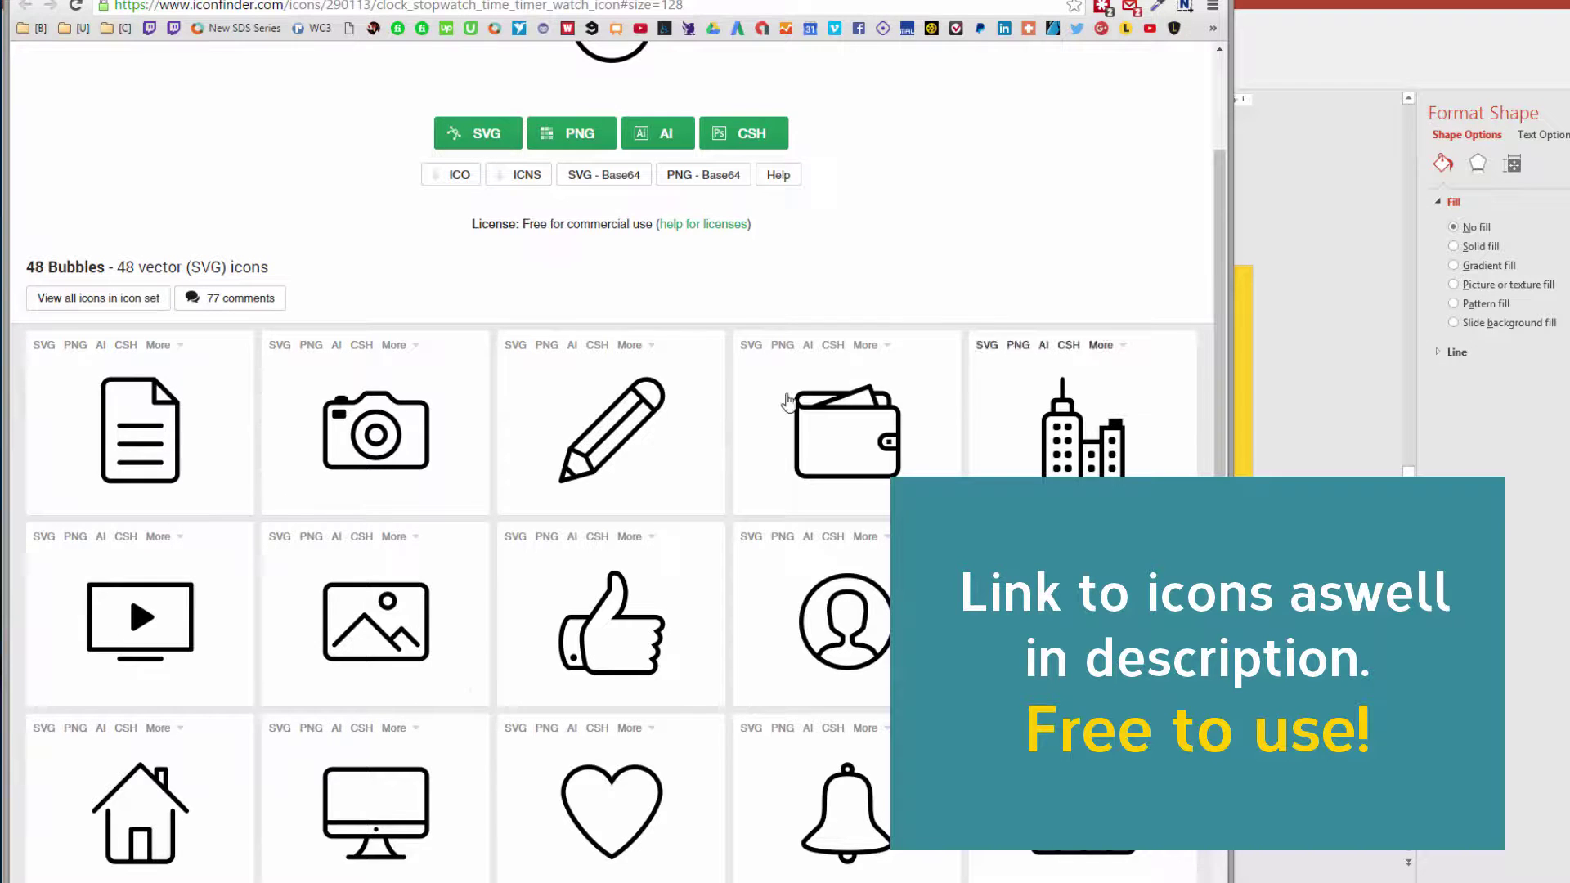
{"action": "scroll", "coordinate": [404, 547], "scroll_direction": "down", "scroll_amount": 5}
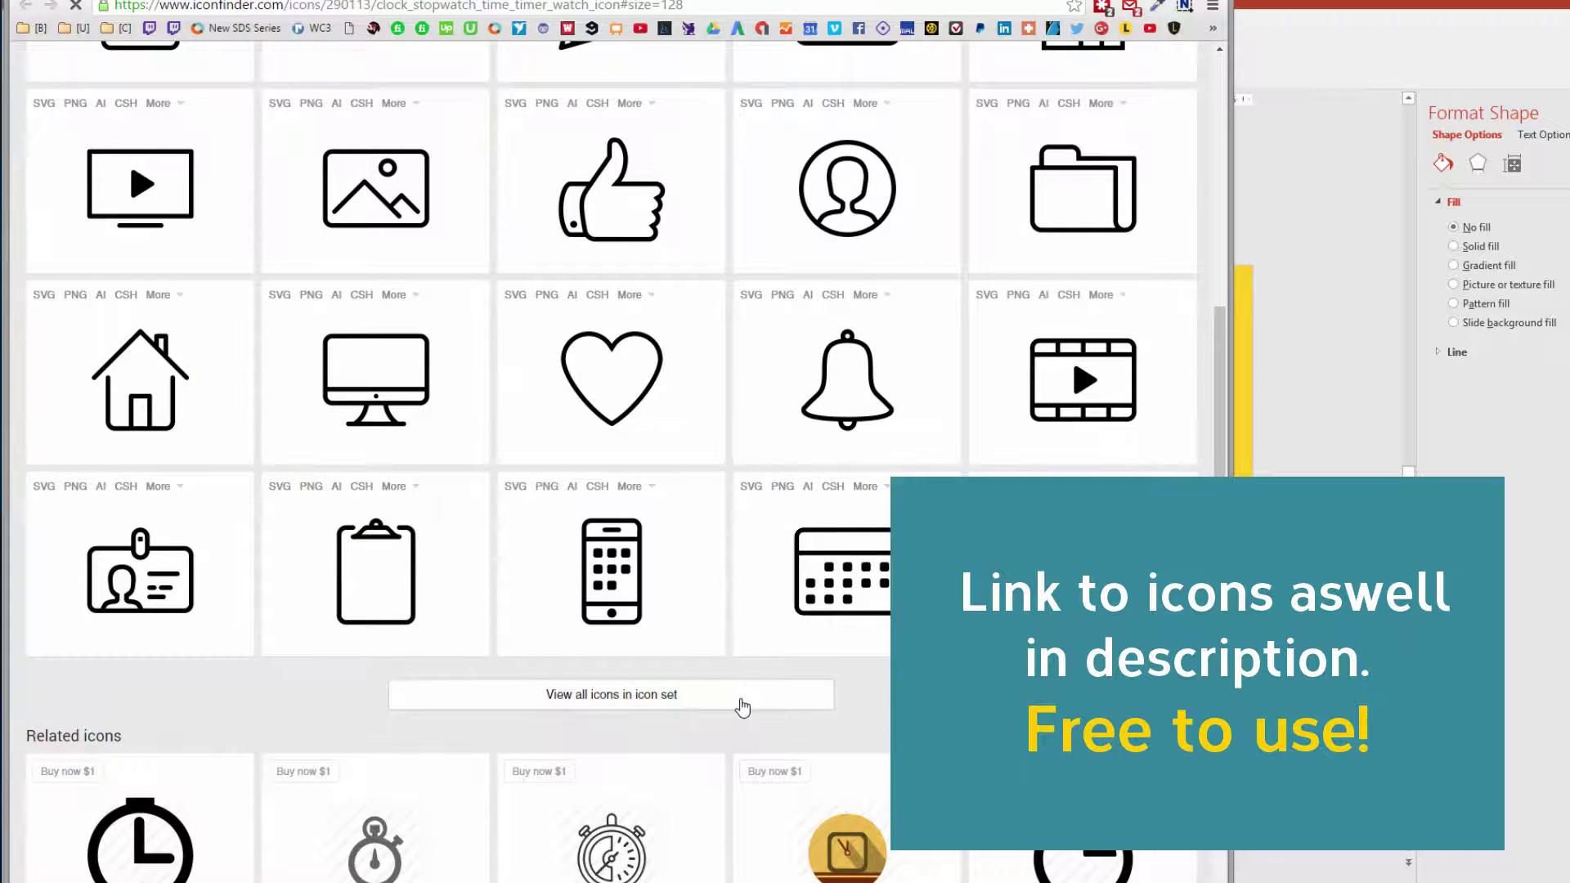
Open the full 48 Bubbles icon set and scroll to its last row of icons.
{"action": "left_click", "coordinate": [743, 708]}
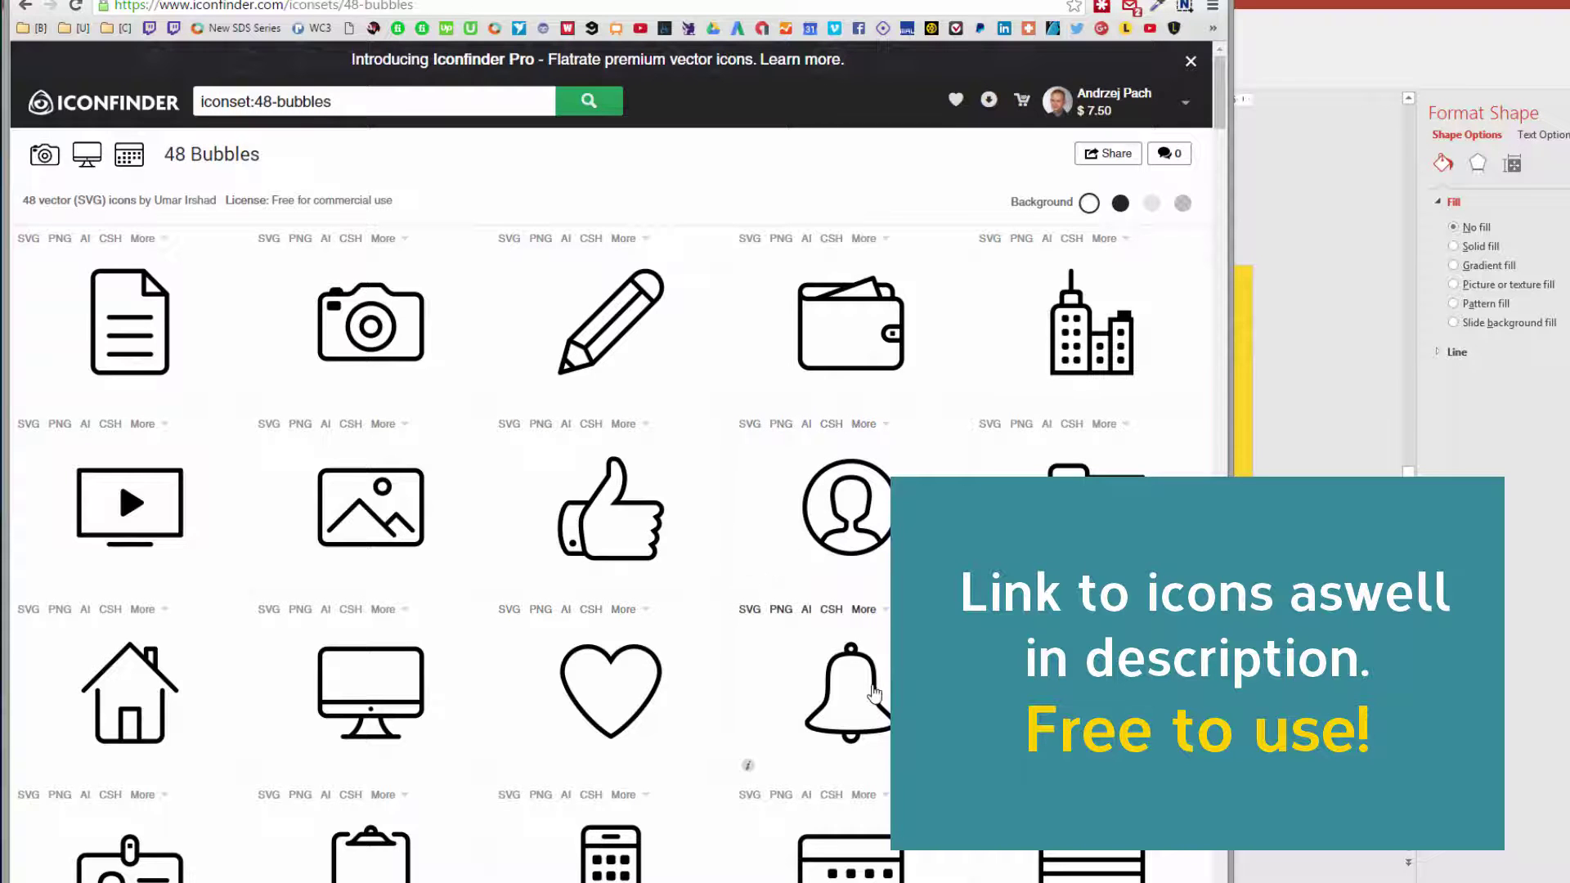
{"action": "scroll", "coordinate": [796, 739], "scroll_direction": "down", "scroll_amount": 8}
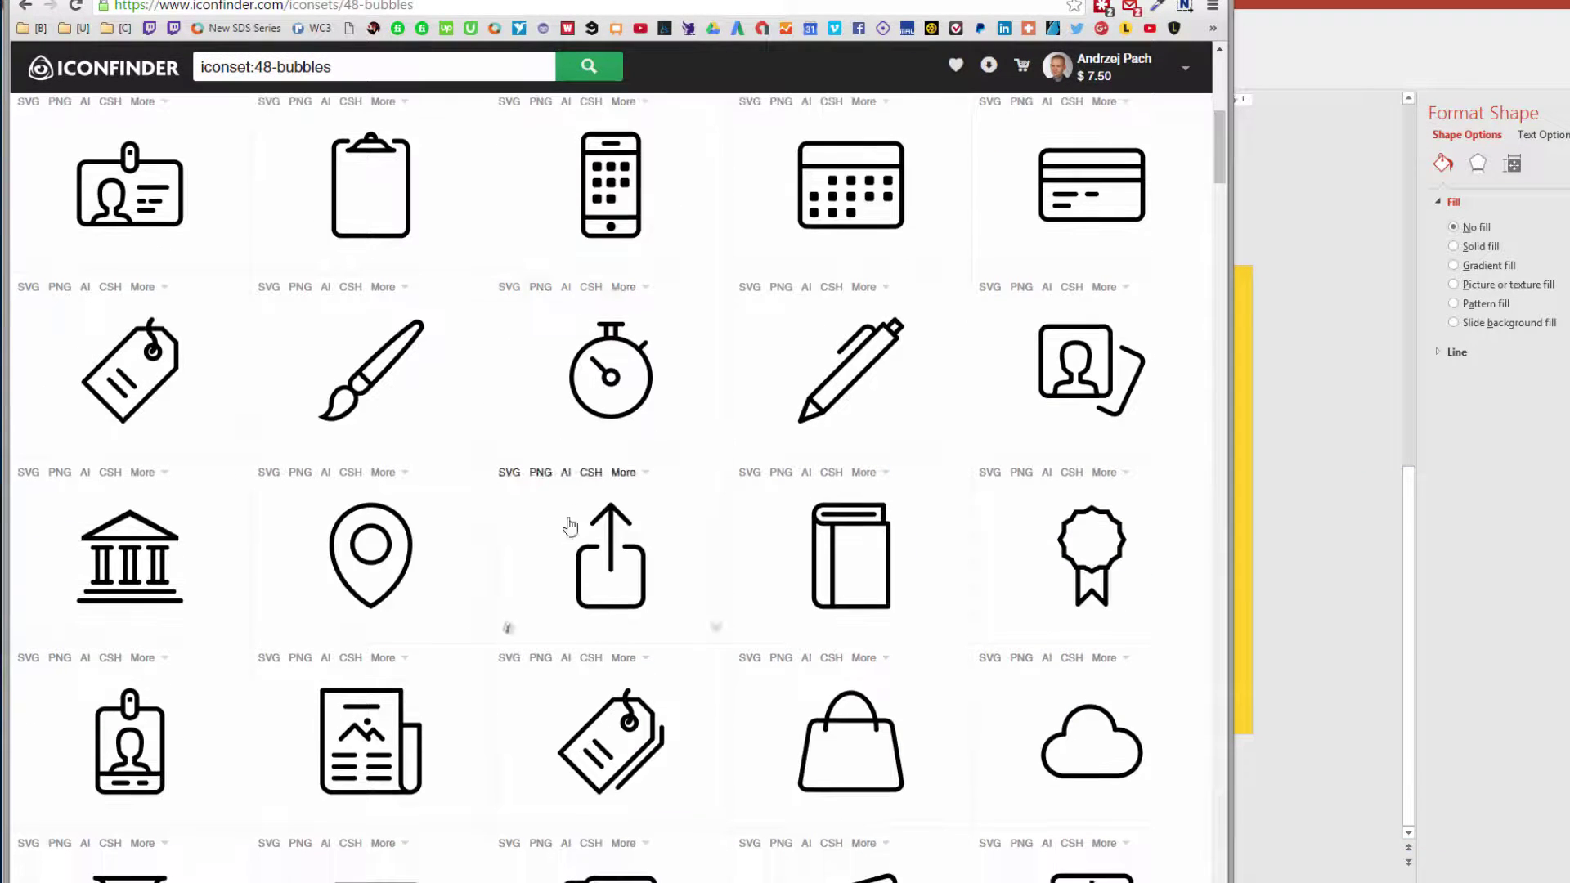
{"action": "scroll", "coordinate": [646, 622], "scroll_direction": "down", "scroll_amount": 4}
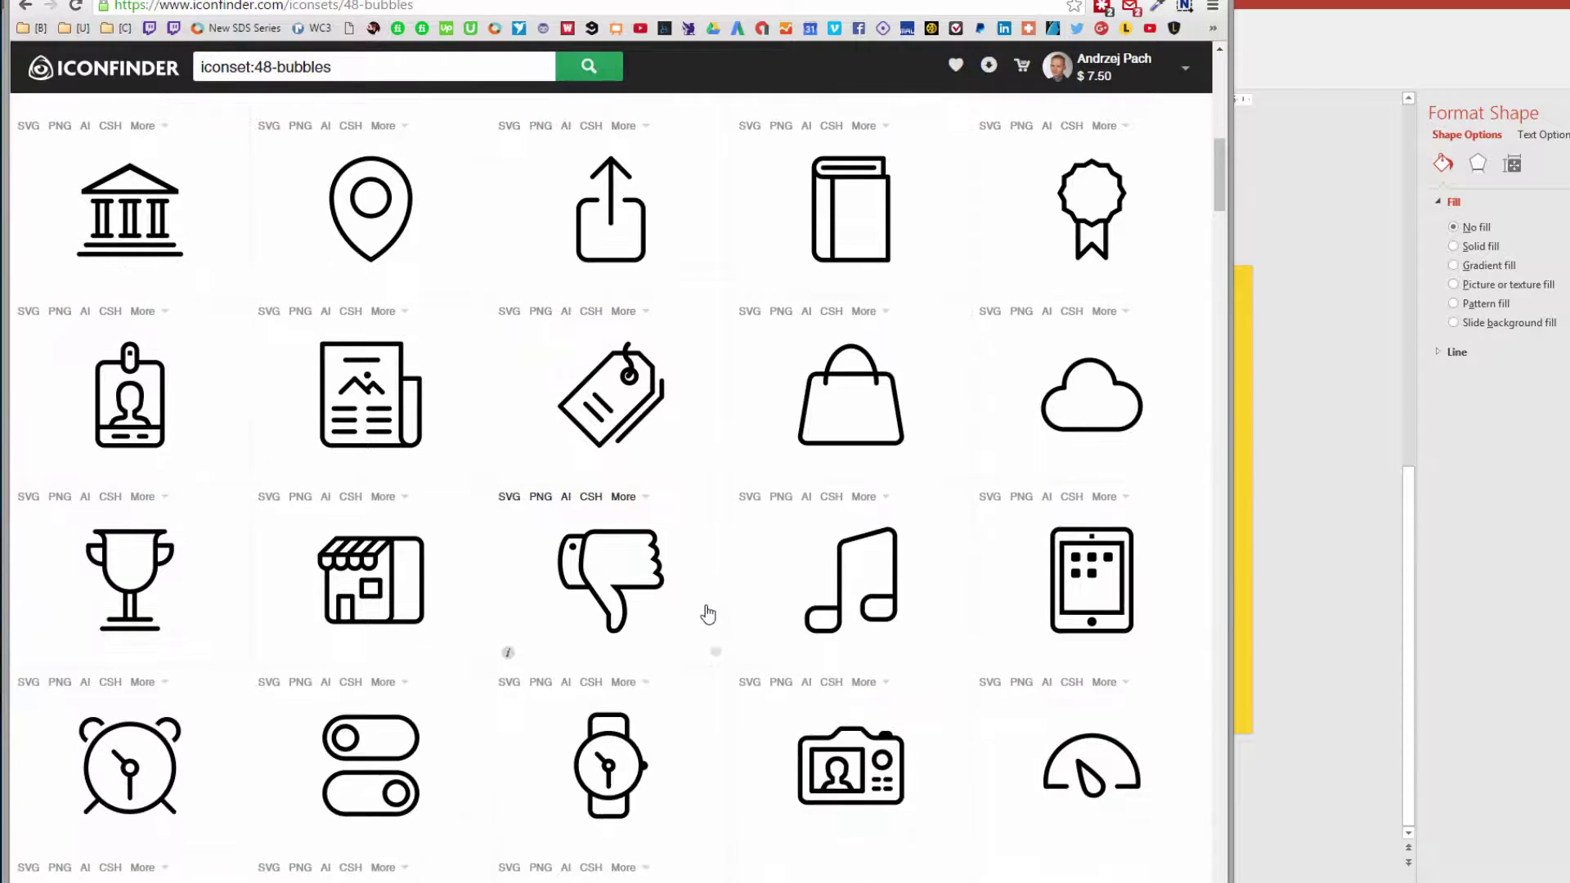
{"action": "scroll", "coordinate": [708, 613], "scroll_direction": "down", "scroll_amount": 3}
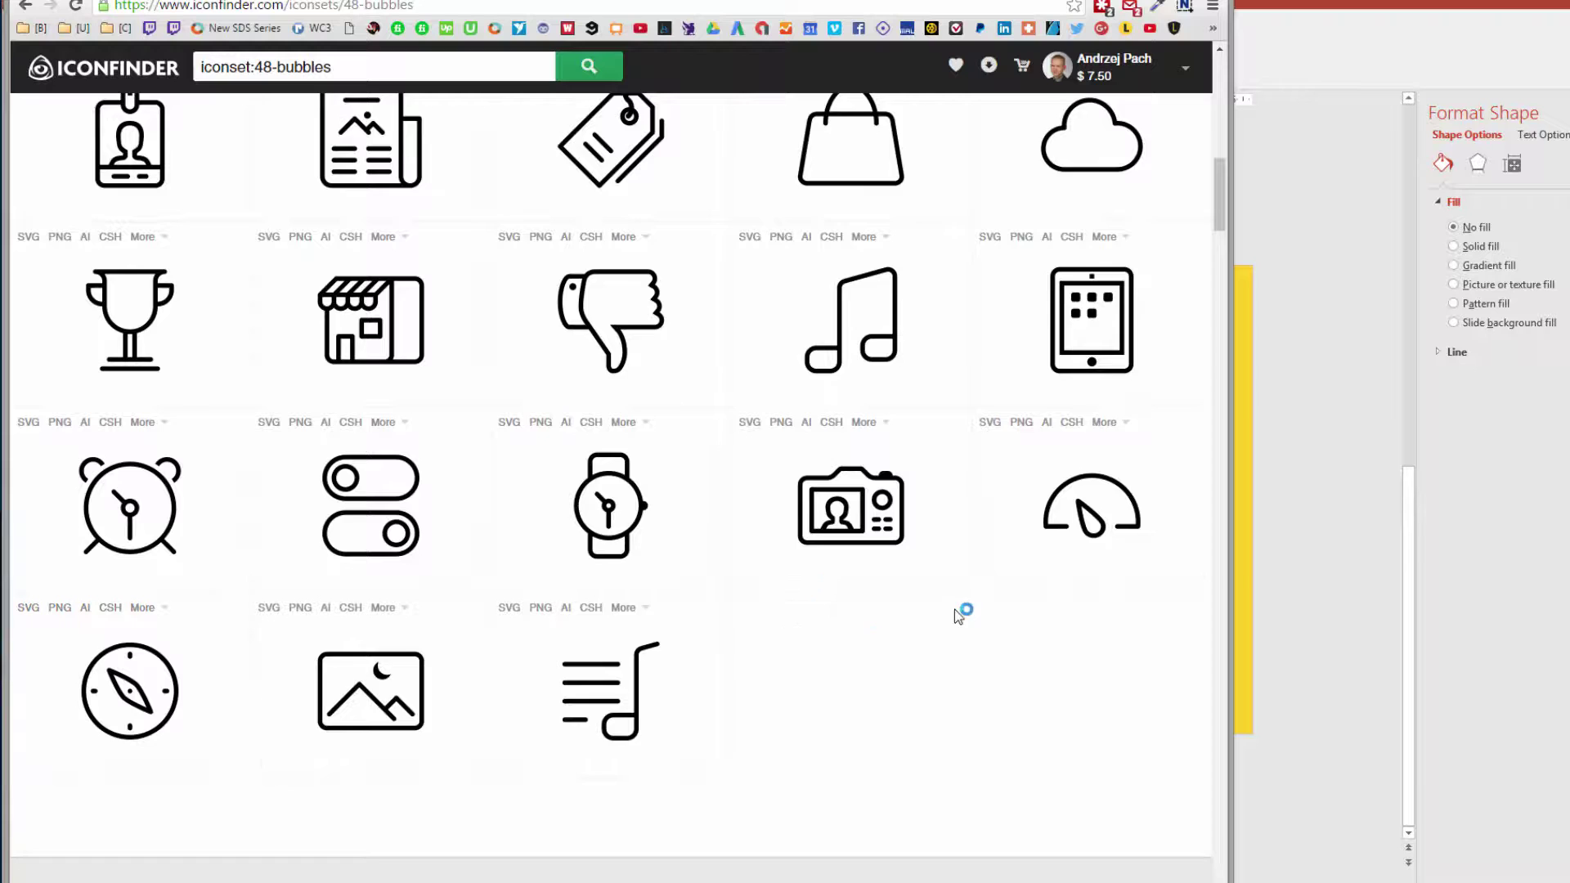
{"action": "scroll", "coordinate": [956, 610], "scroll_direction": "up", "scroll_amount": 6}
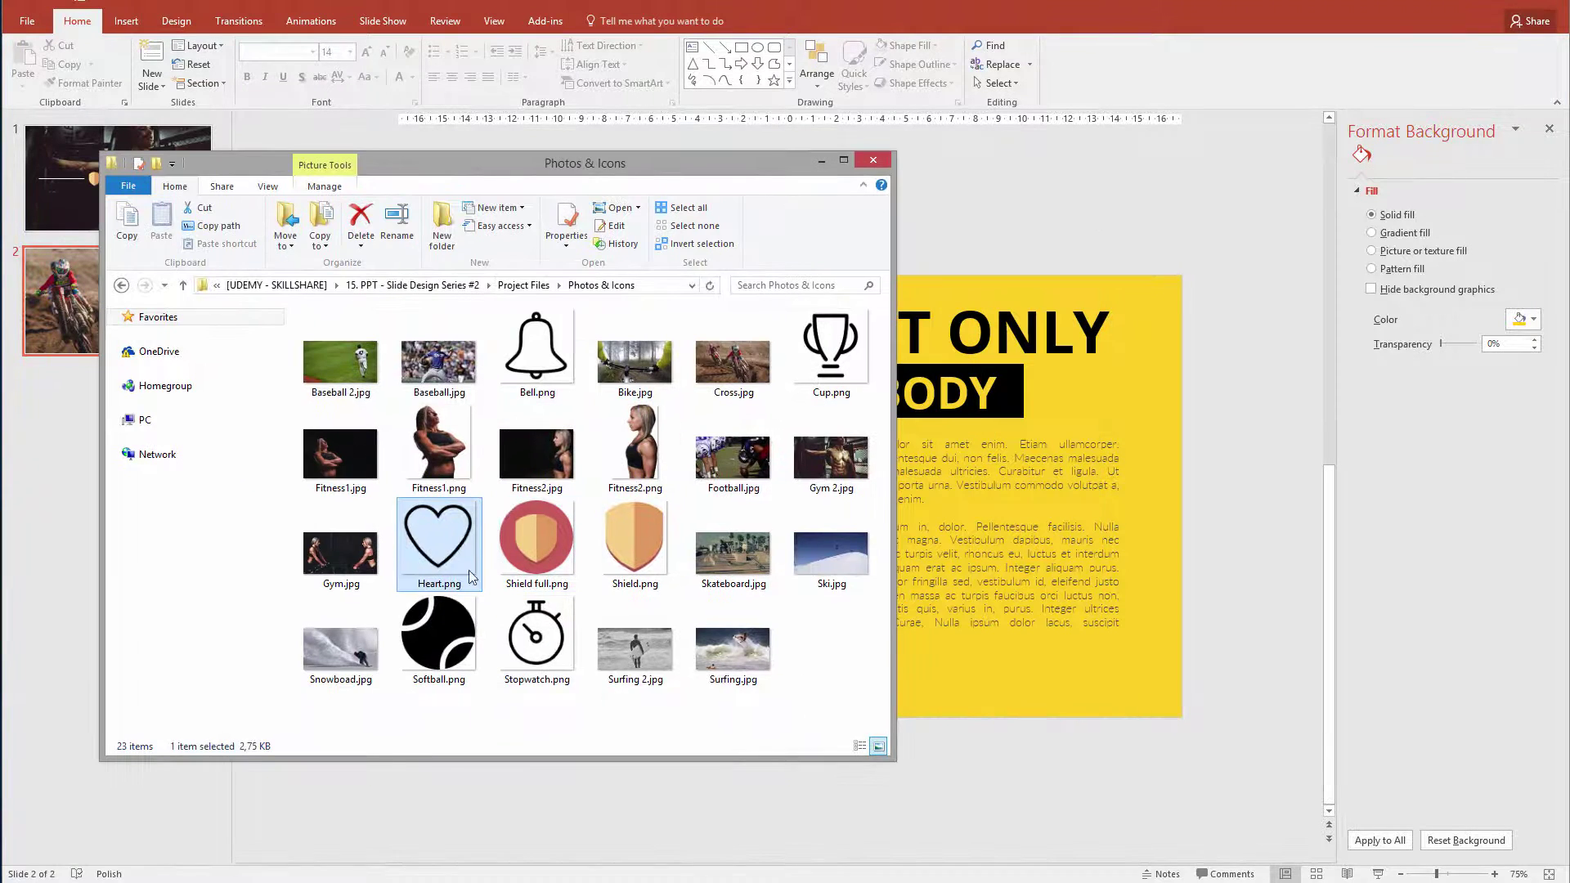
Drag Heart.png, Stopwatch.png and Bell.png from Explorer onto the slide.
{"action": "left_click", "coordinate": [537, 638], "text": "ctrl"}
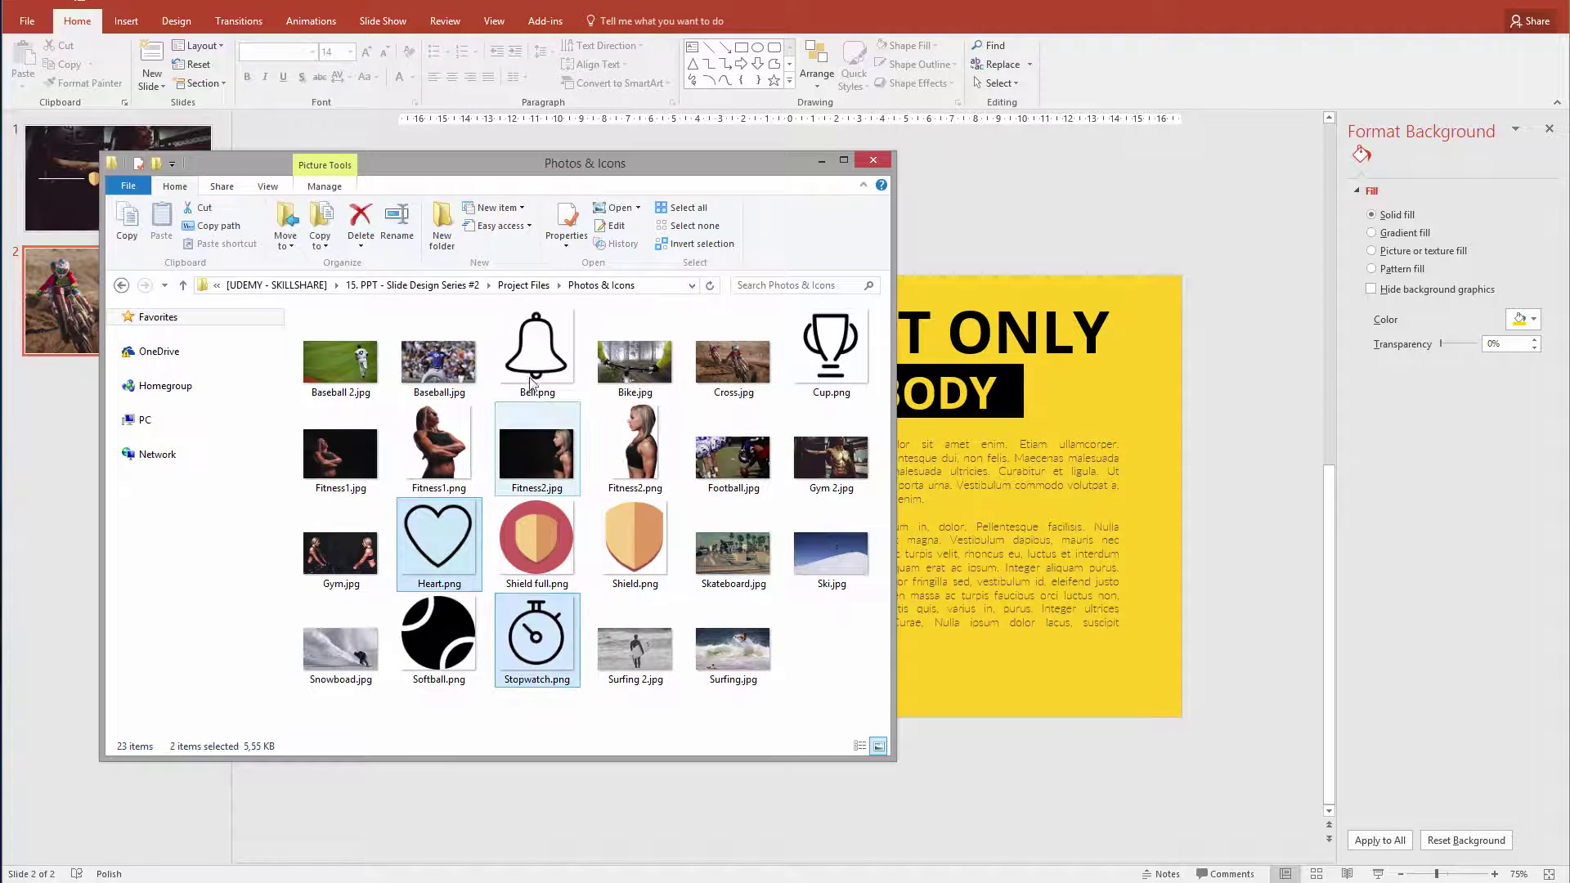
{"action": "left_click", "coordinate": [539, 352], "text": "ctrl"}
{"action": "left_click_drag", "start_coordinate": [542, 358], "coordinate": [1024, 711]}
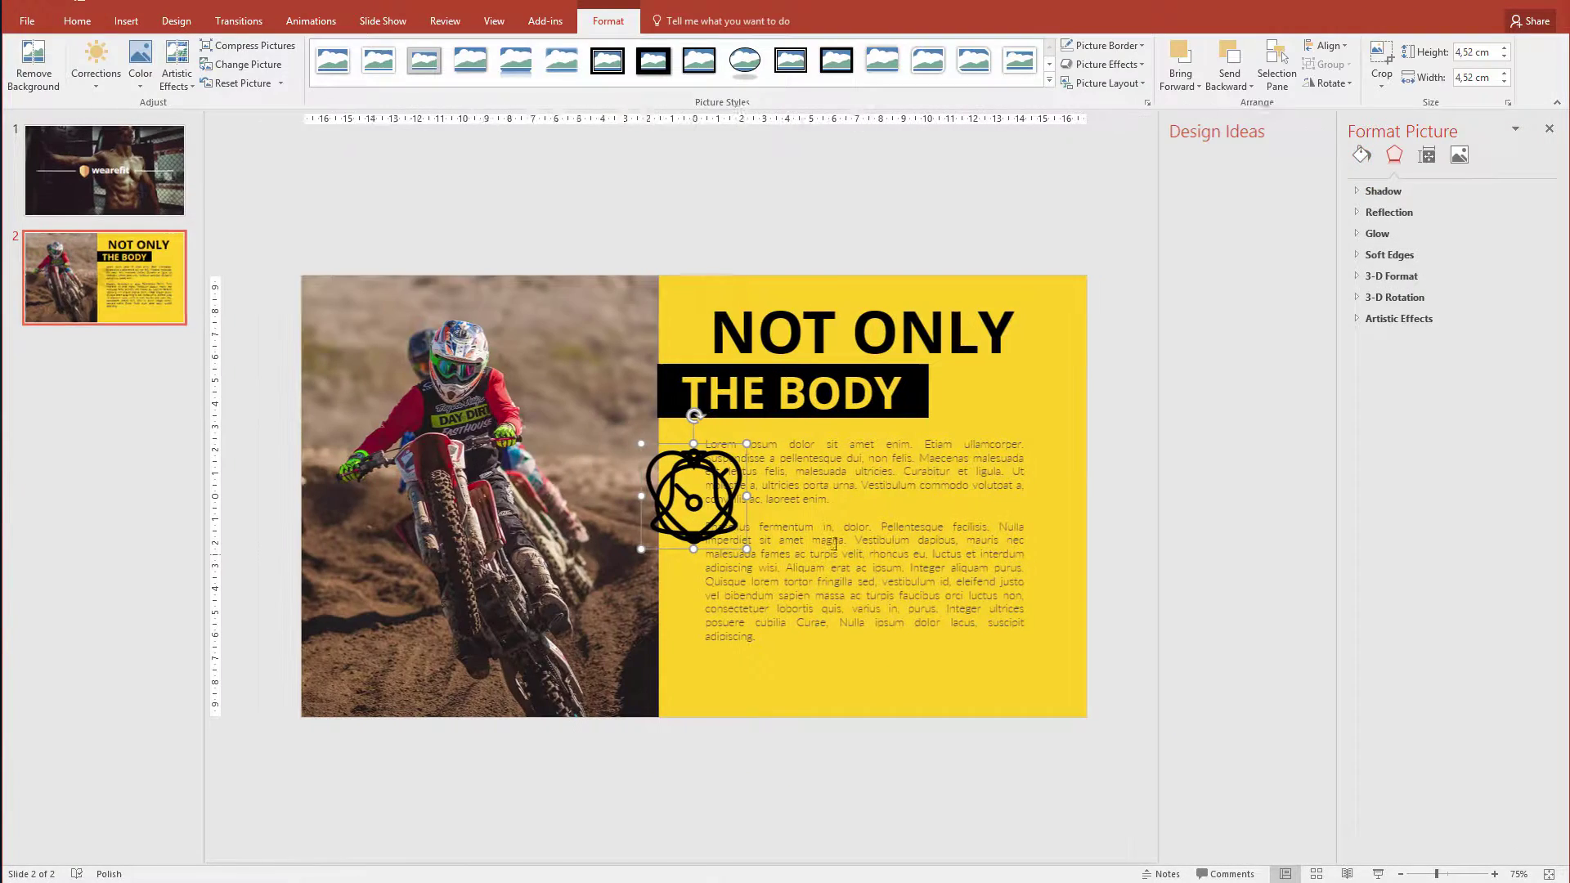
{"action": "key", "text": "alt"}
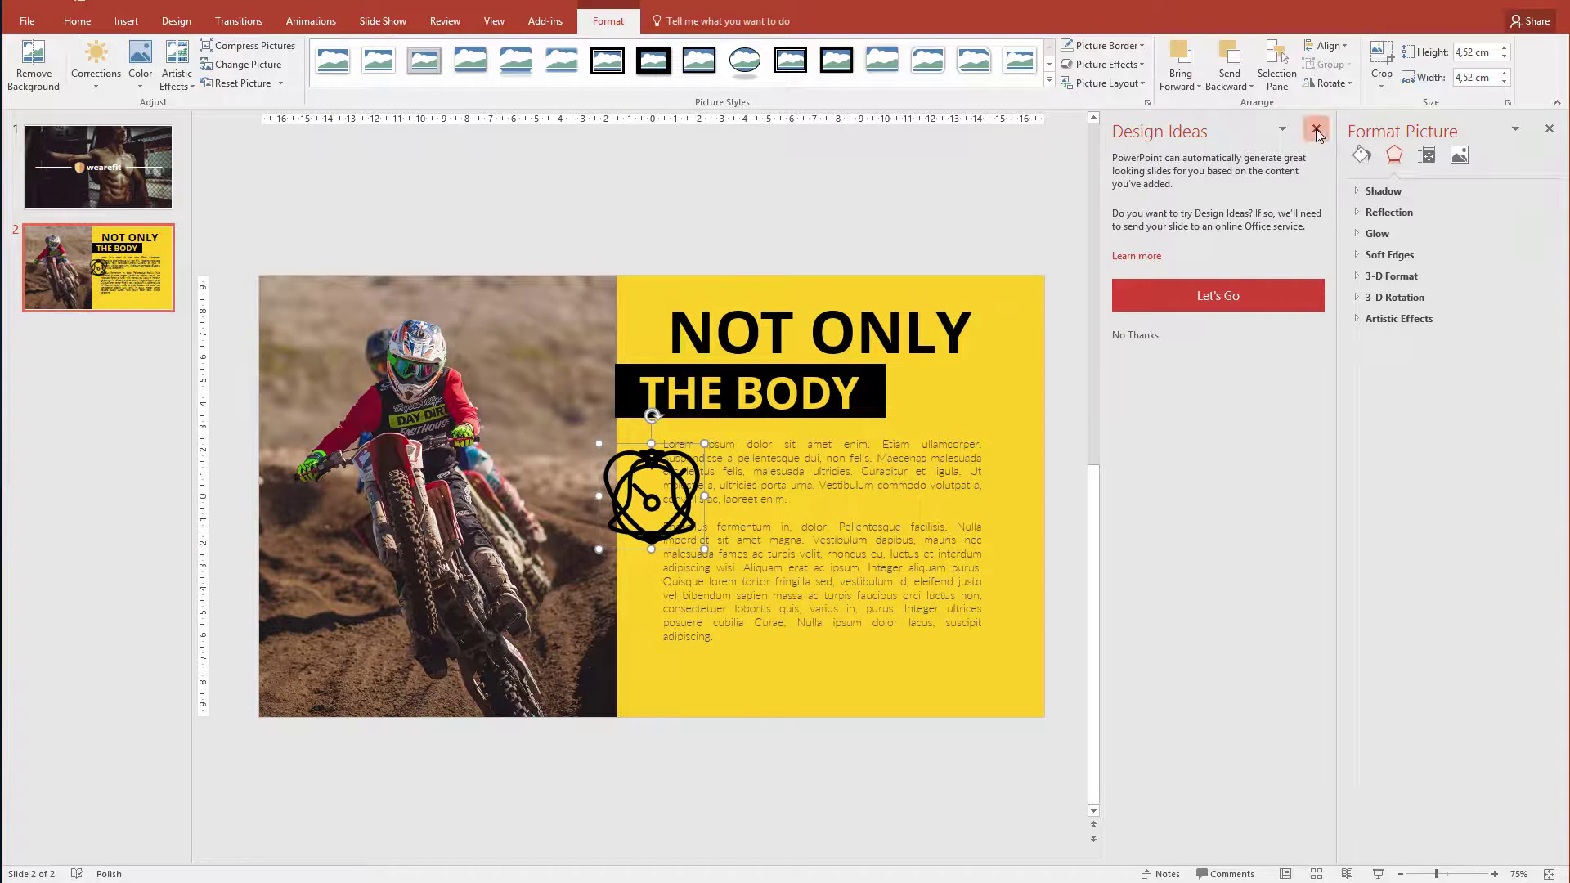
Close Design Ideas, shrink the icons to 2.26 cm and line them up along the panel bottom.
{"action": "left_click", "coordinate": [1316, 129]}
{"action": "left_click_drag", "start_coordinate": [812, 525], "coordinate": [861, 689]}
{"action": "left_click", "coordinate": [914, 748]}
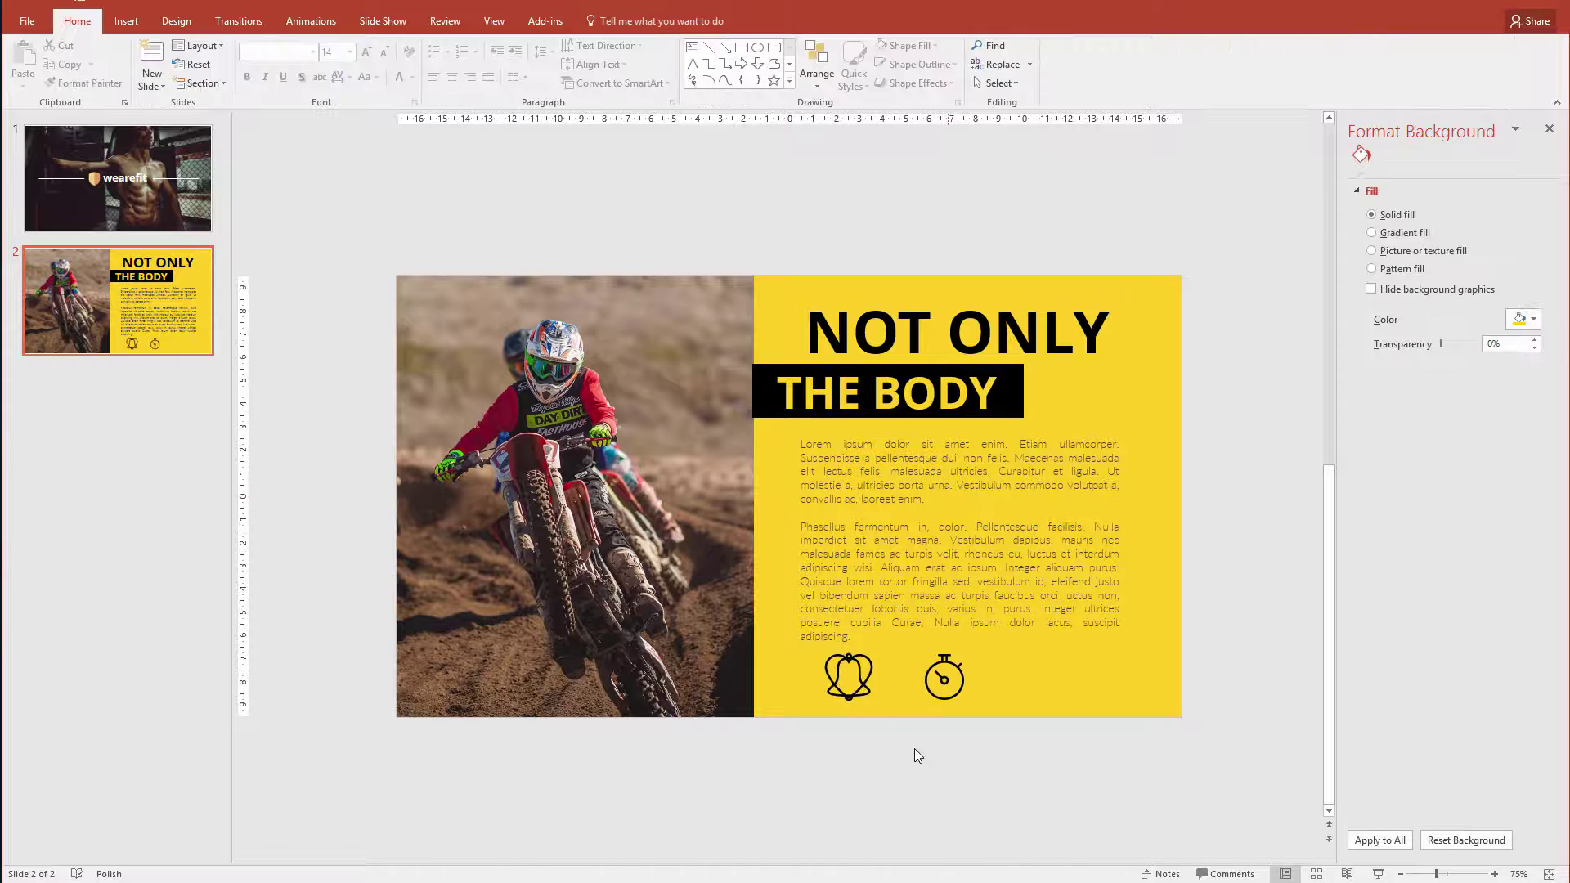
{"action": "left_click_drag", "start_coordinate": [850, 672], "coordinate": [1056, 677]}
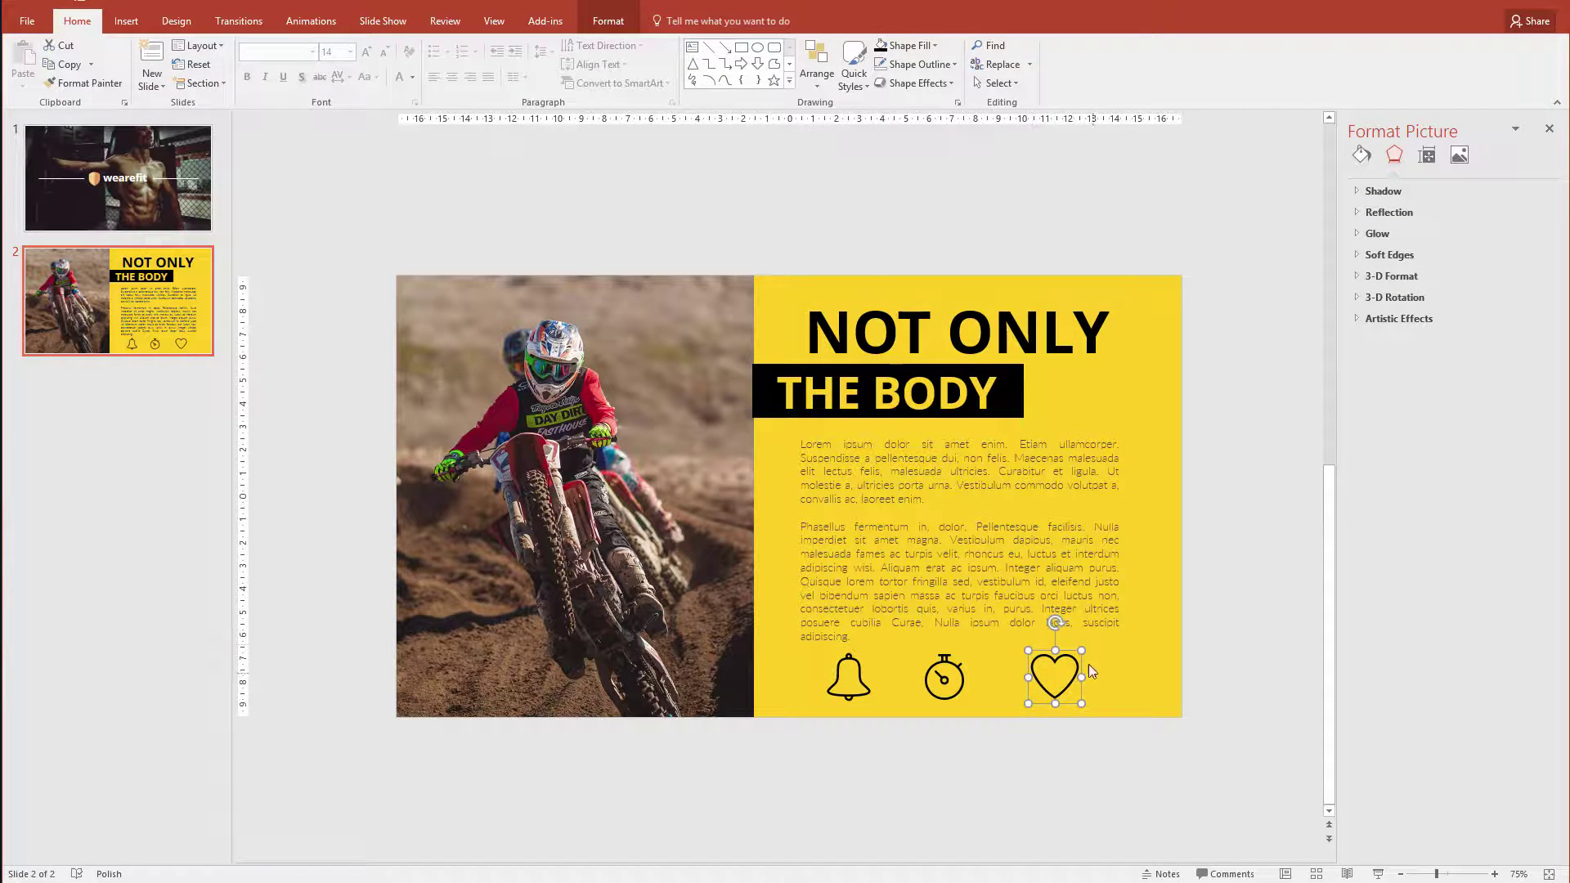
Draw a straight line from the Shapes gallery between the stopwatch and heart.
{"action": "left_click", "coordinate": [125, 21]}
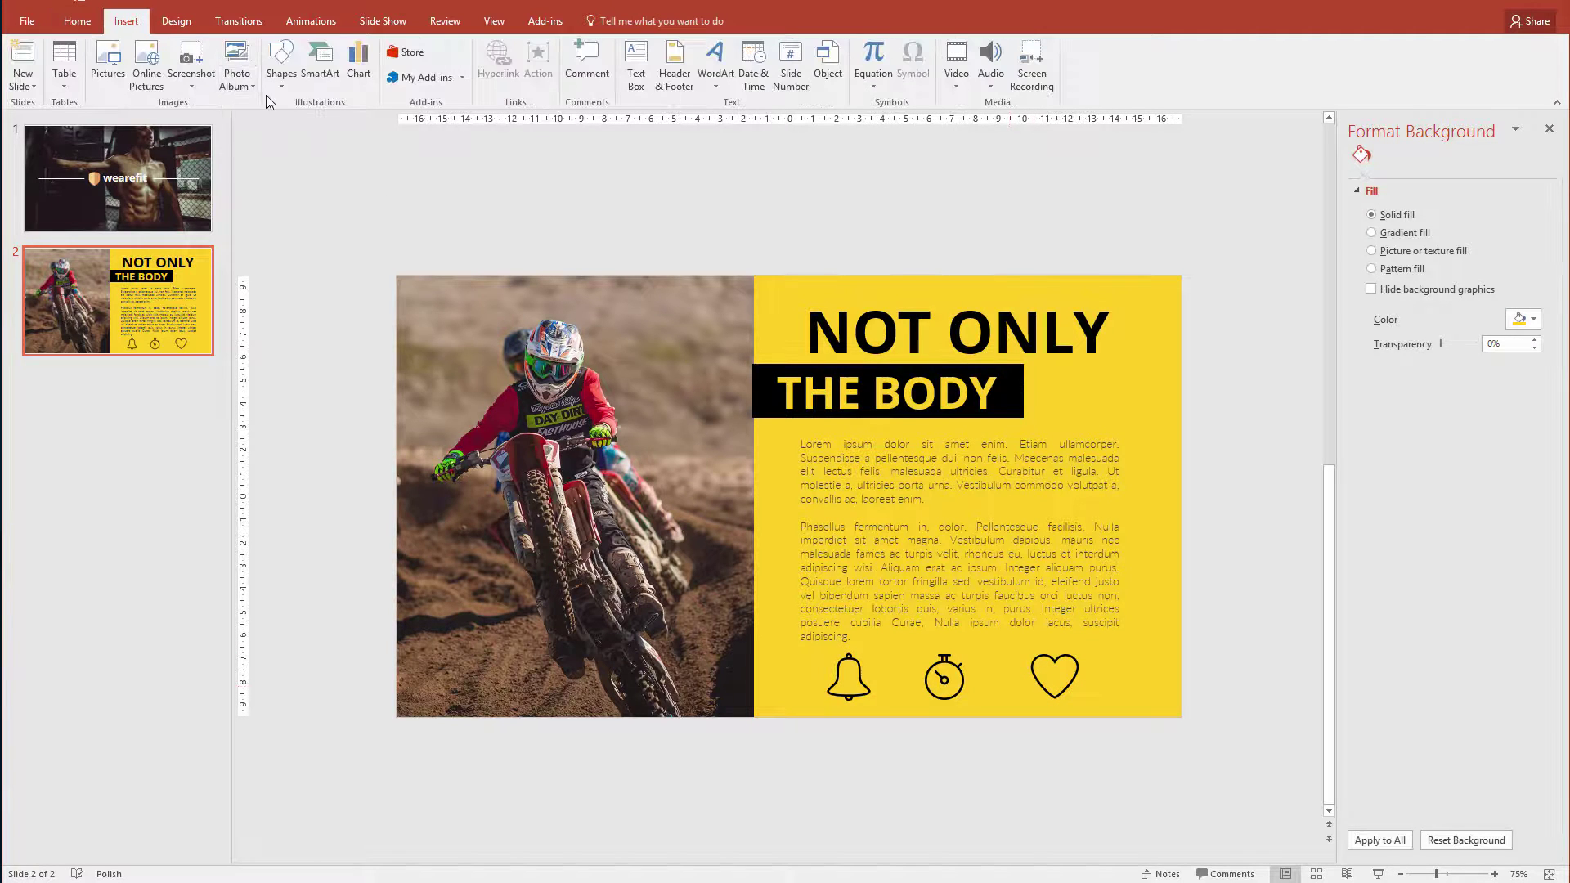
{"action": "left_click", "coordinate": [280, 63]}
{"action": "left_click", "coordinate": [307, 124]}
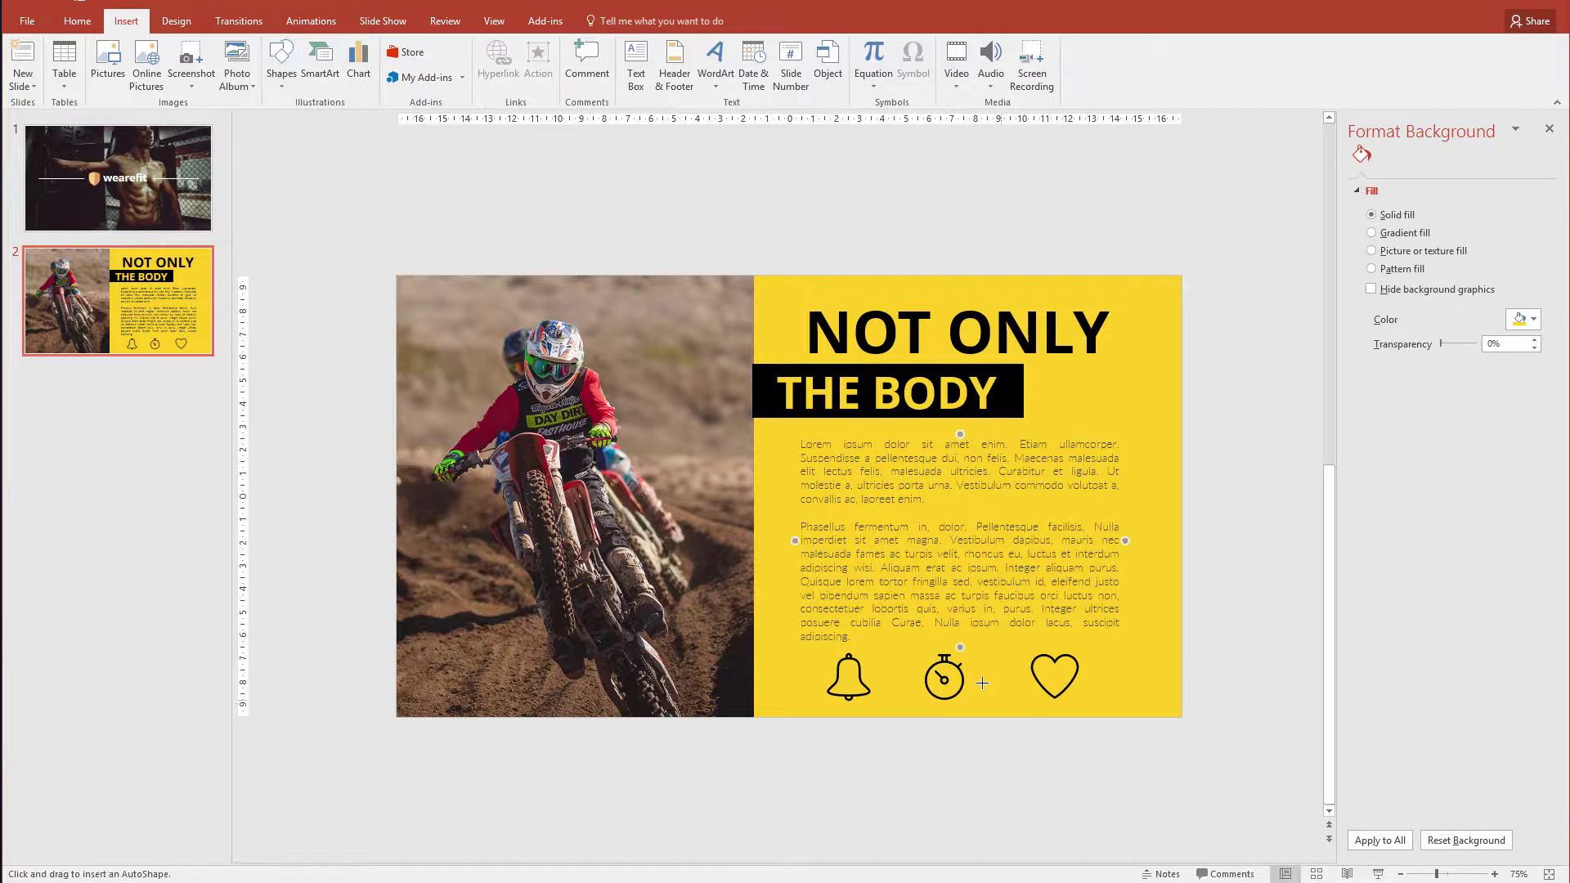
{"action": "left_click_drag", "start_coordinate": [979, 678], "coordinate": [1015, 678]}
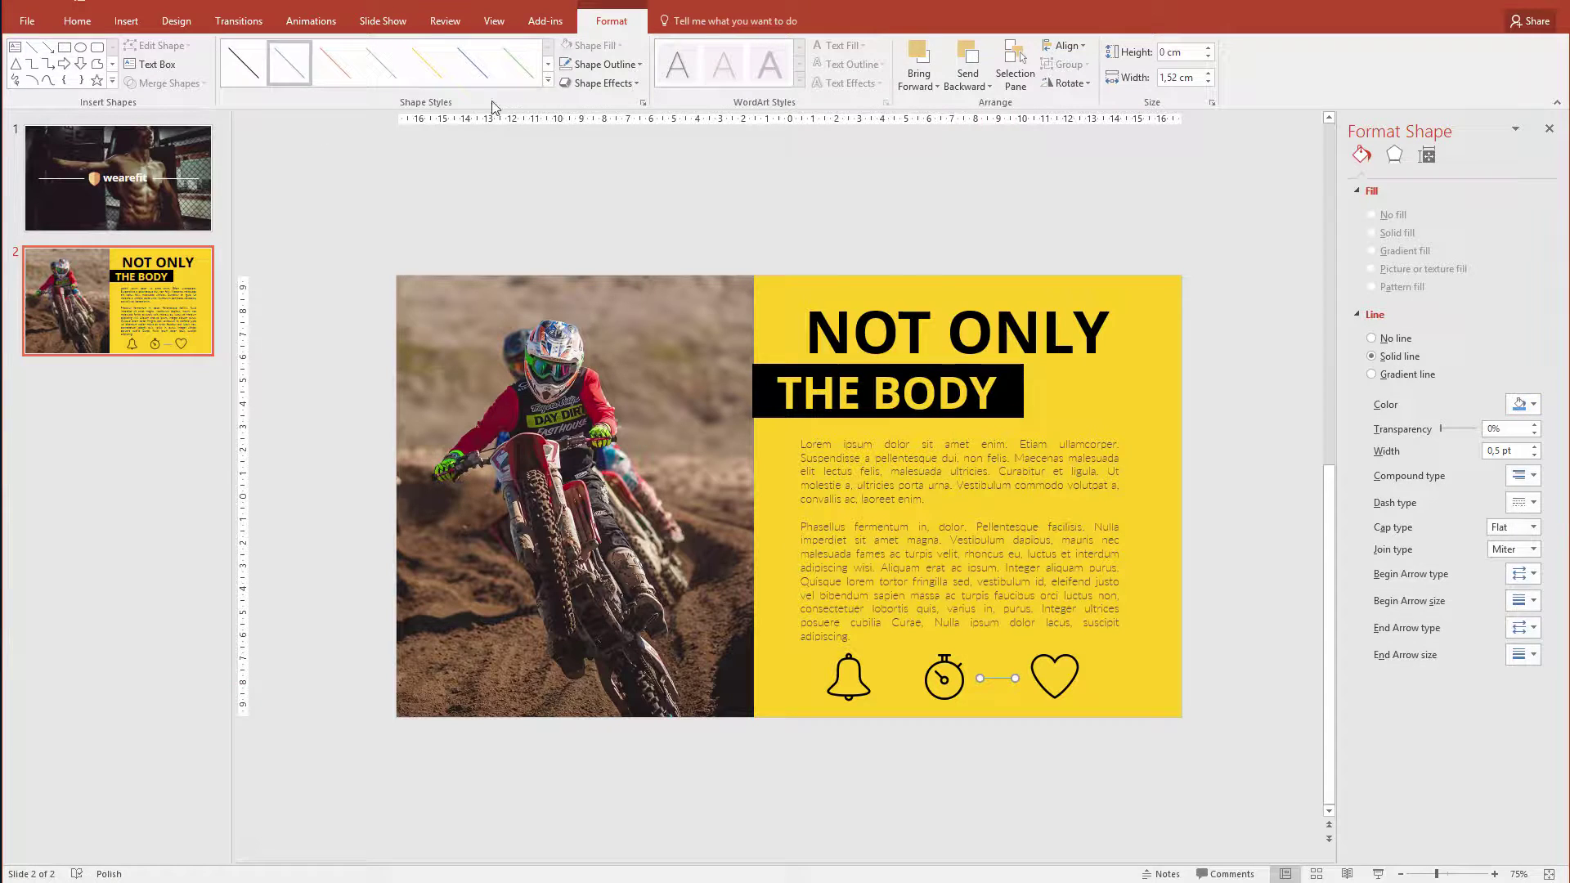
{"action": "left_click", "coordinate": [577, 64]}
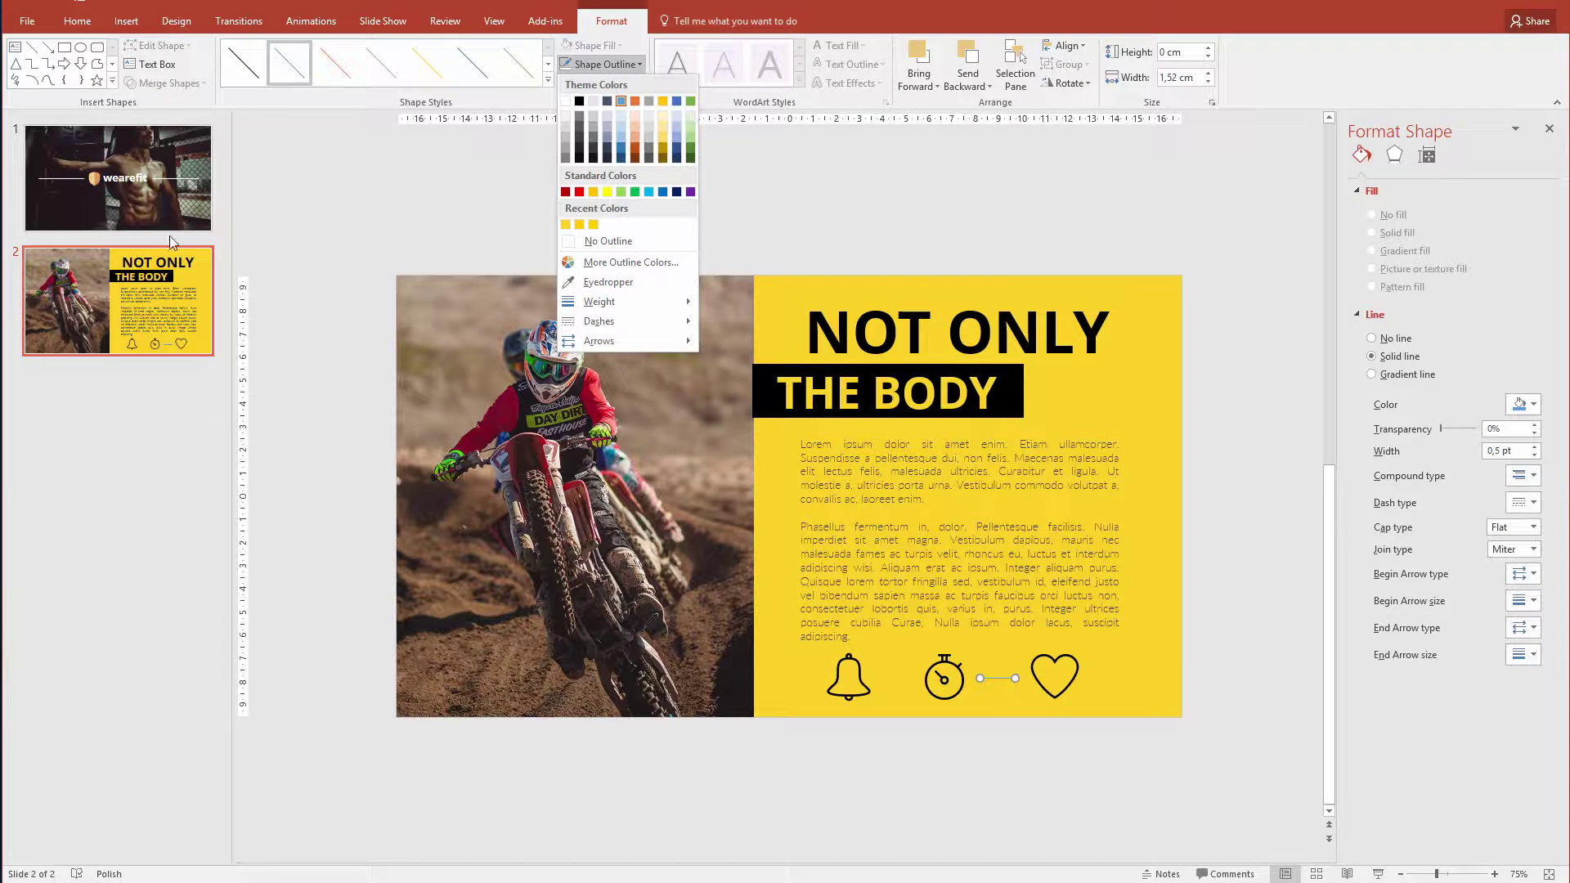
Copy the white line from the title slide and paste it onto slide 2's icon row.
{"action": "left_click", "coordinate": [148, 168]}
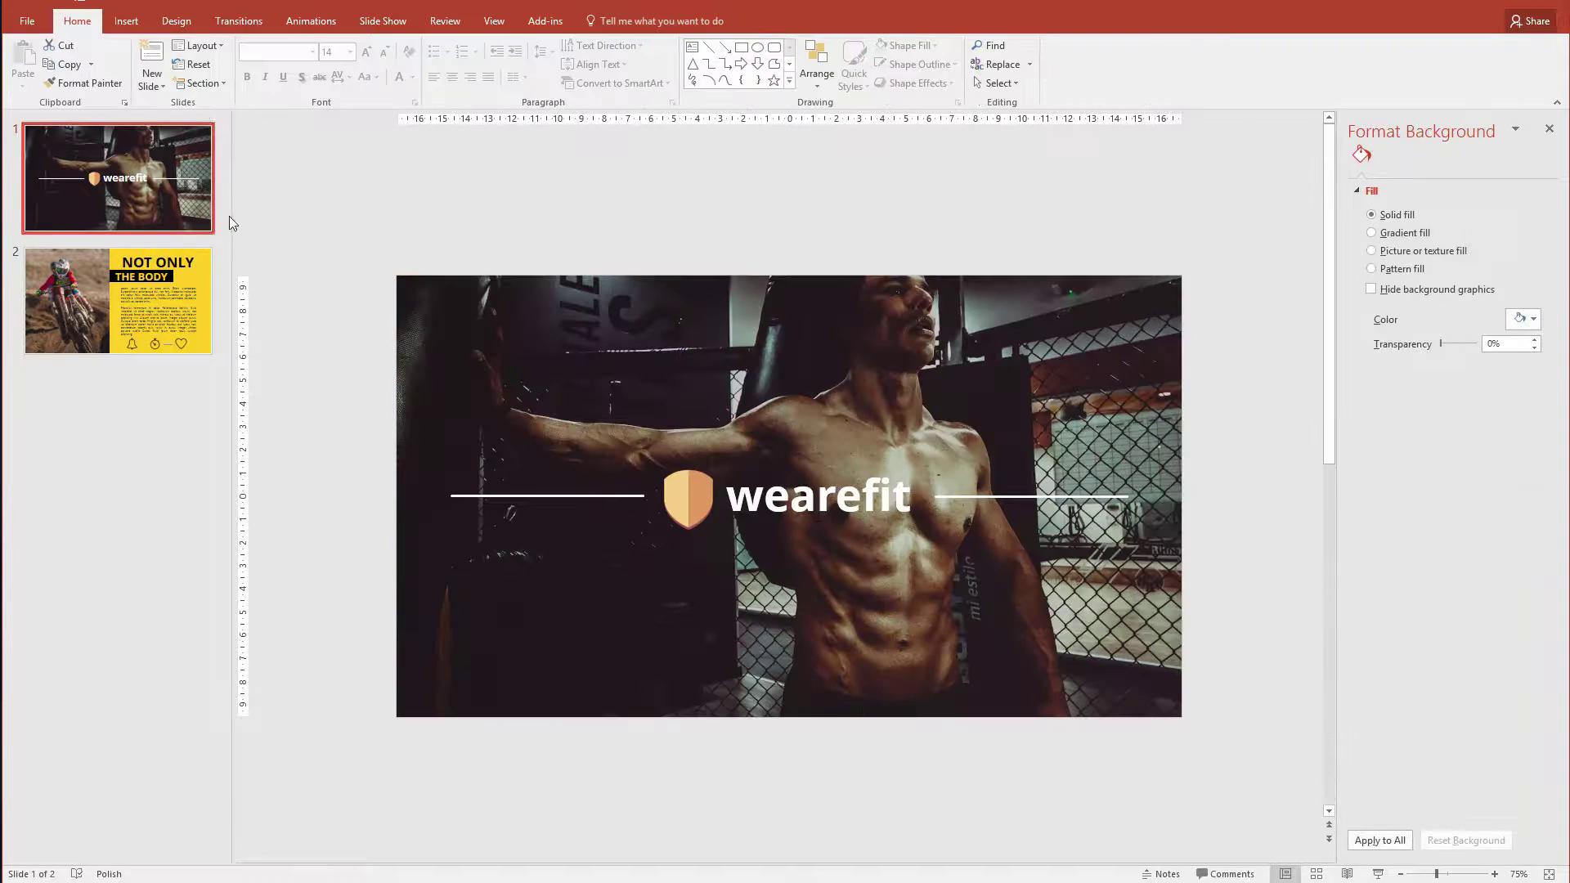
{"action": "left_click", "coordinate": [604, 497]}
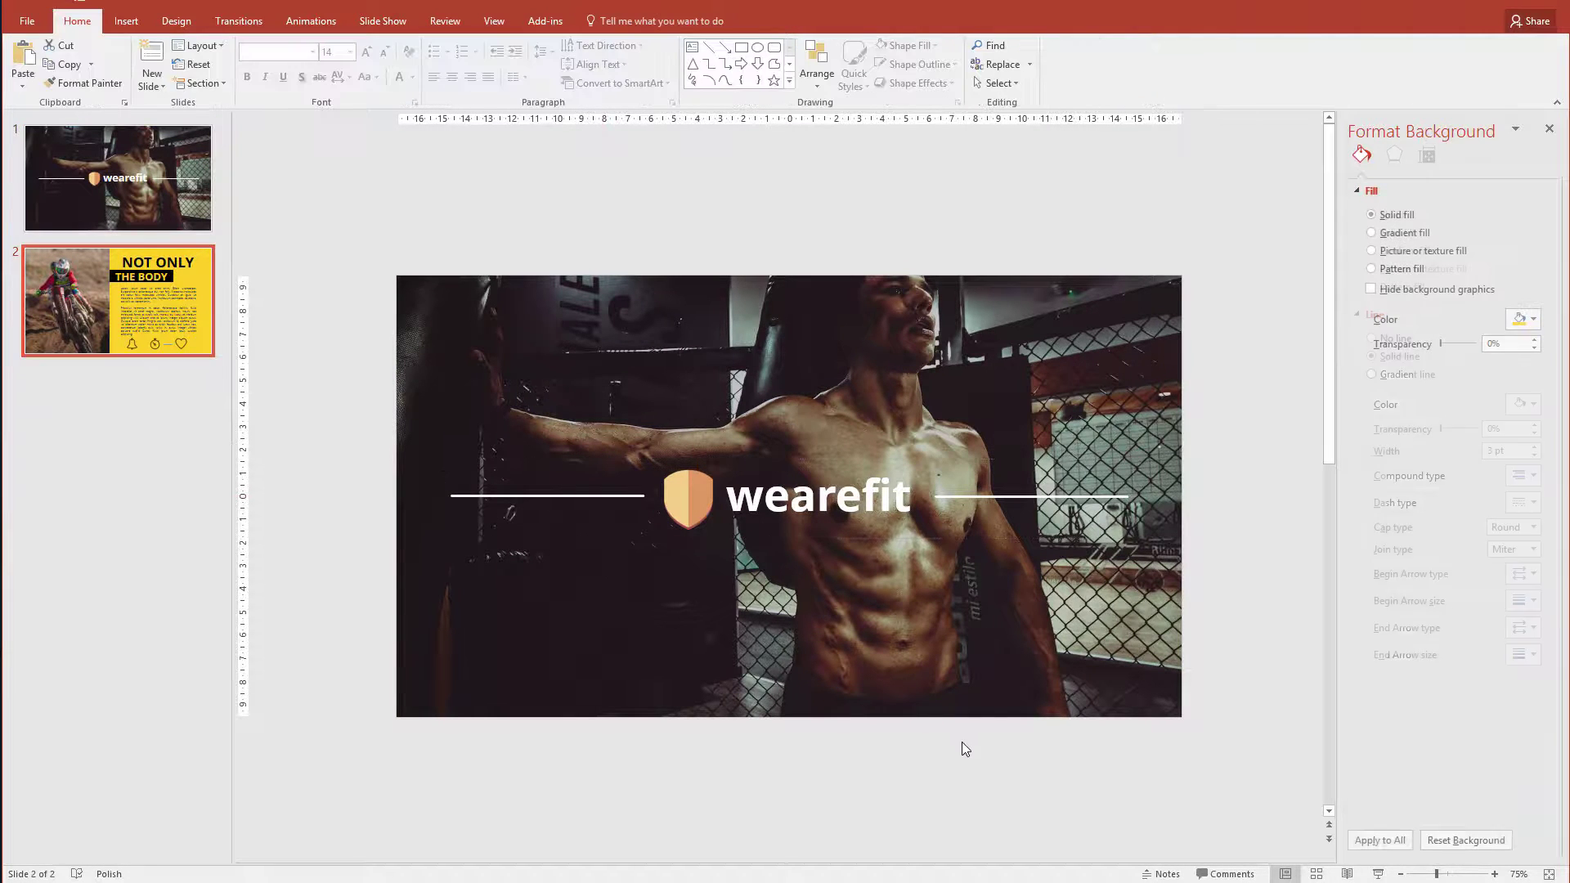
{"action": "key", "text": "ctrl+v"}
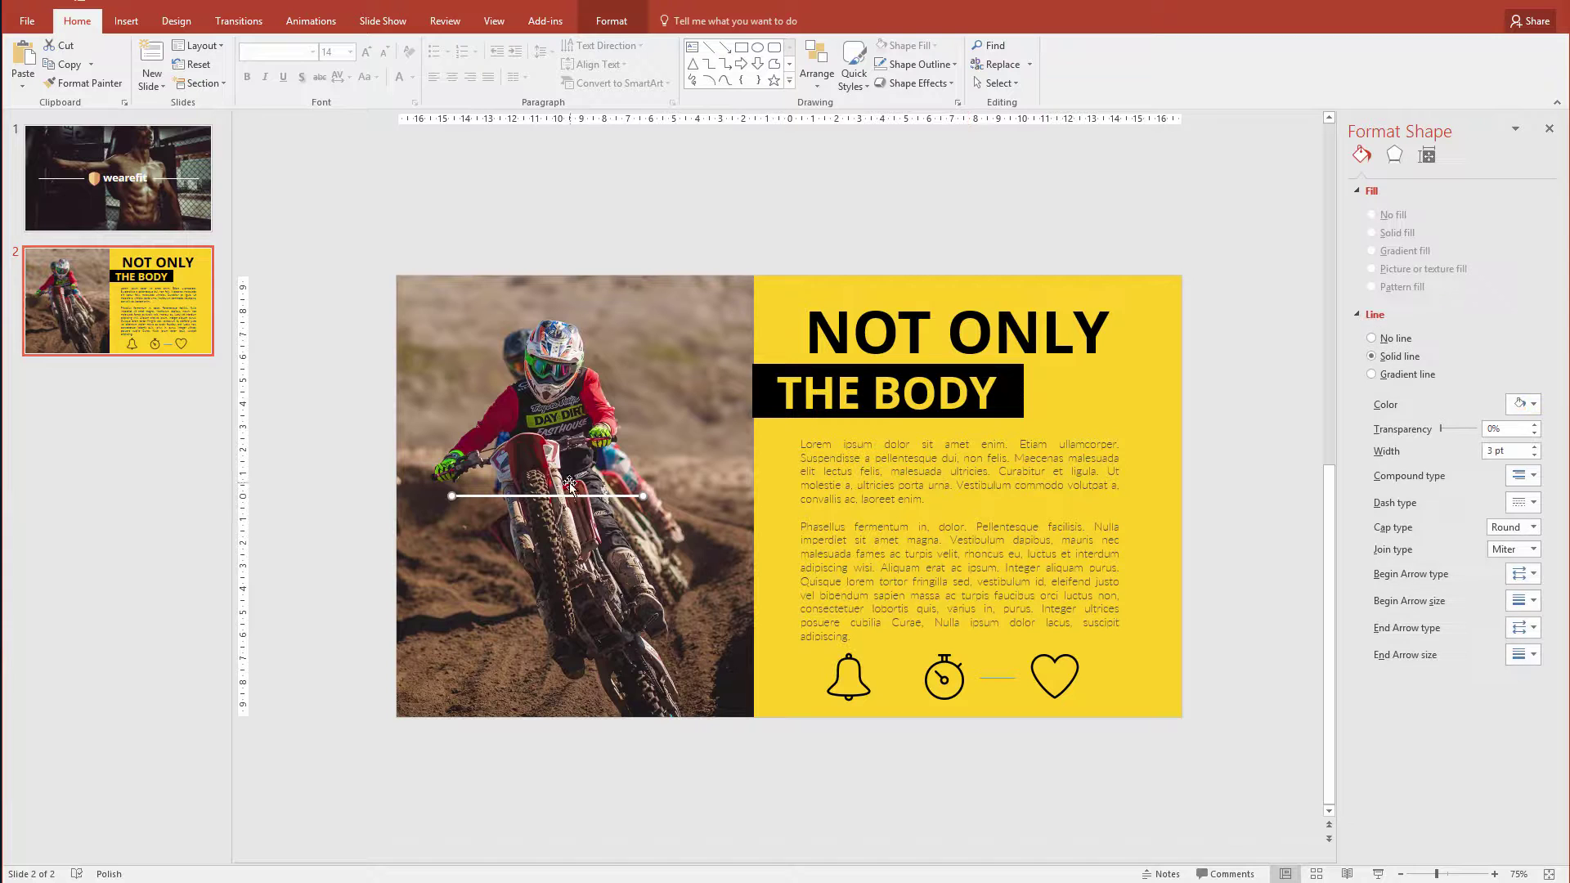
{"action": "left_click_drag", "start_coordinate": [576, 500], "coordinate": [1075, 684]}
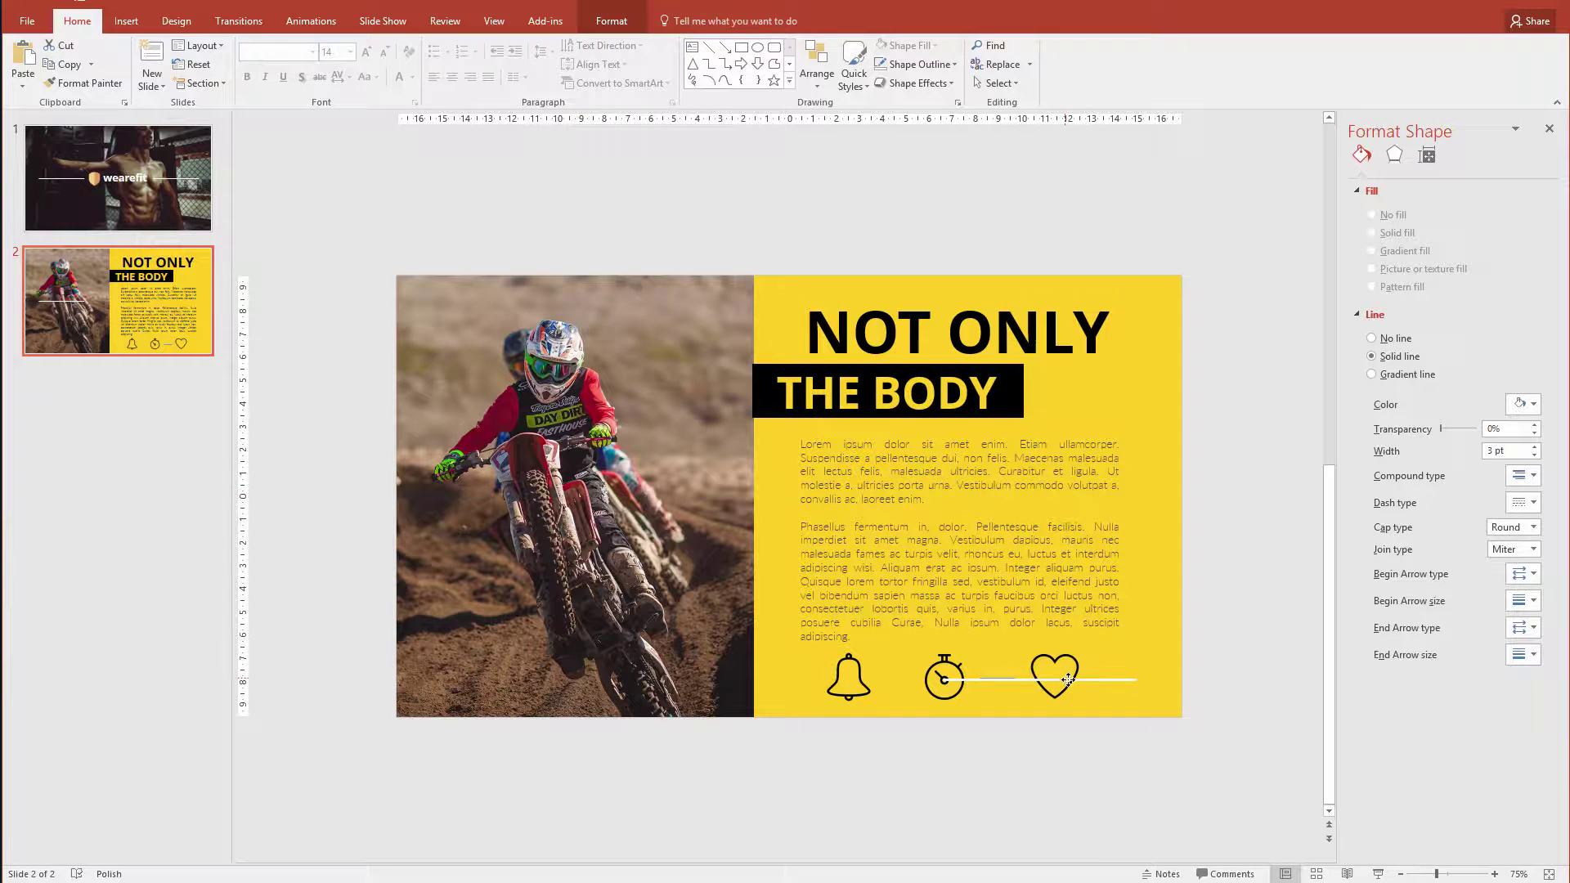
Make the pasted line black and shorten it to fit between stopwatch and heart.
{"action": "left_click", "coordinate": [613, 23]}
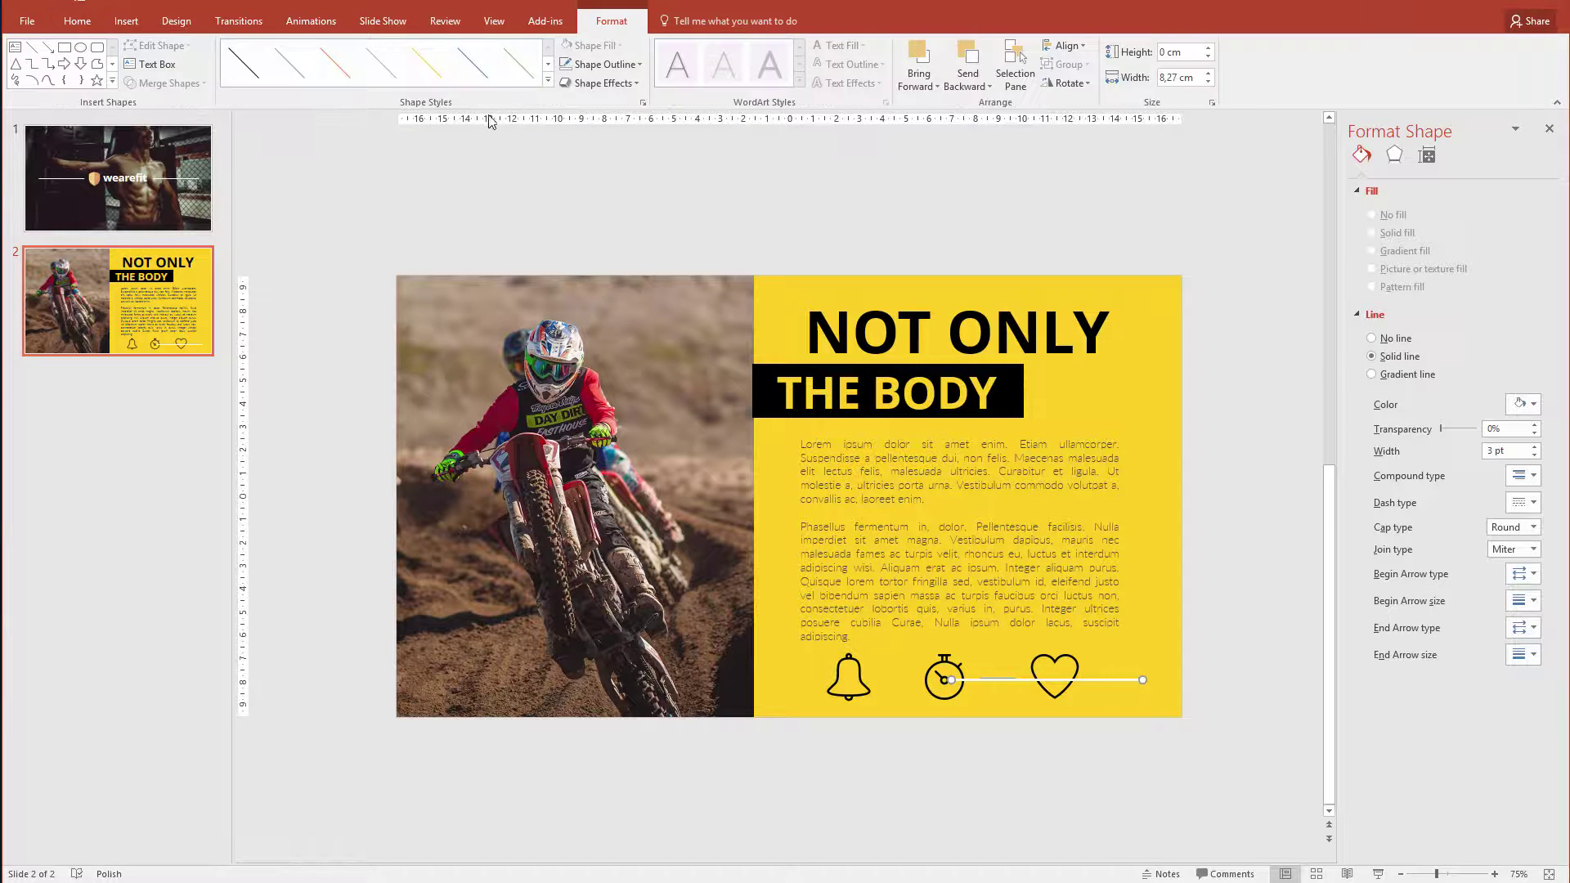
{"action": "left_click", "coordinate": [641, 65]}
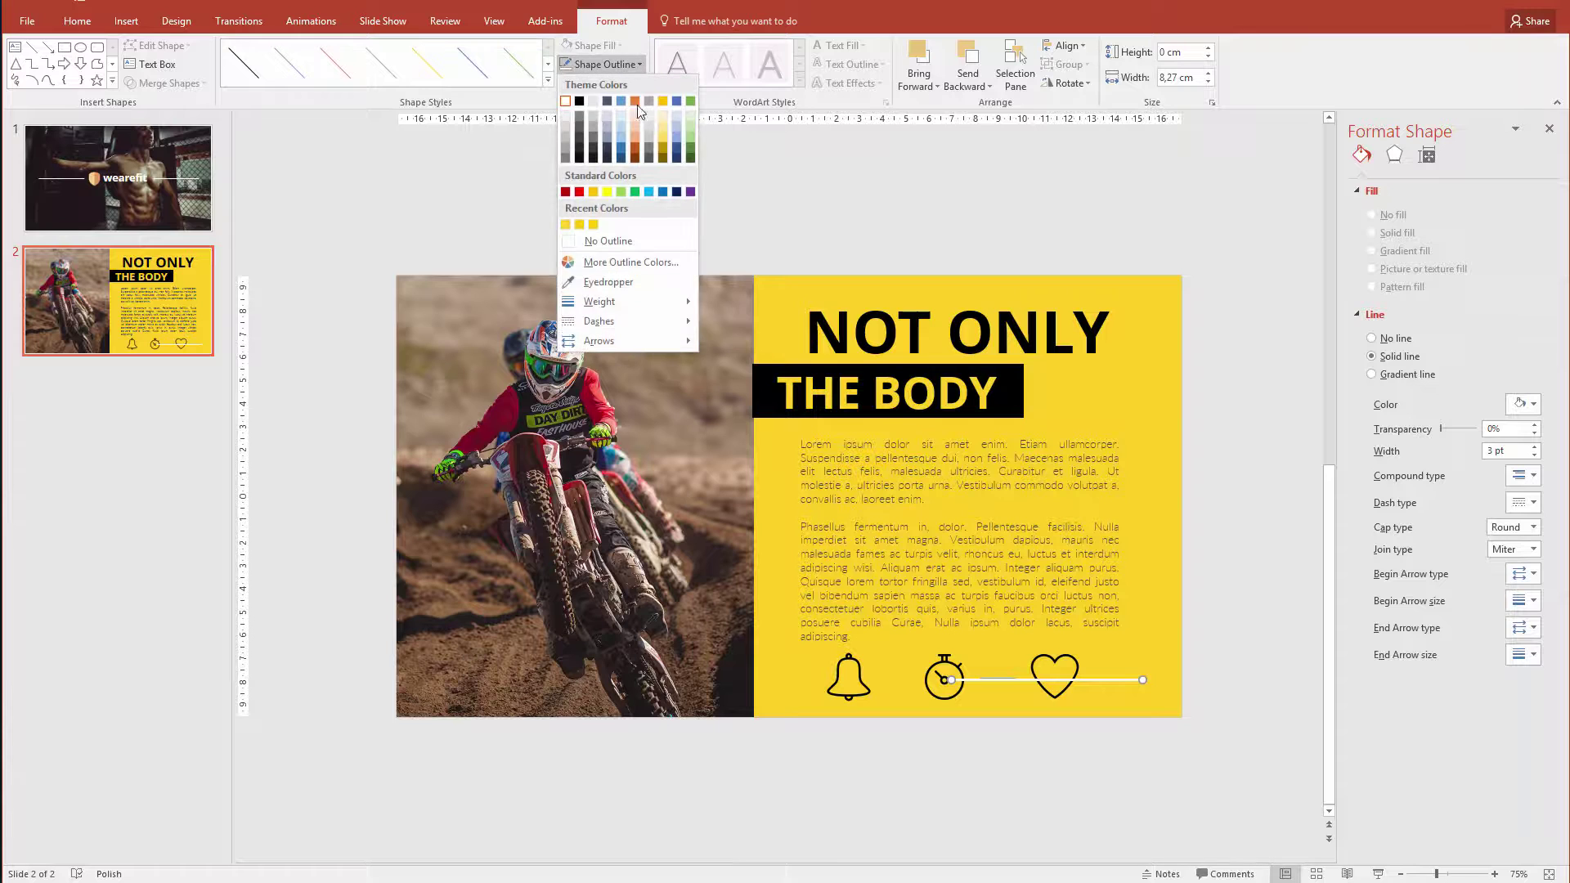
{"action": "left_click", "coordinate": [590, 107]}
{"action": "scroll", "coordinate": [1200, 739], "scroll_direction": "up", "scroll_amount": 5}
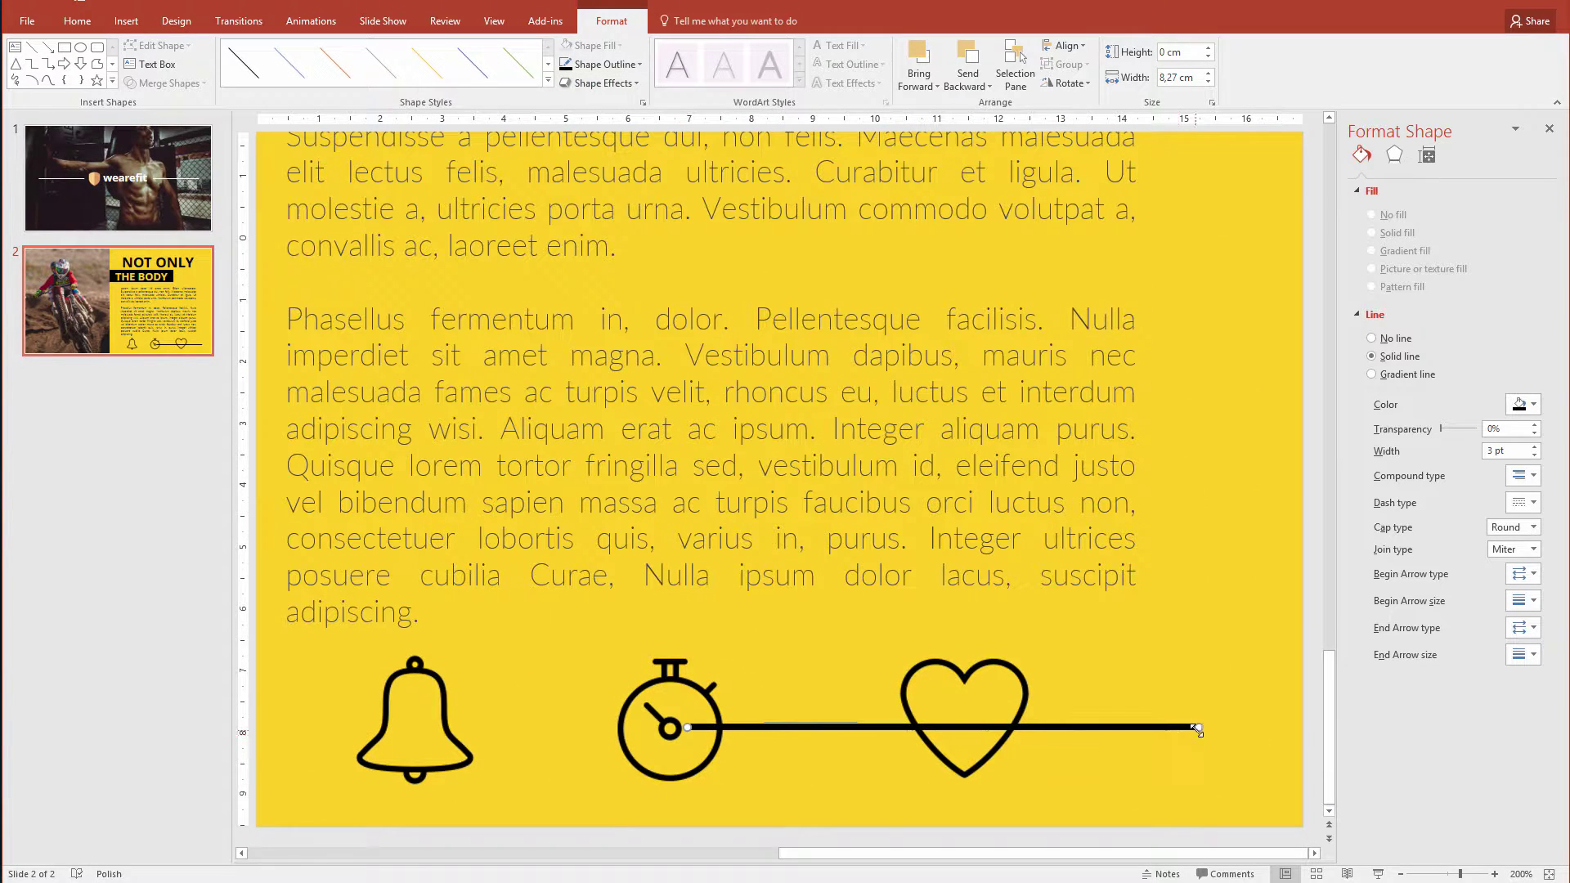
{"action": "left_click_drag", "start_coordinate": [1196, 726], "coordinate": [850, 714]}
{"action": "key", "text": "Escape"}
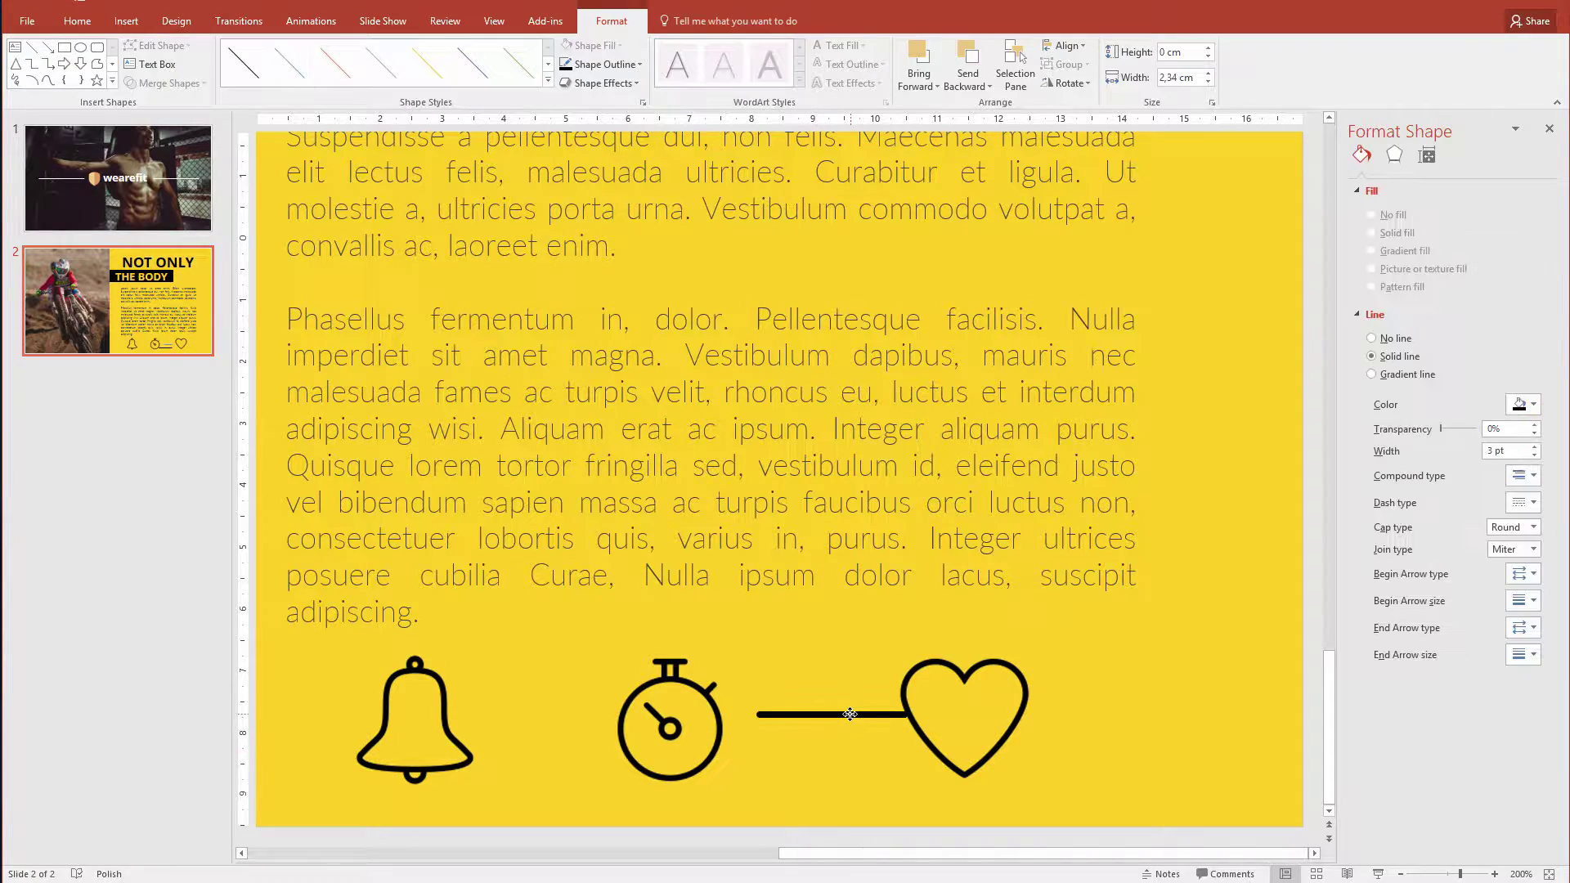
{"action": "scroll", "coordinate": [892, 716], "scroll_direction": "down", "scroll_amount": 5}
Nudge the heart left, then duplicate the line with Ctrl+D and place it between bell and stopwatch.
{"action": "left_click", "coordinate": [1167, 740]}
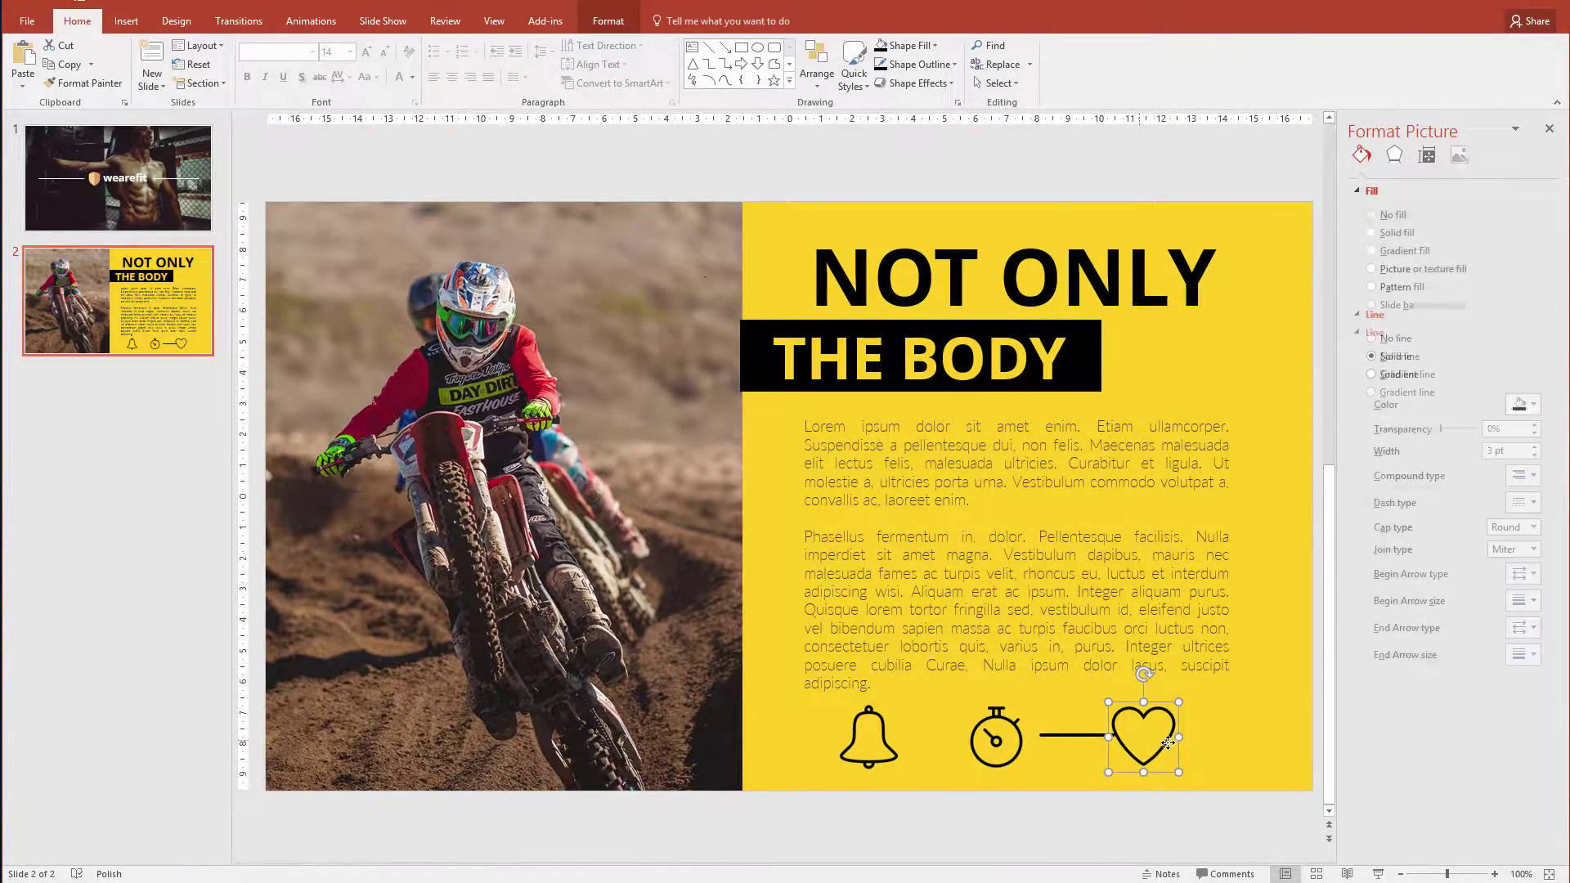
{"action": "left_click_drag", "start_coordinate": [1167, 740], "coordinate": [838, 752]}
{"action": "left_click", "coordinate": [1087, 735]}
{"action": "key", "text": "ctrl+d"}
{"action": "left_click", "coordinate": [870, 756]}
{"action": "scroll", "coordinate": [838, 752], "scroll_direction": "down", "scroll_amount": 5}
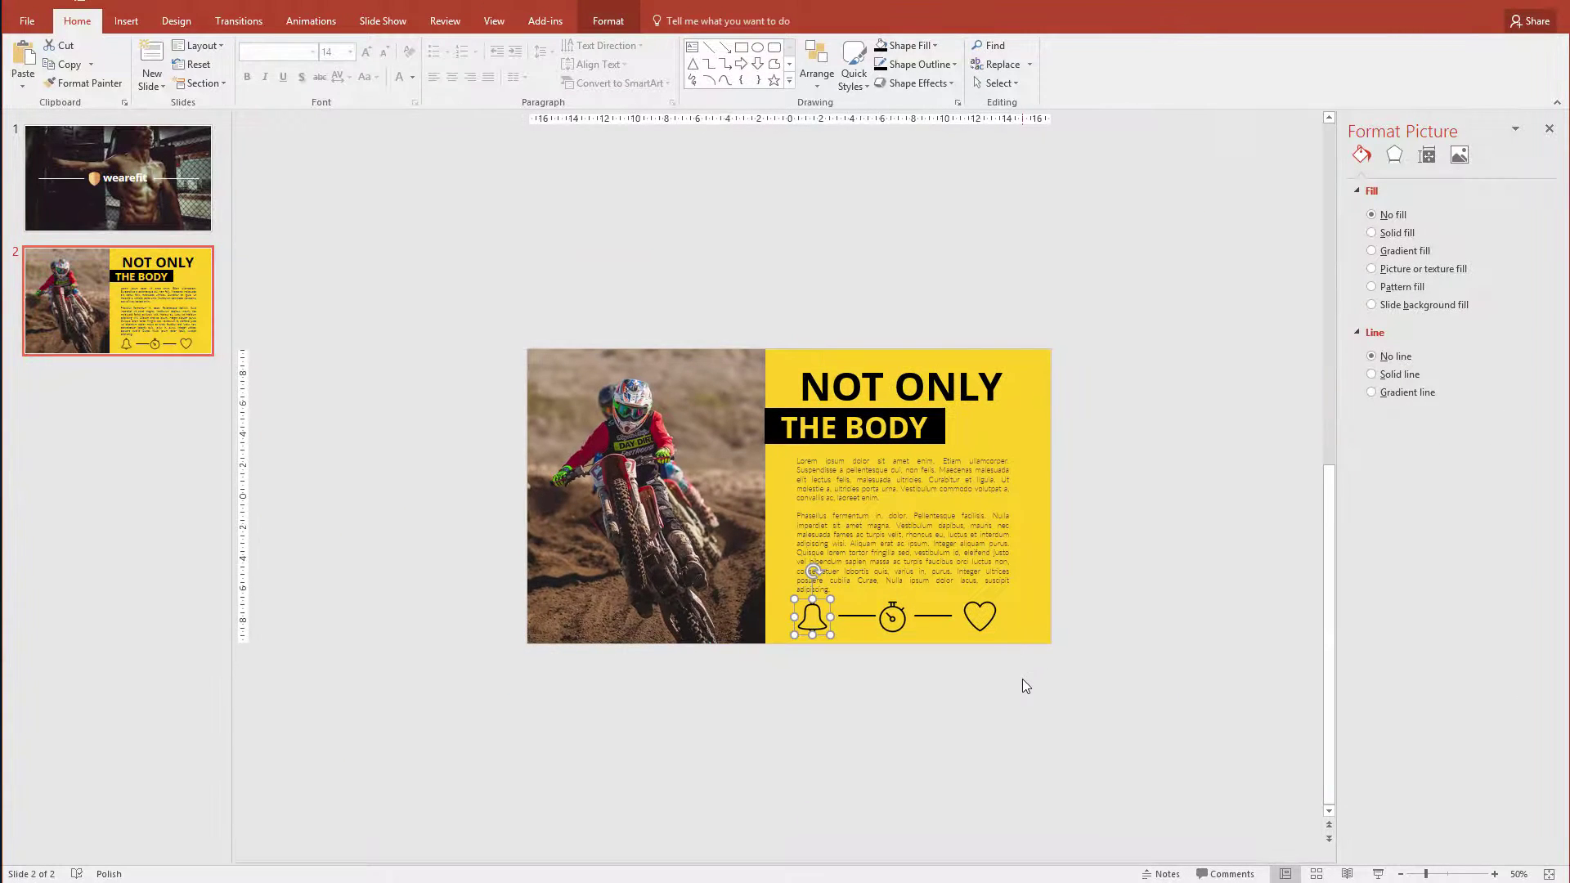
{"action": "left_click", "coordinate": [1032, 674]}
{"action": "left_click_drag", "start_coordinate": [1079, 668], "coordinate": [758, 584]}
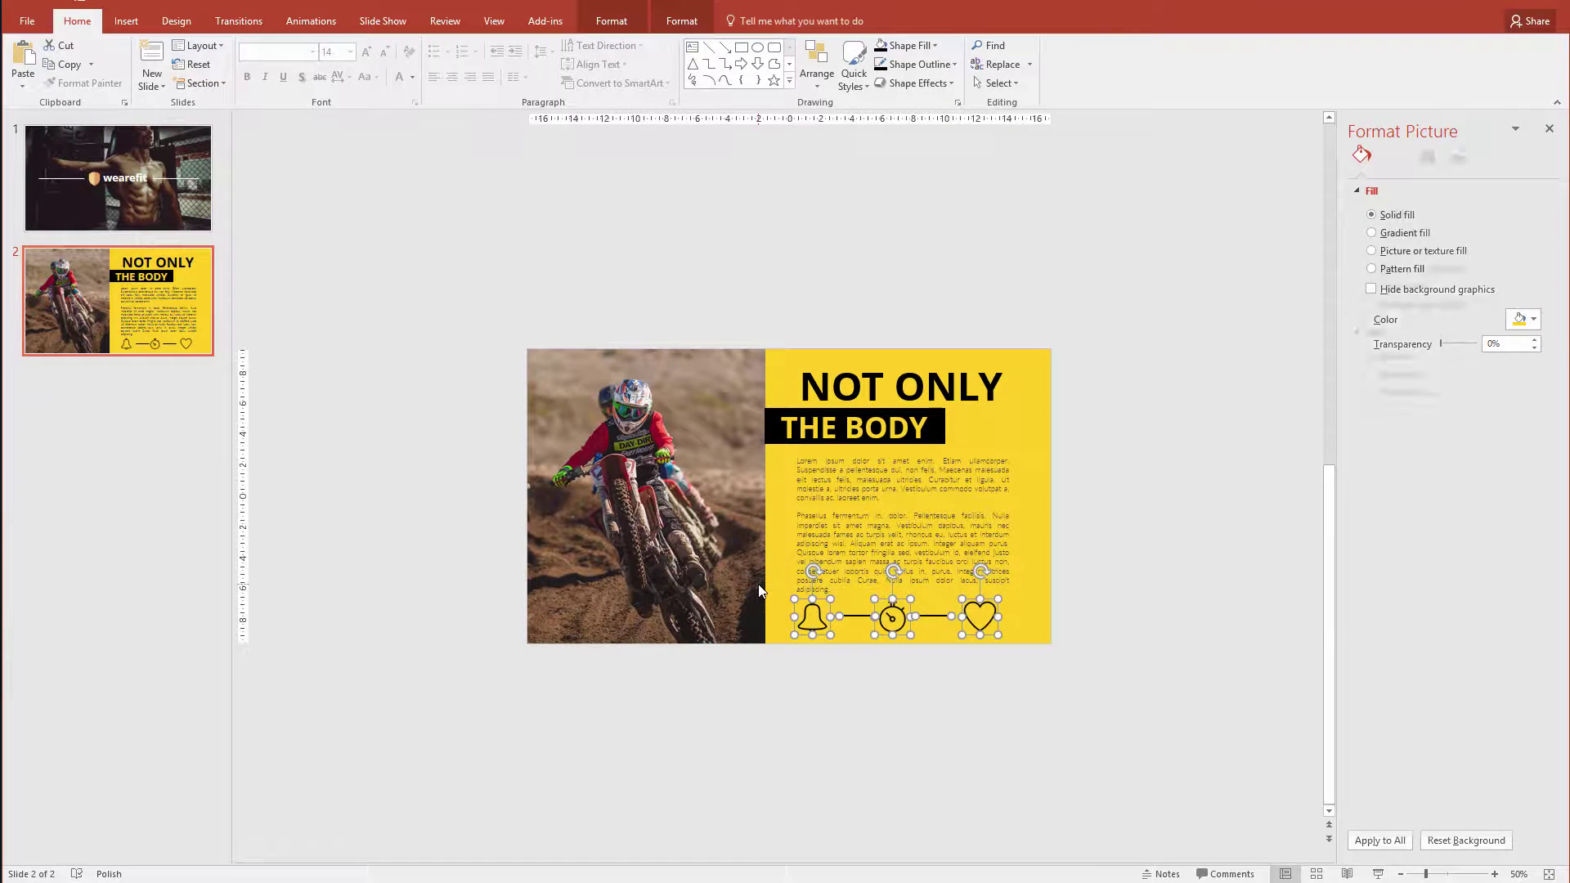
{"action": "key", "text": "Delete"}
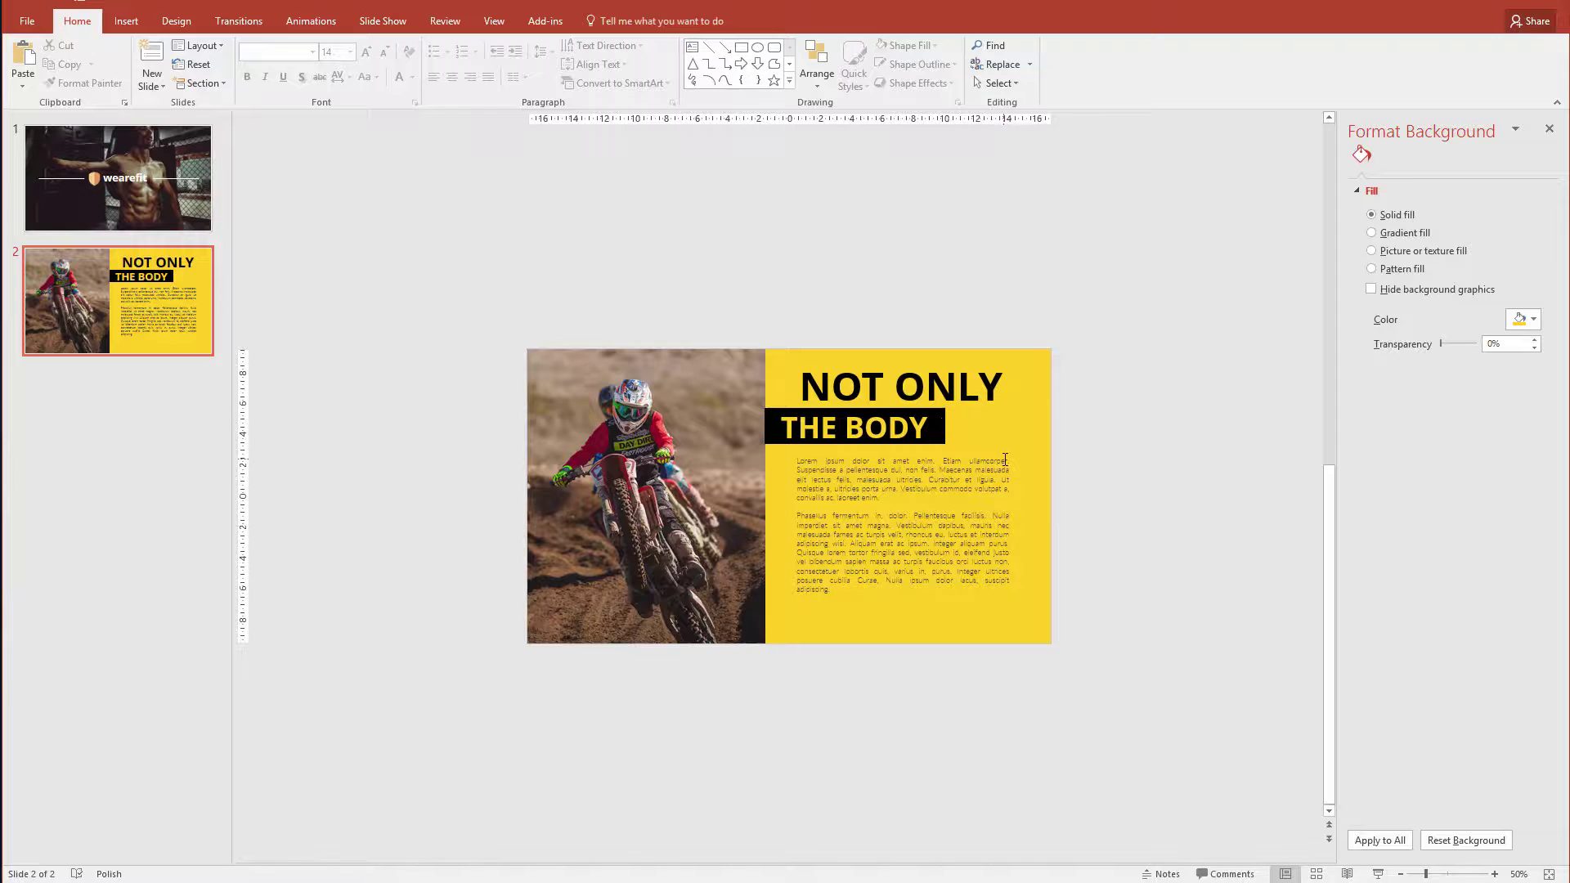
{"action": "key", "text": "ctrl+z"}
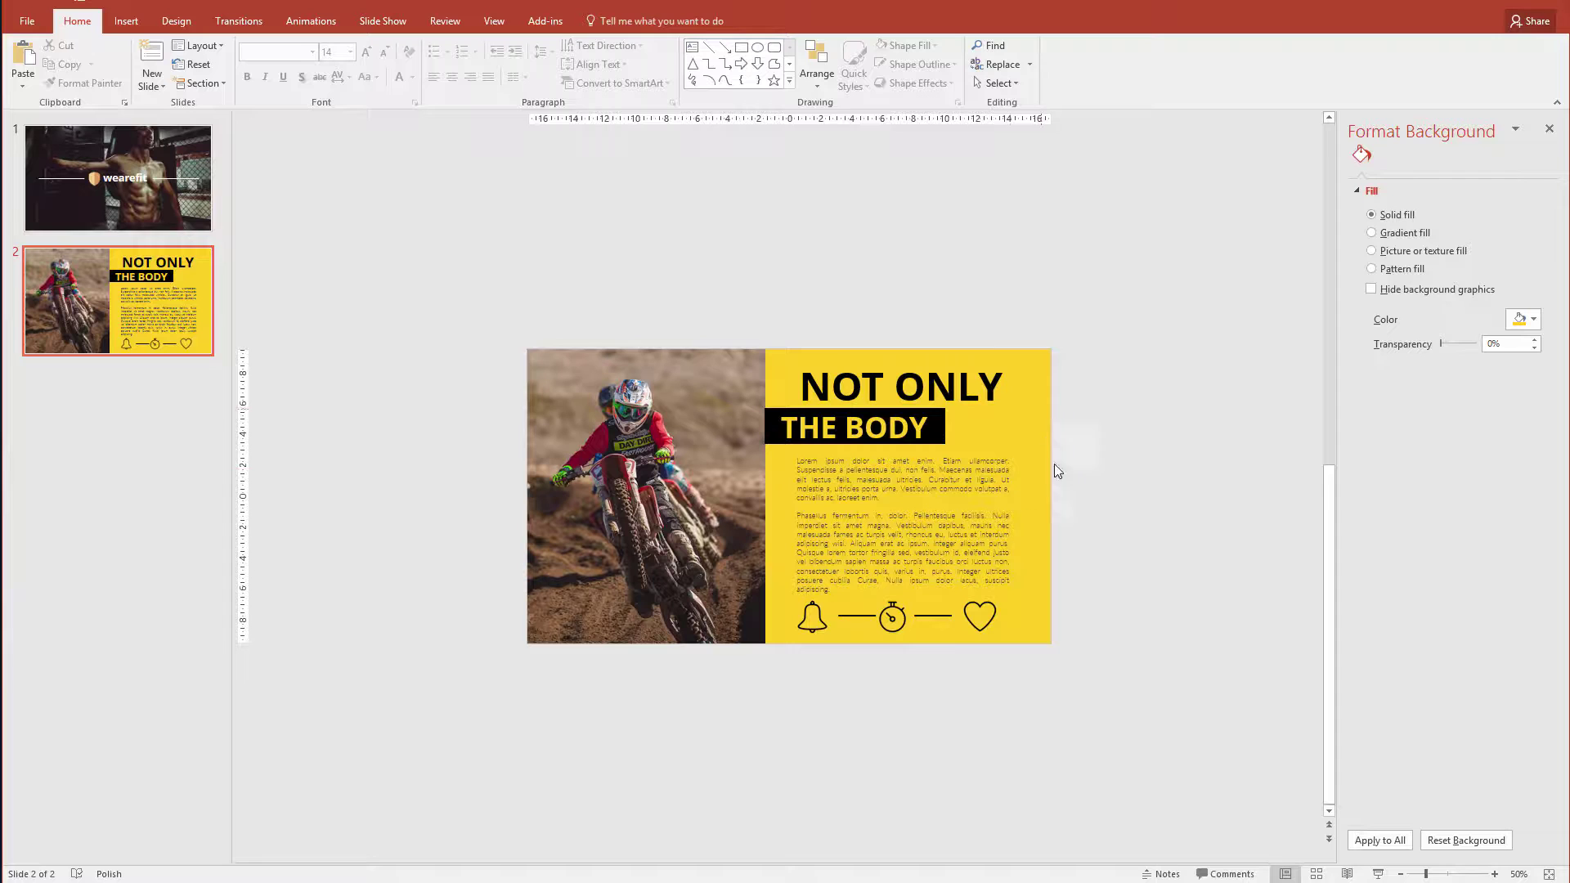
Leave the body text box and select the motocross photo on the slide's left half.
{"action": "left_click", "coordinate": [967, 495]}
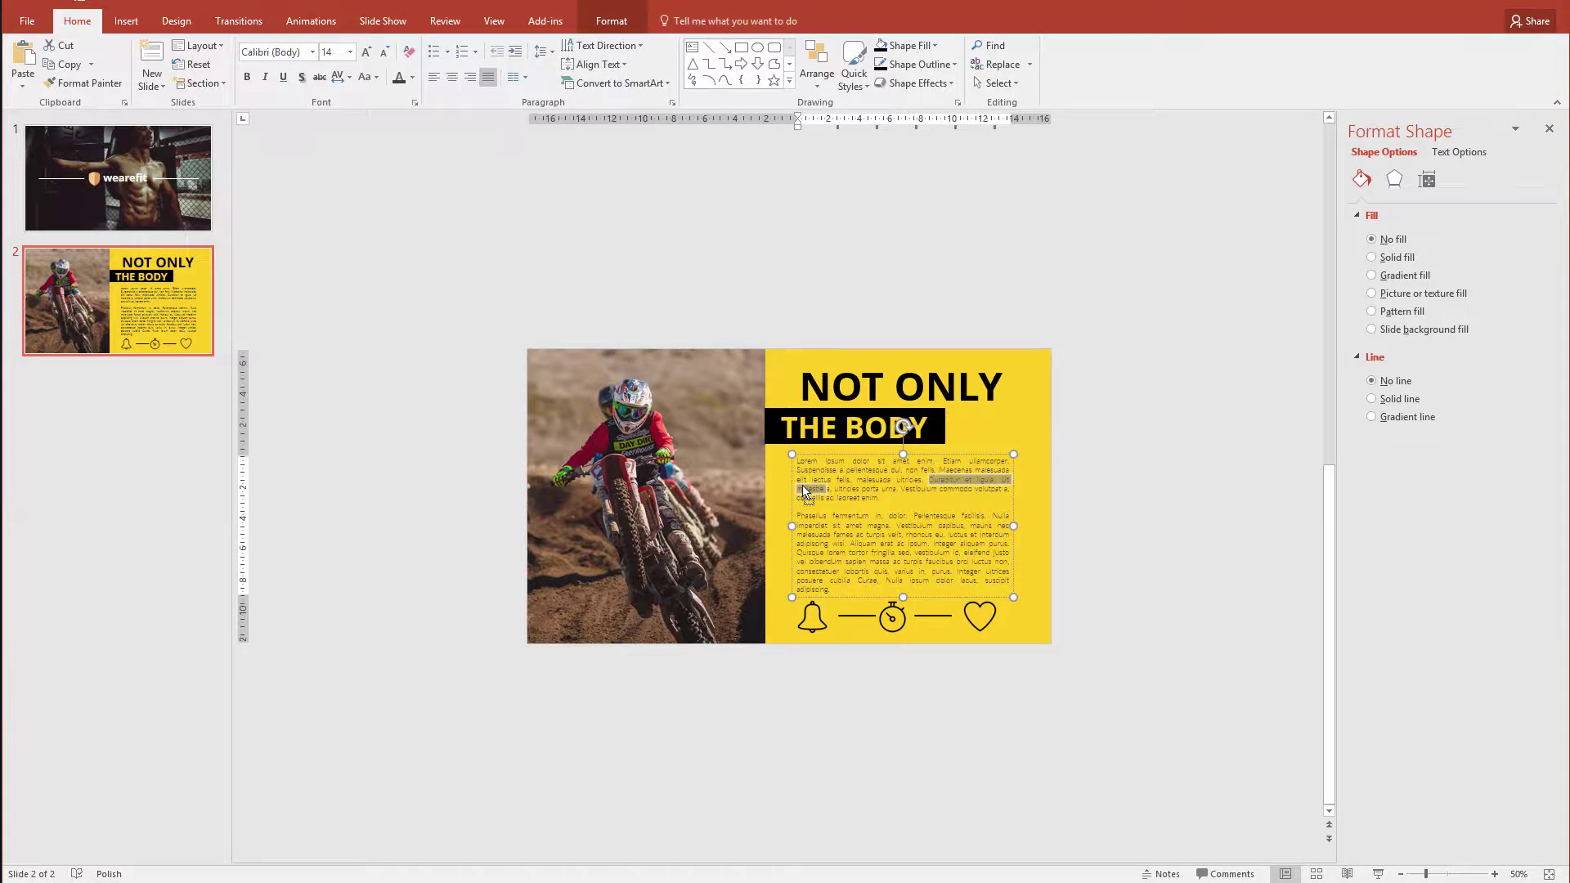
{"action": "left_click", "coordinate": [799, 488]}
{"action": "left_click", "coordinate": [467, 430]}
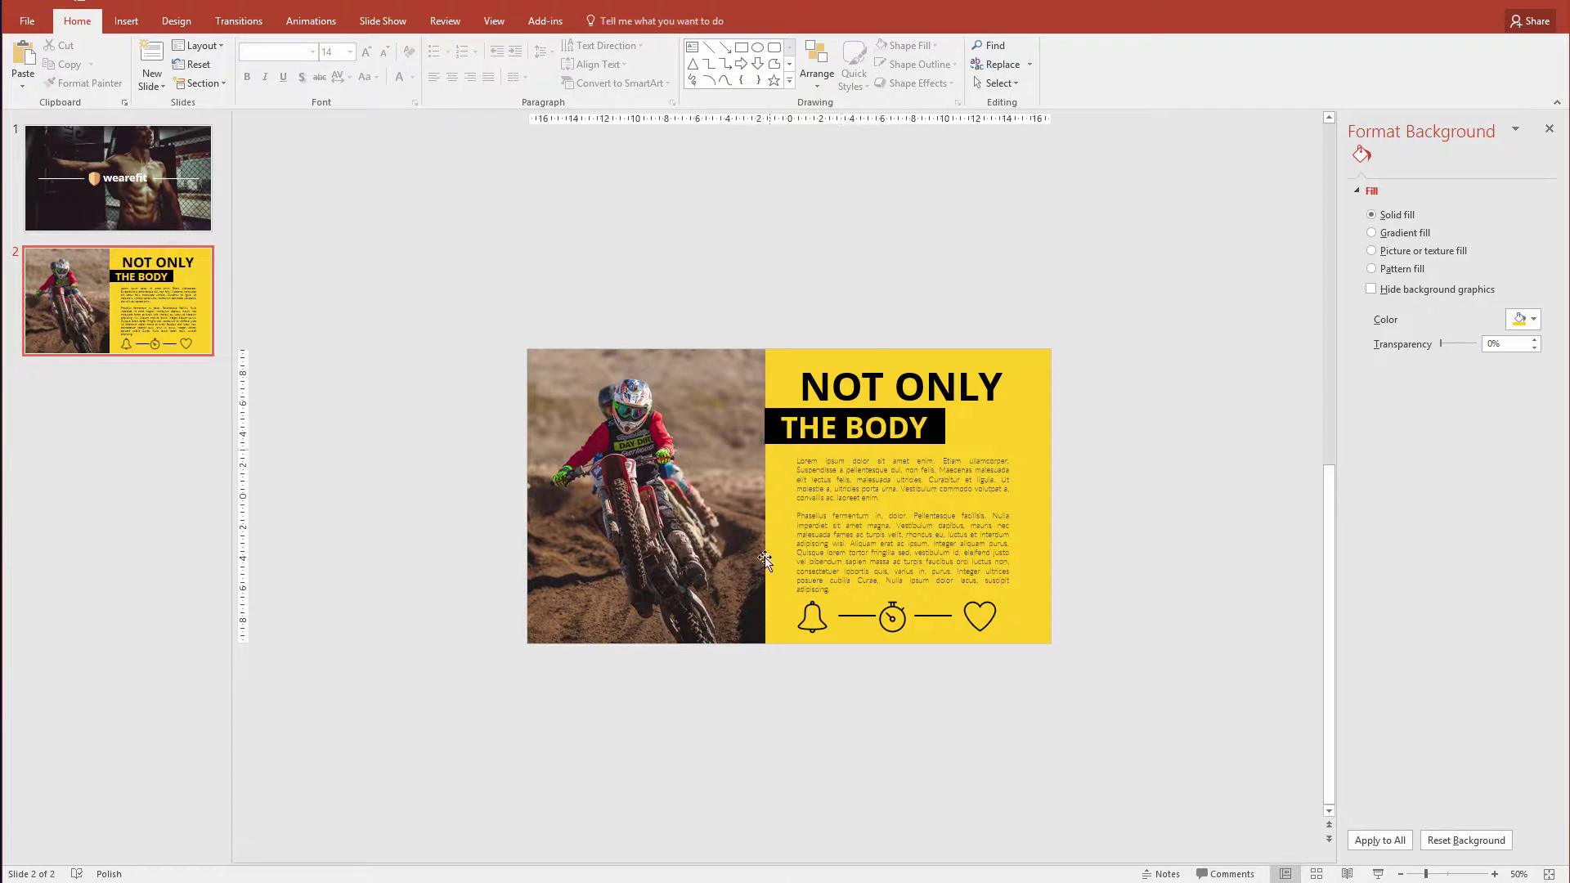
{"action": "left_click", "coordinate": [626, 389]}
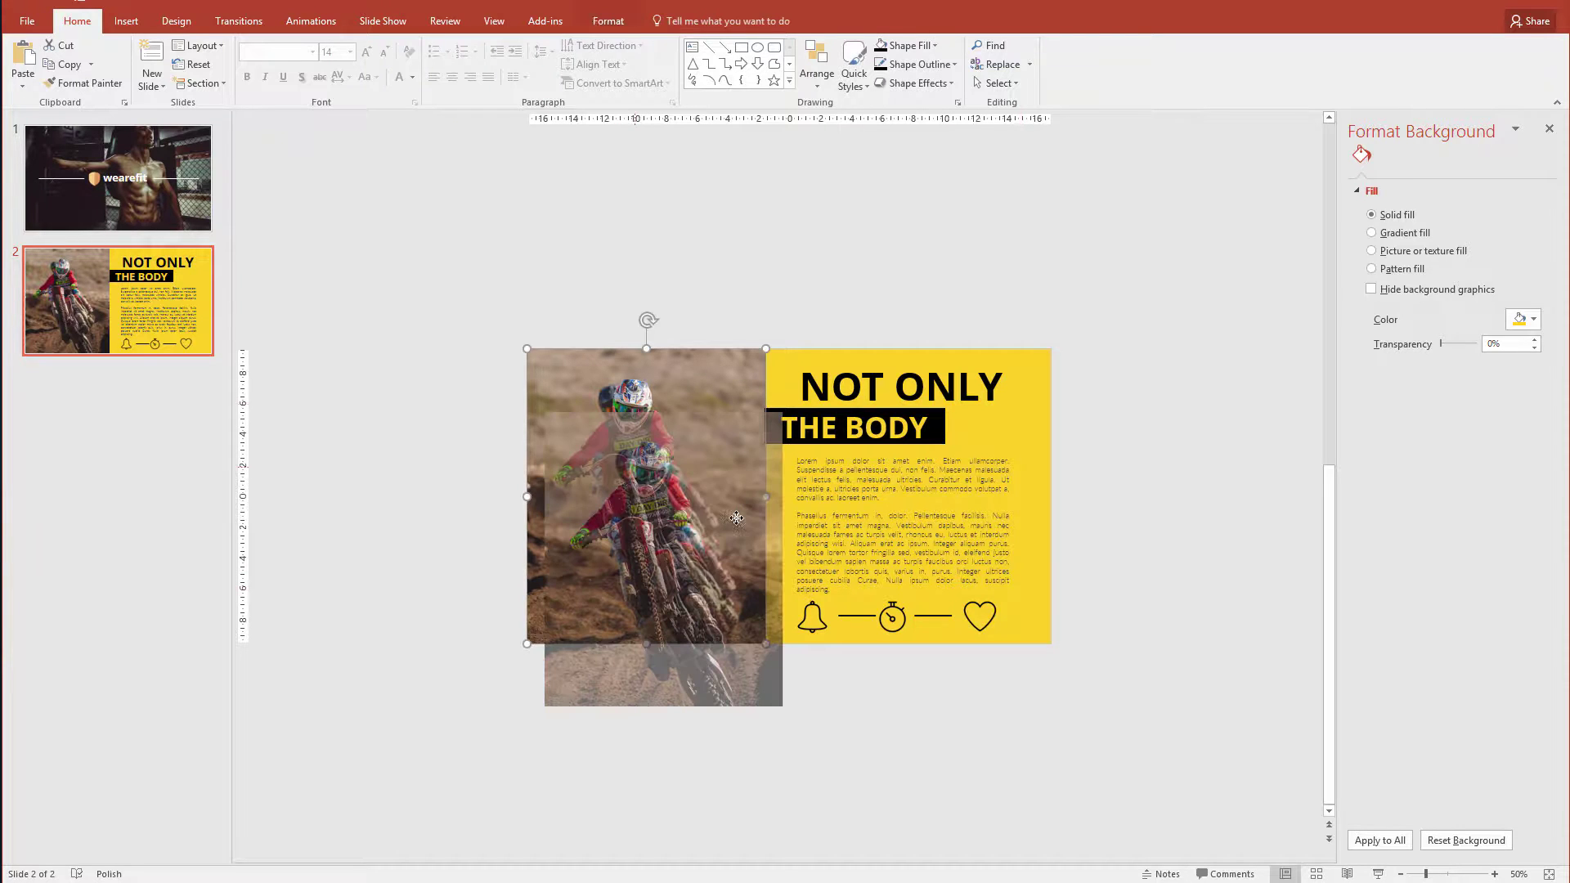